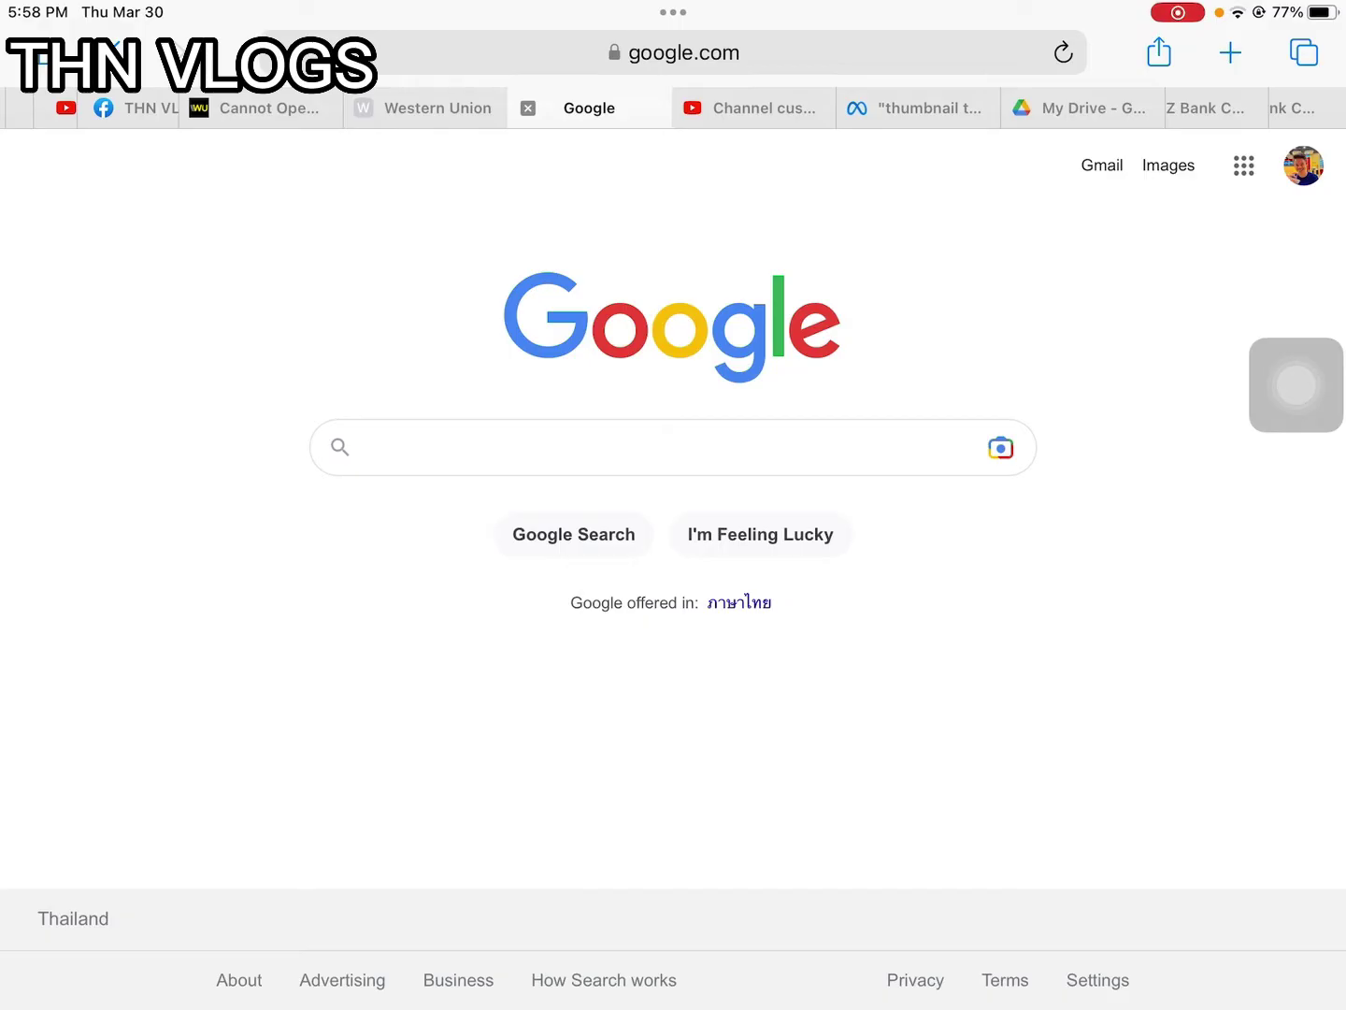
# Search Google for 'western union thailand' and open the Send Money from Thailand result
pyautogui.click(673, 447)
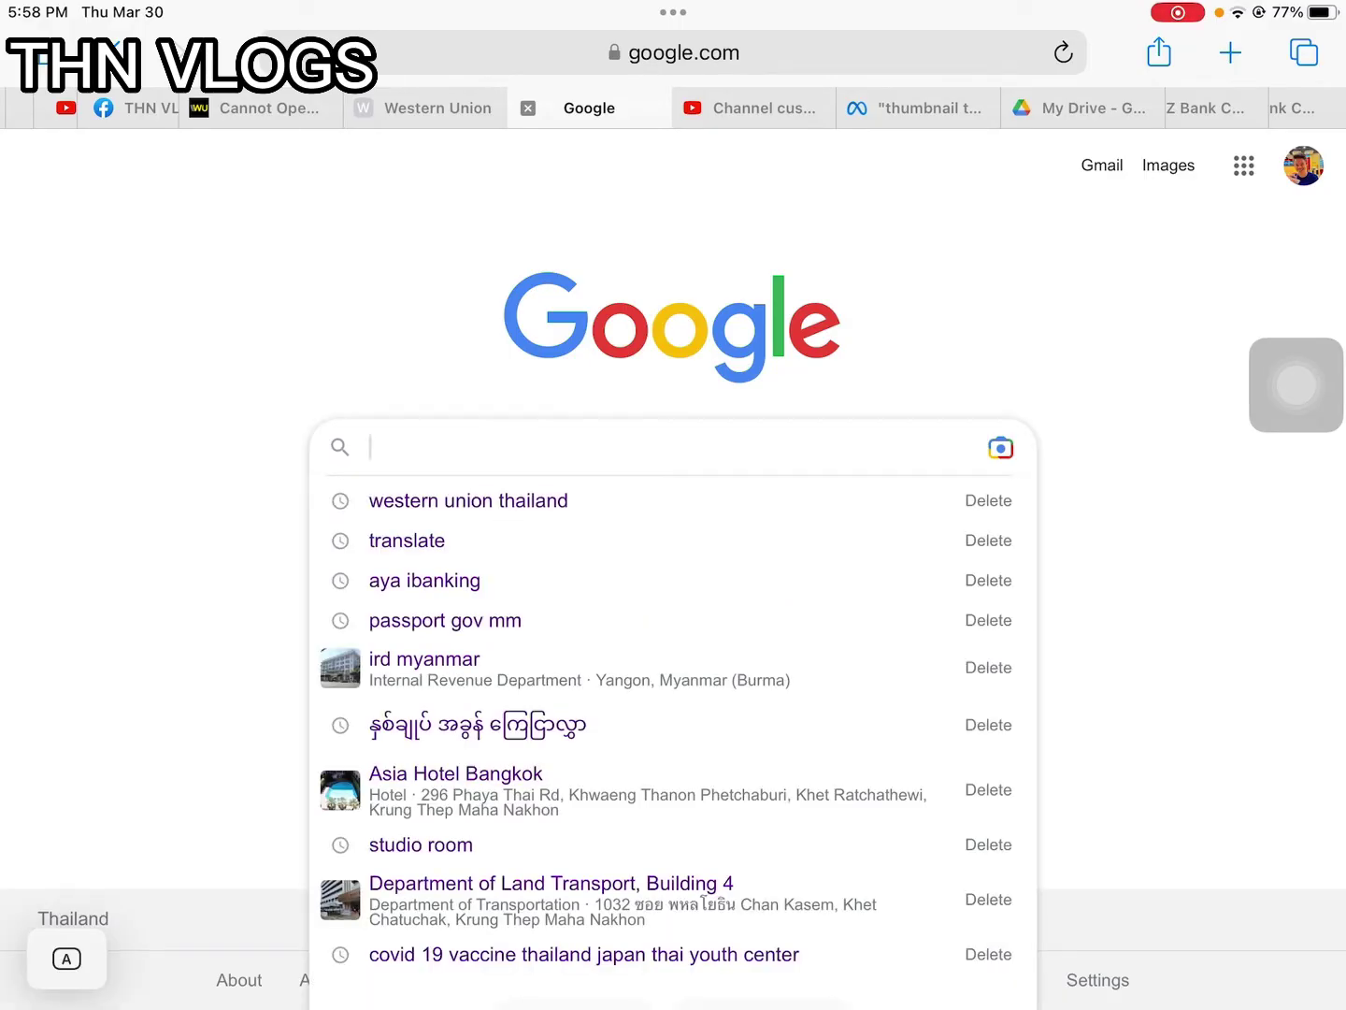
pyautogui.click(469, 500)
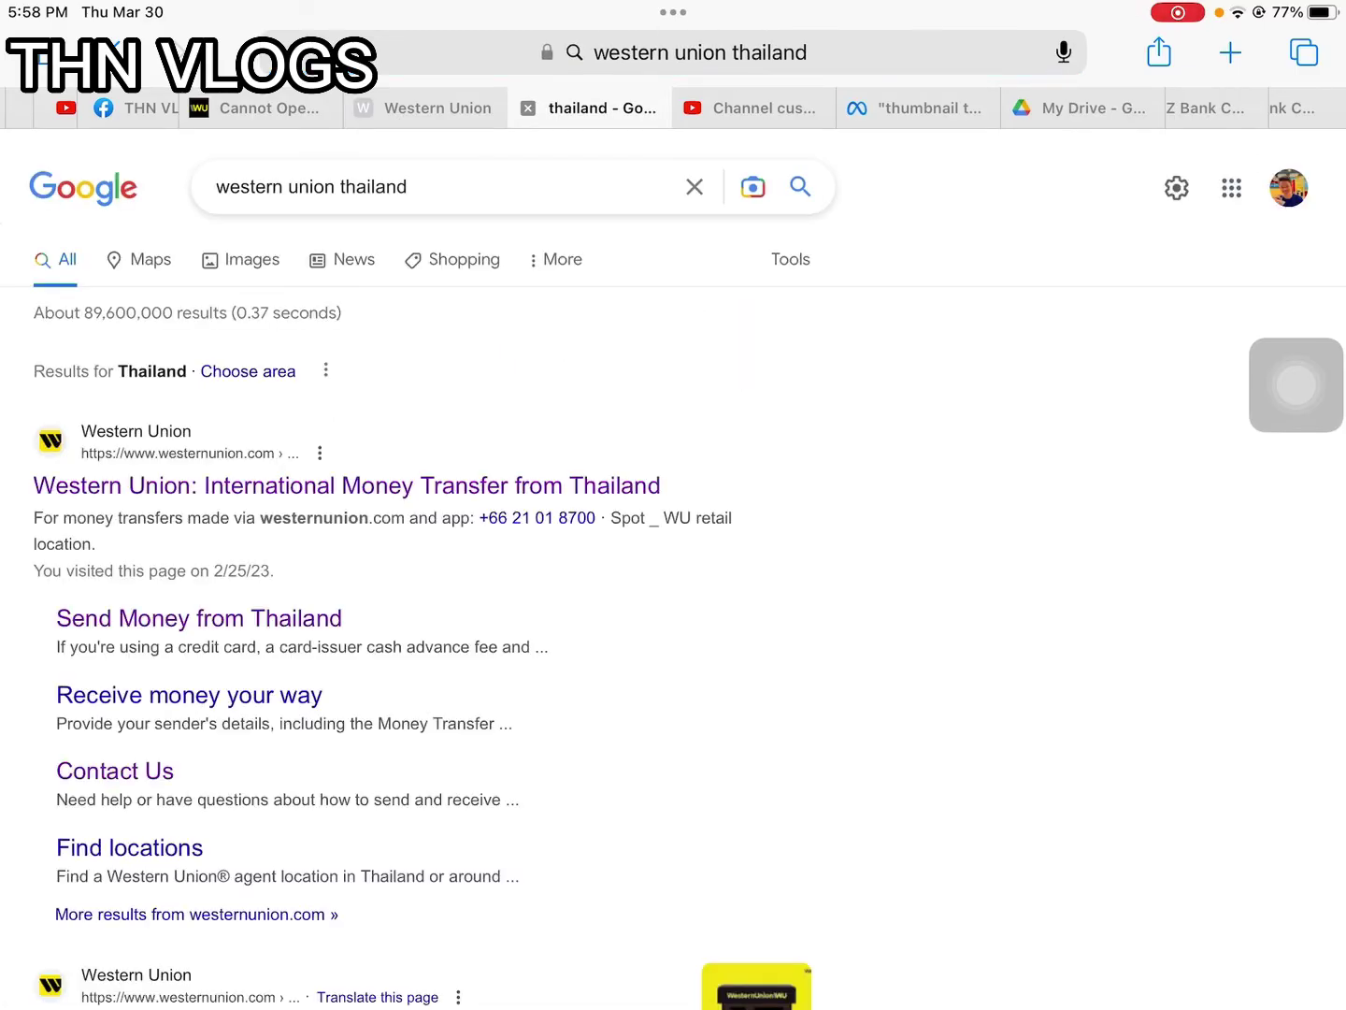
pyautogui.scroll(-2, 674, 526)
pyautogui.moveTo(1296, 385); pyautogui.dragTo(50, 652)
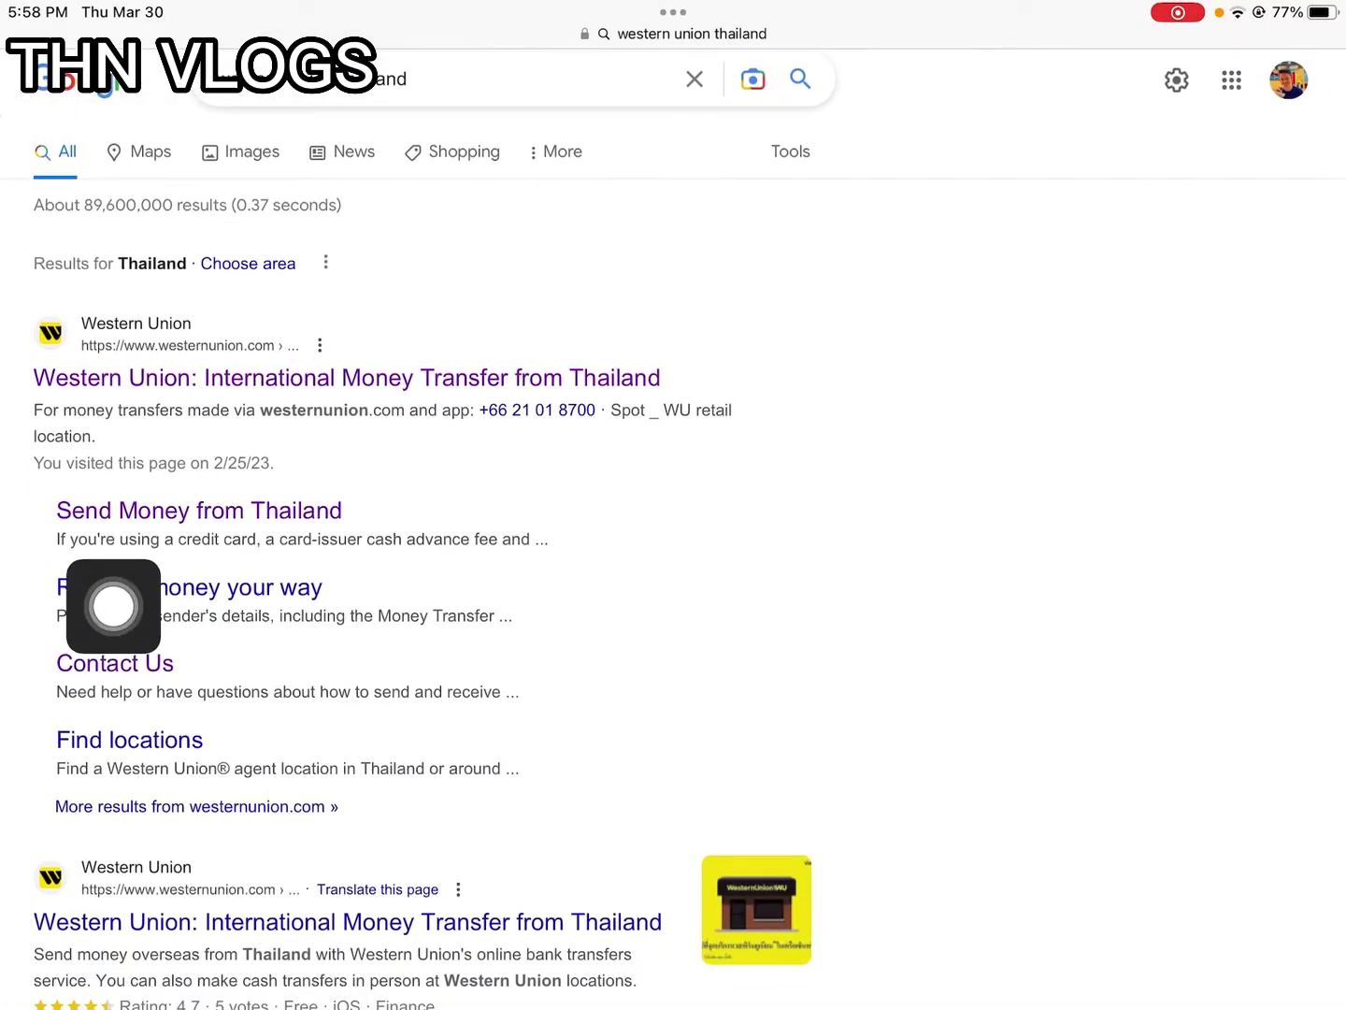
pyautogui.click(199, 511)
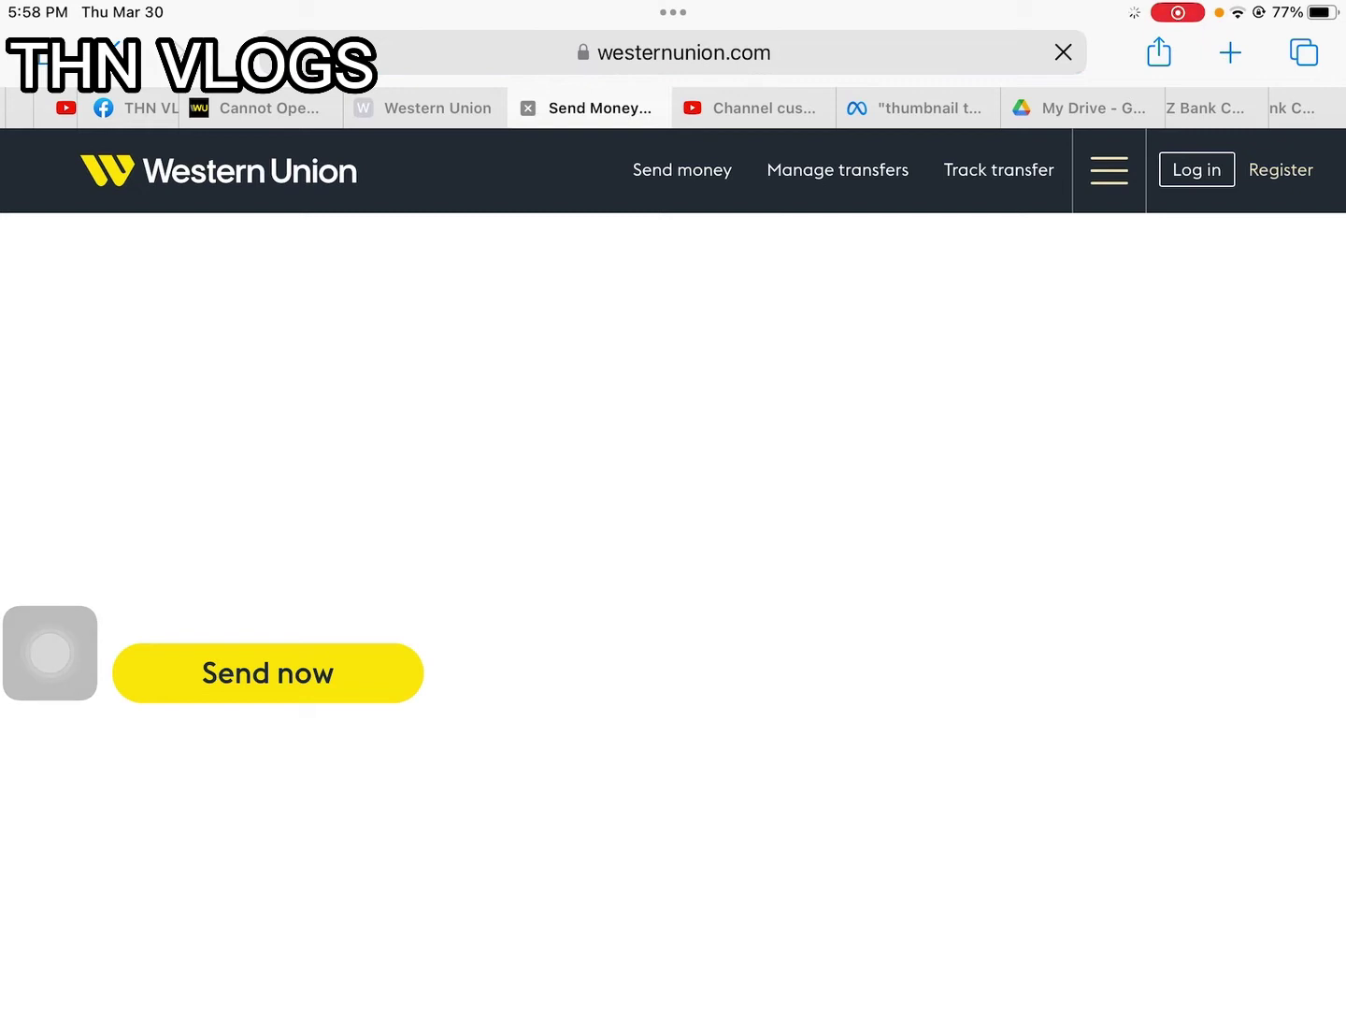
# Start Register from westernunion.com to reach the phone-number registration form
pyautogui.moveTo(50, 652)
pyautogui.mouseDown()
pyautogui.moveTo(1263, 134)
pyautogui.moveTo(1302, 315)
pyautogui.mouseUp()
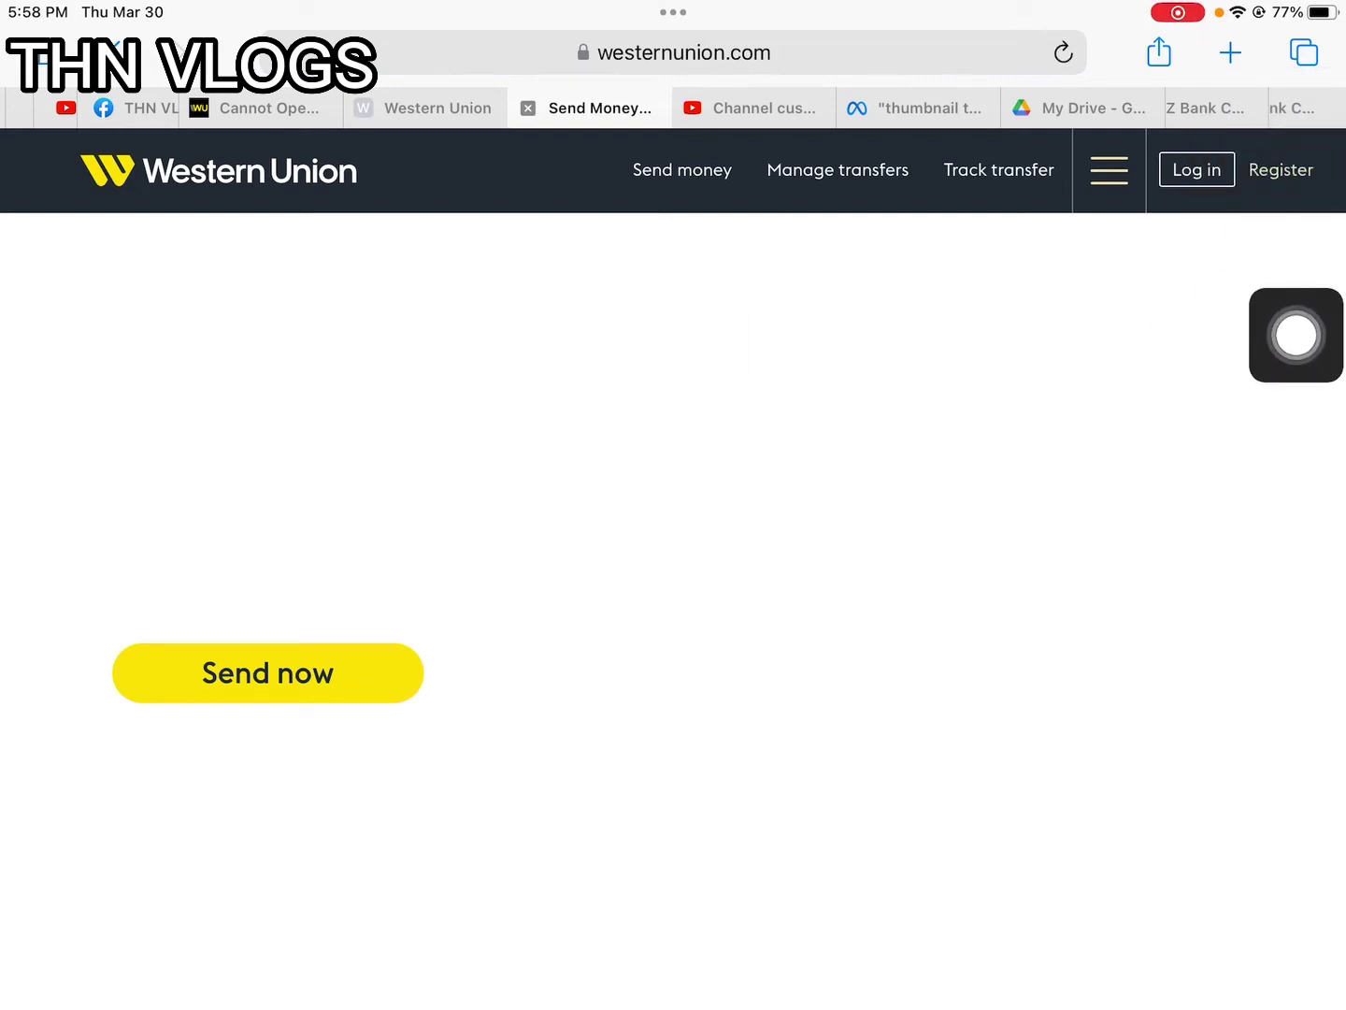
pyautogui.click(1281, 169)
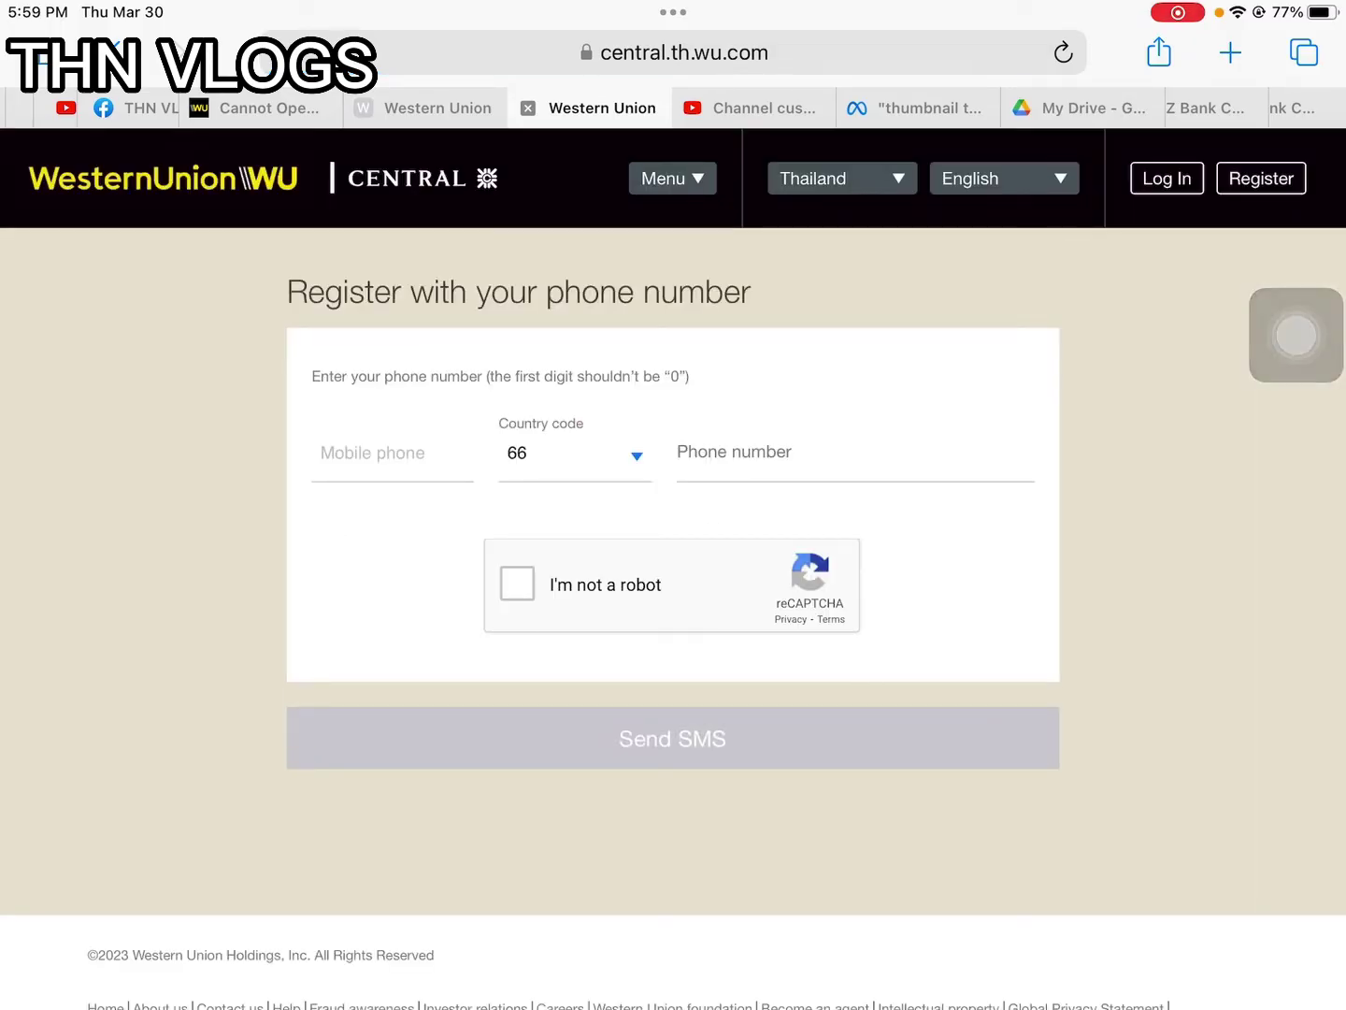
pyautogui.click(1005, 178)
pyautogui.click(947, 283)
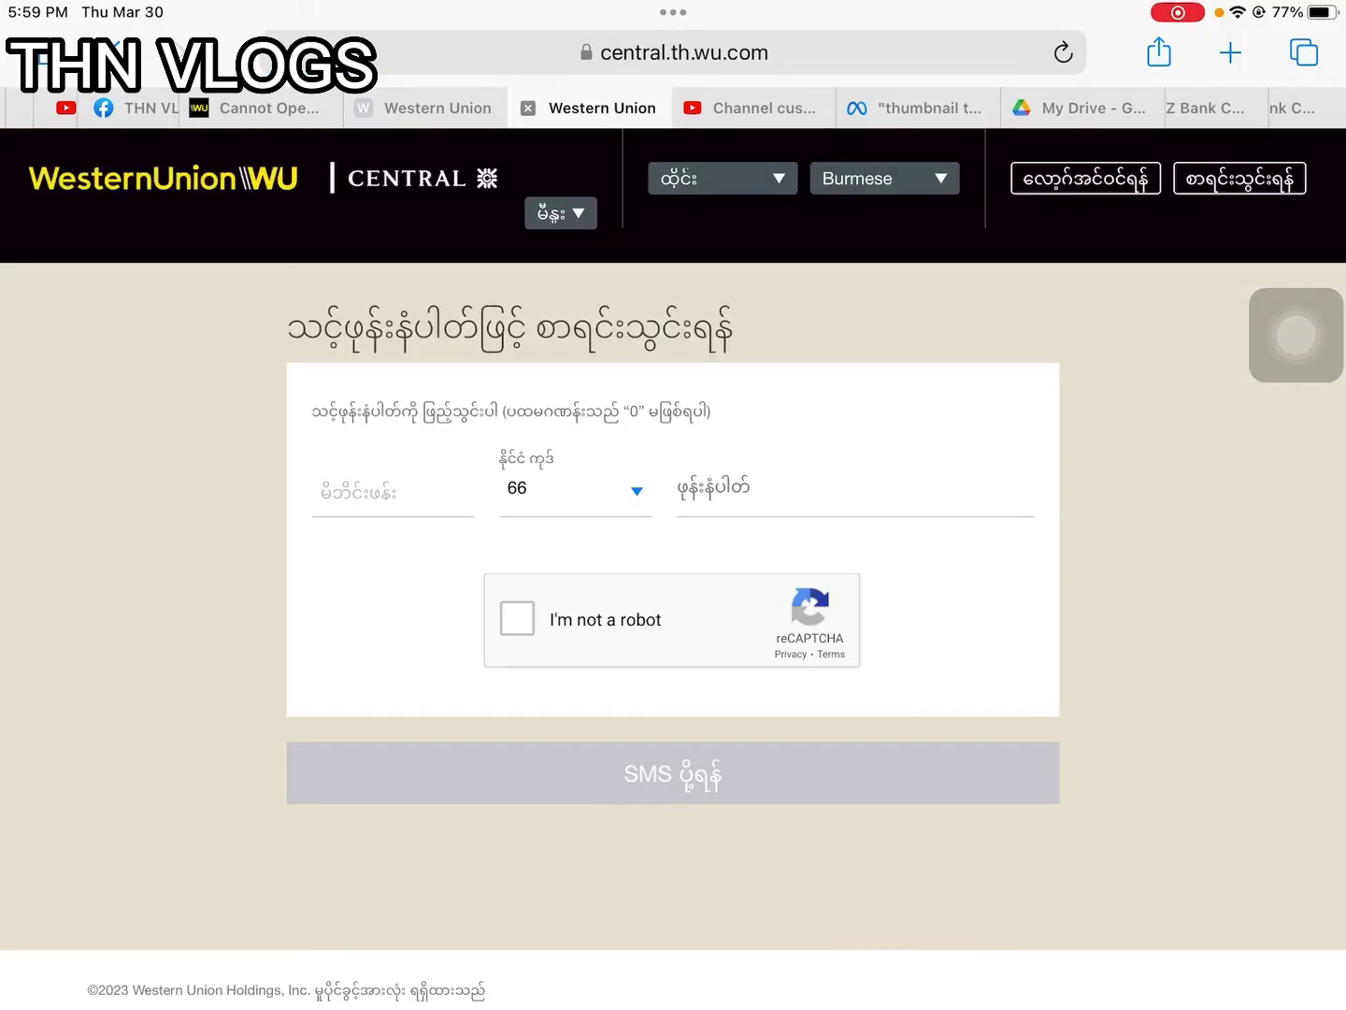
pyautogui.click(884, 177)
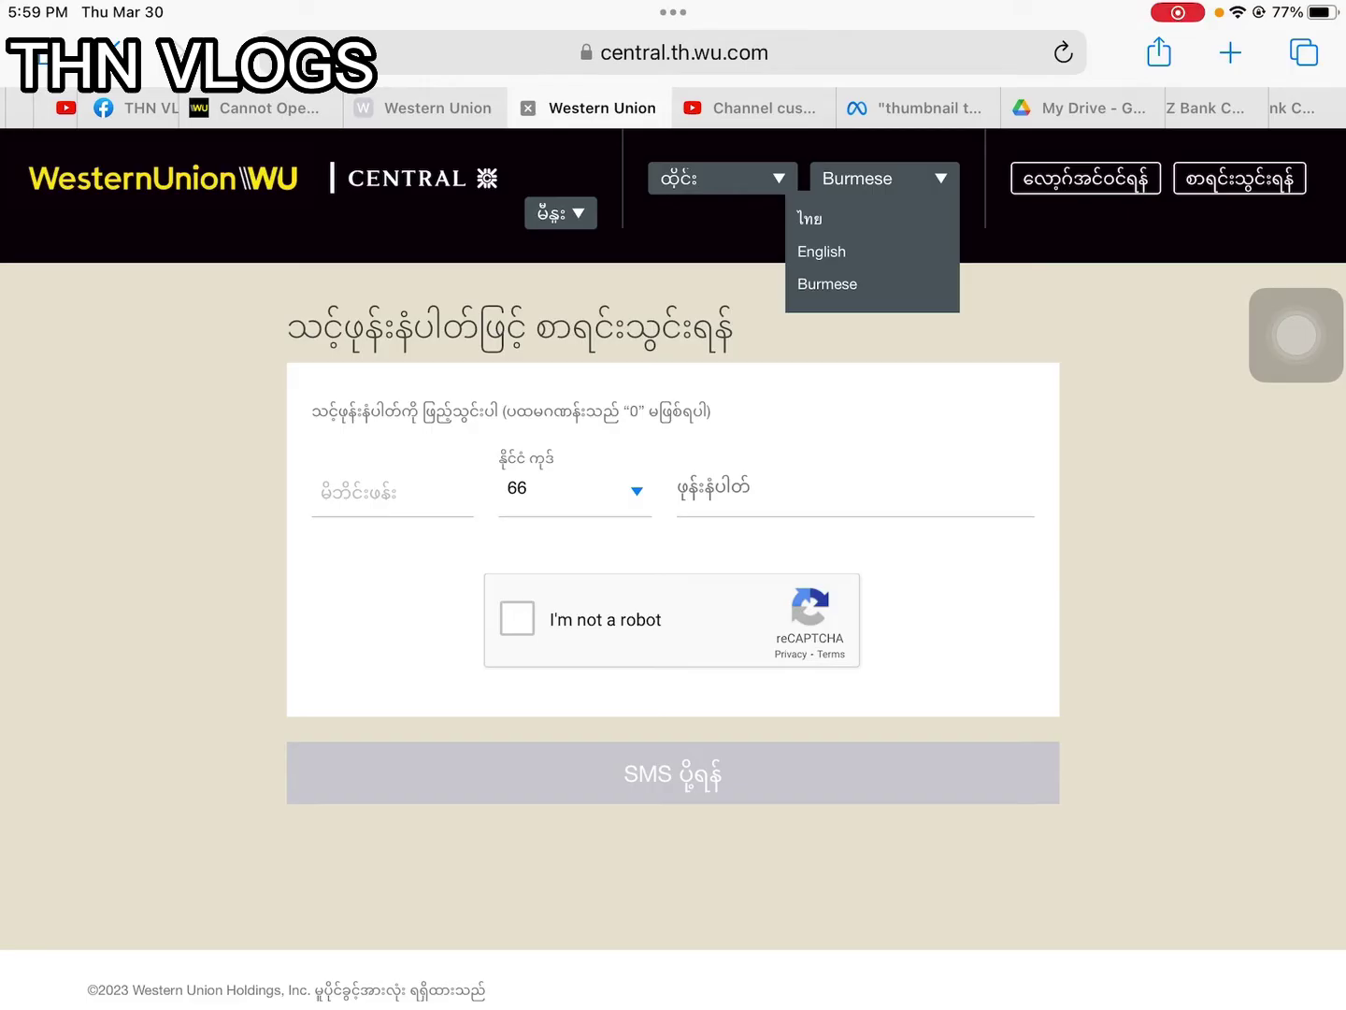
pyautogui.click(821, 251)
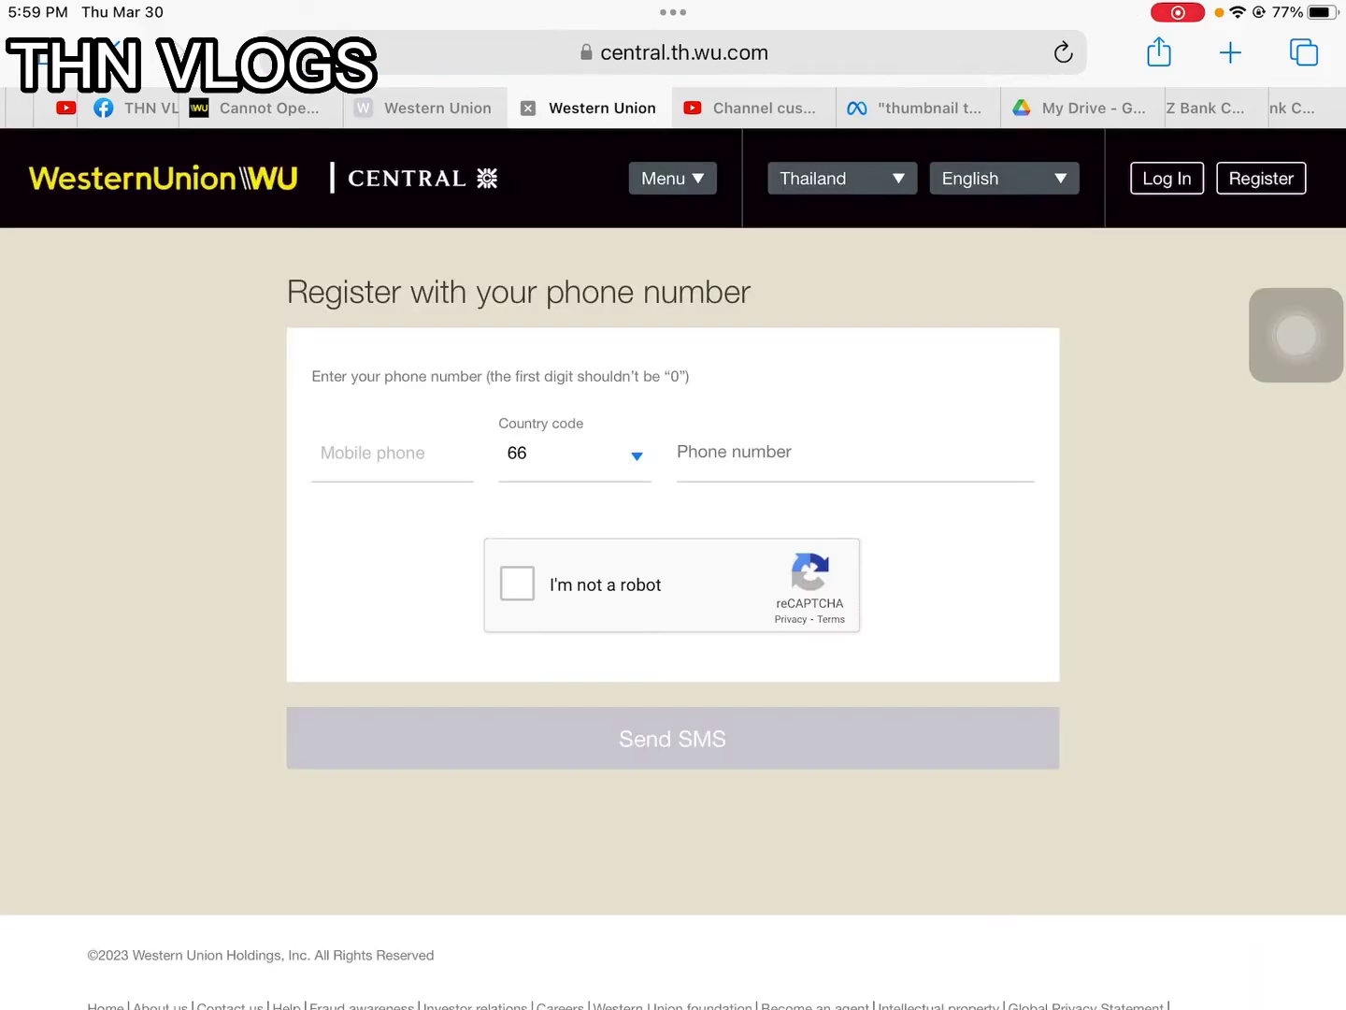
pyautogui.click(842, 452)
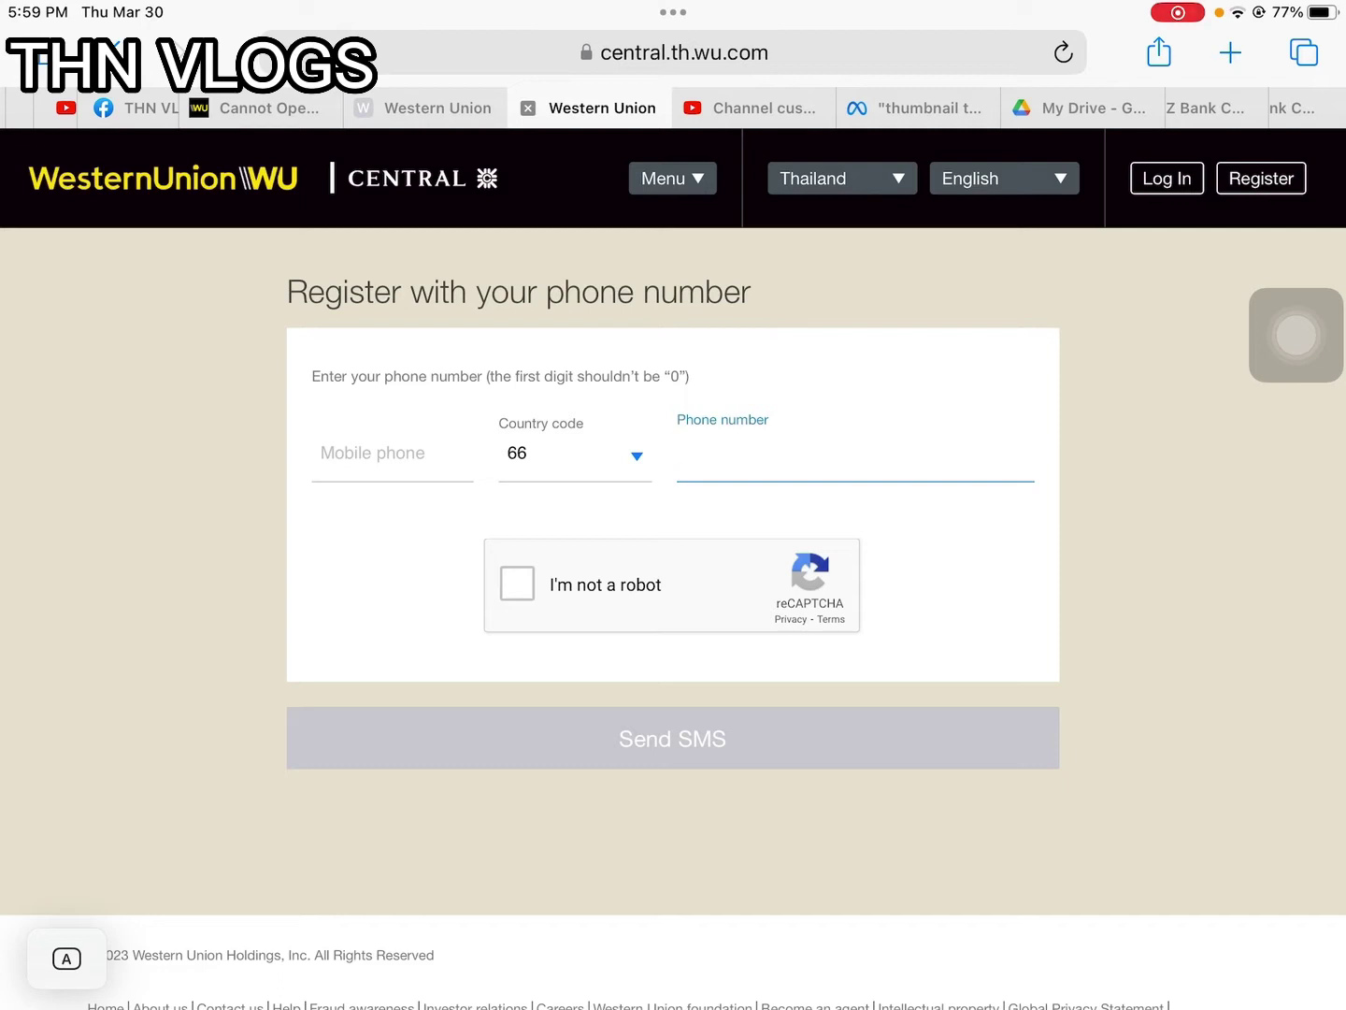
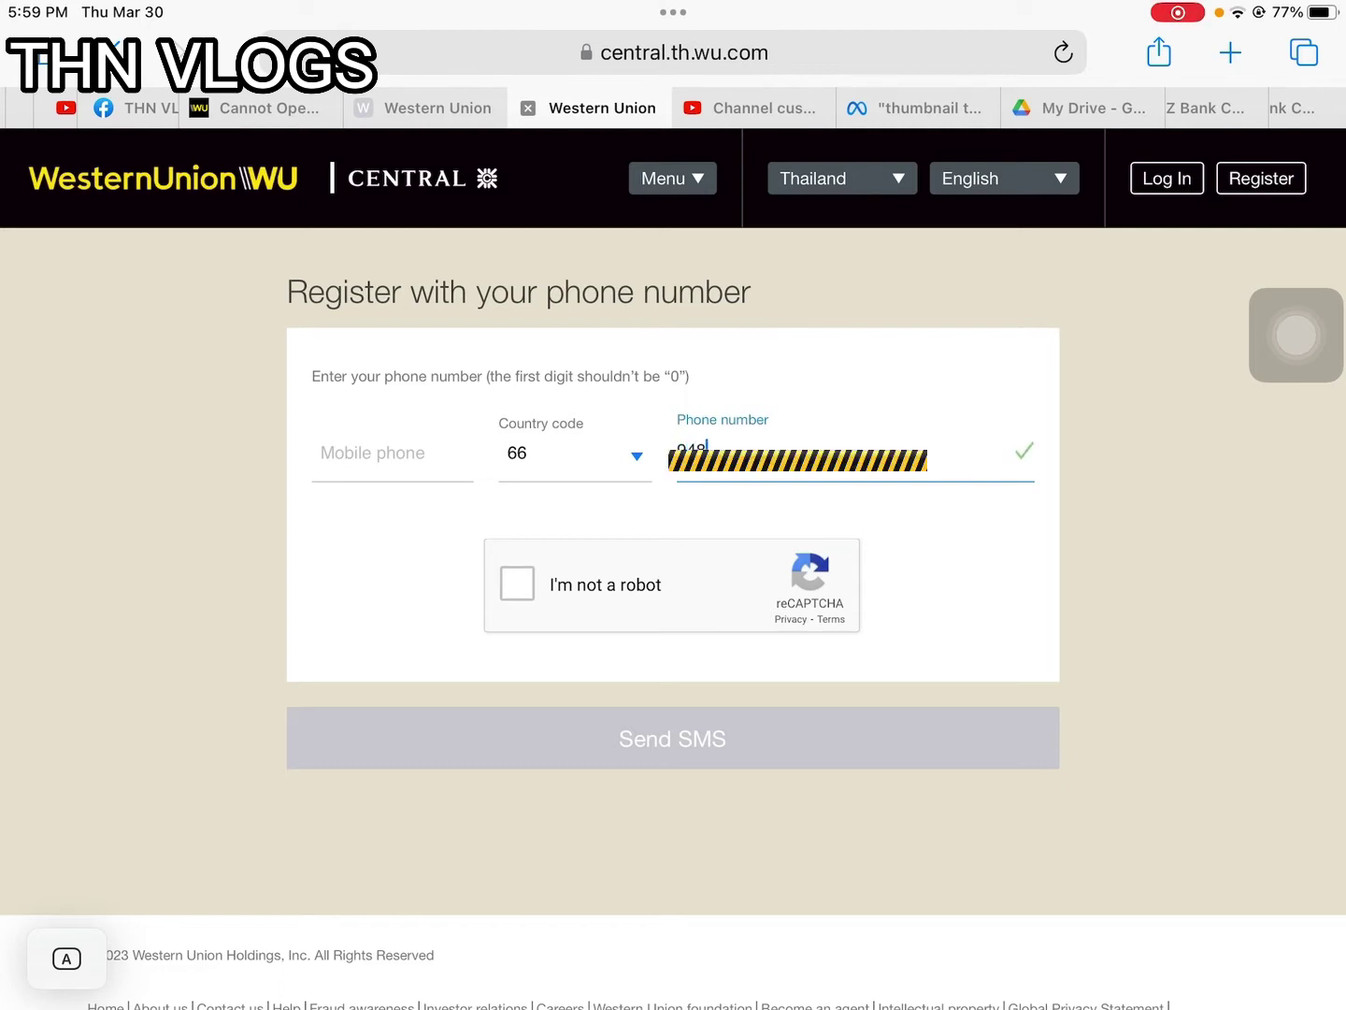
# Pass the reCAPTCHA by selecting the mountain images and request the SMS verification code
pyautogui.moveTo(1296, 335)
pyautogui.mouseDown()
pyautogui.moveTo(1188, 526)
pyautogui.moveTo(491, 533)
pyautogui.moveTo(616, 589)
pyautogui.moveTo(59, 517)
pyautogui.mouseUp()
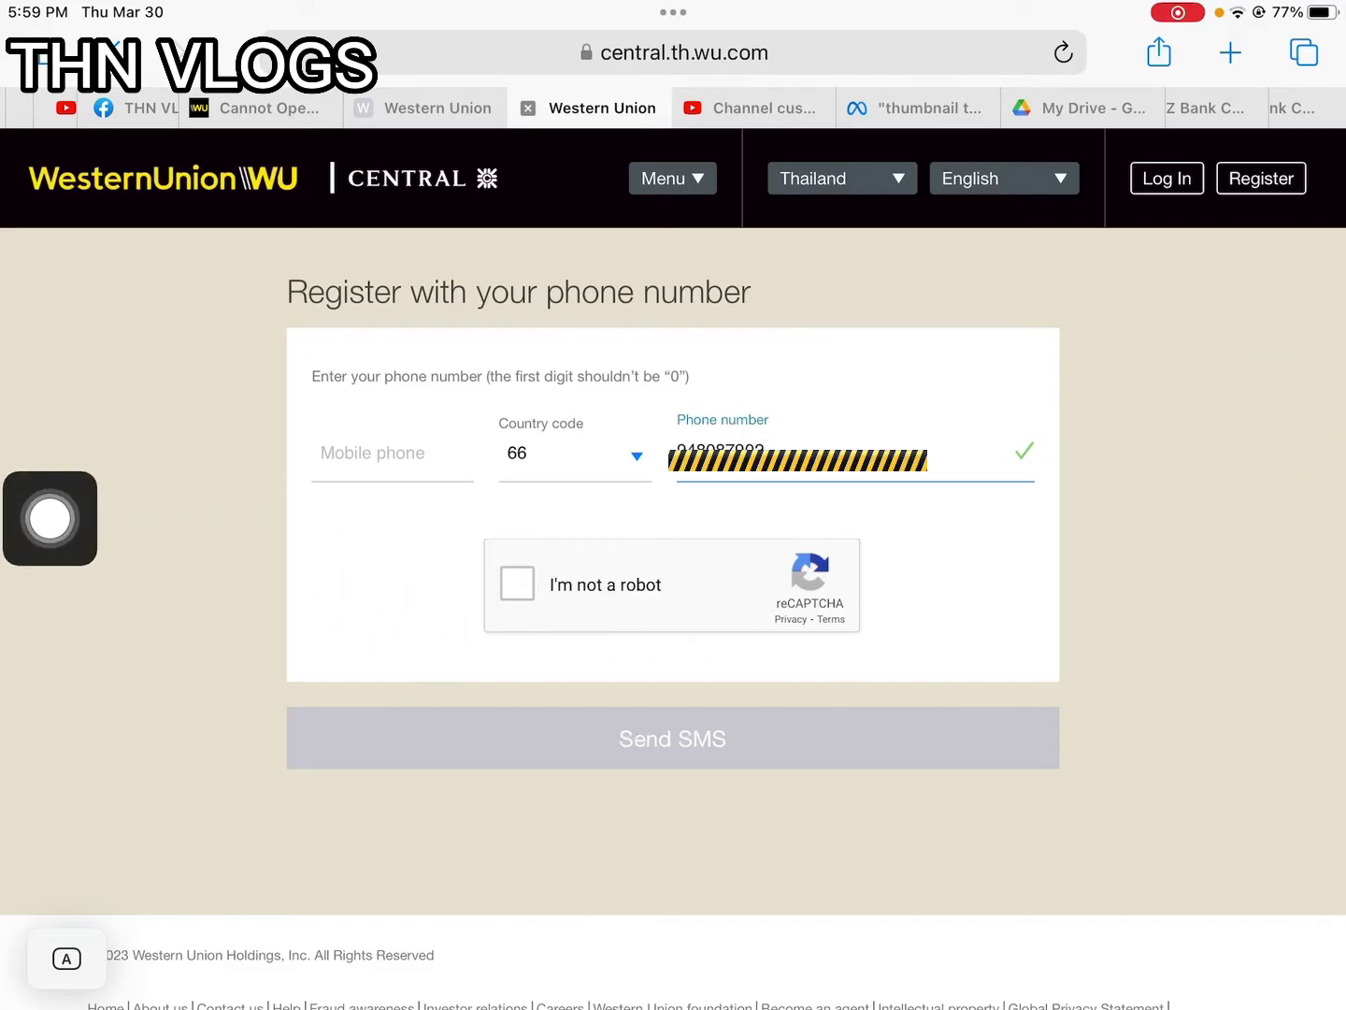
pyautogui.click(517, 583)
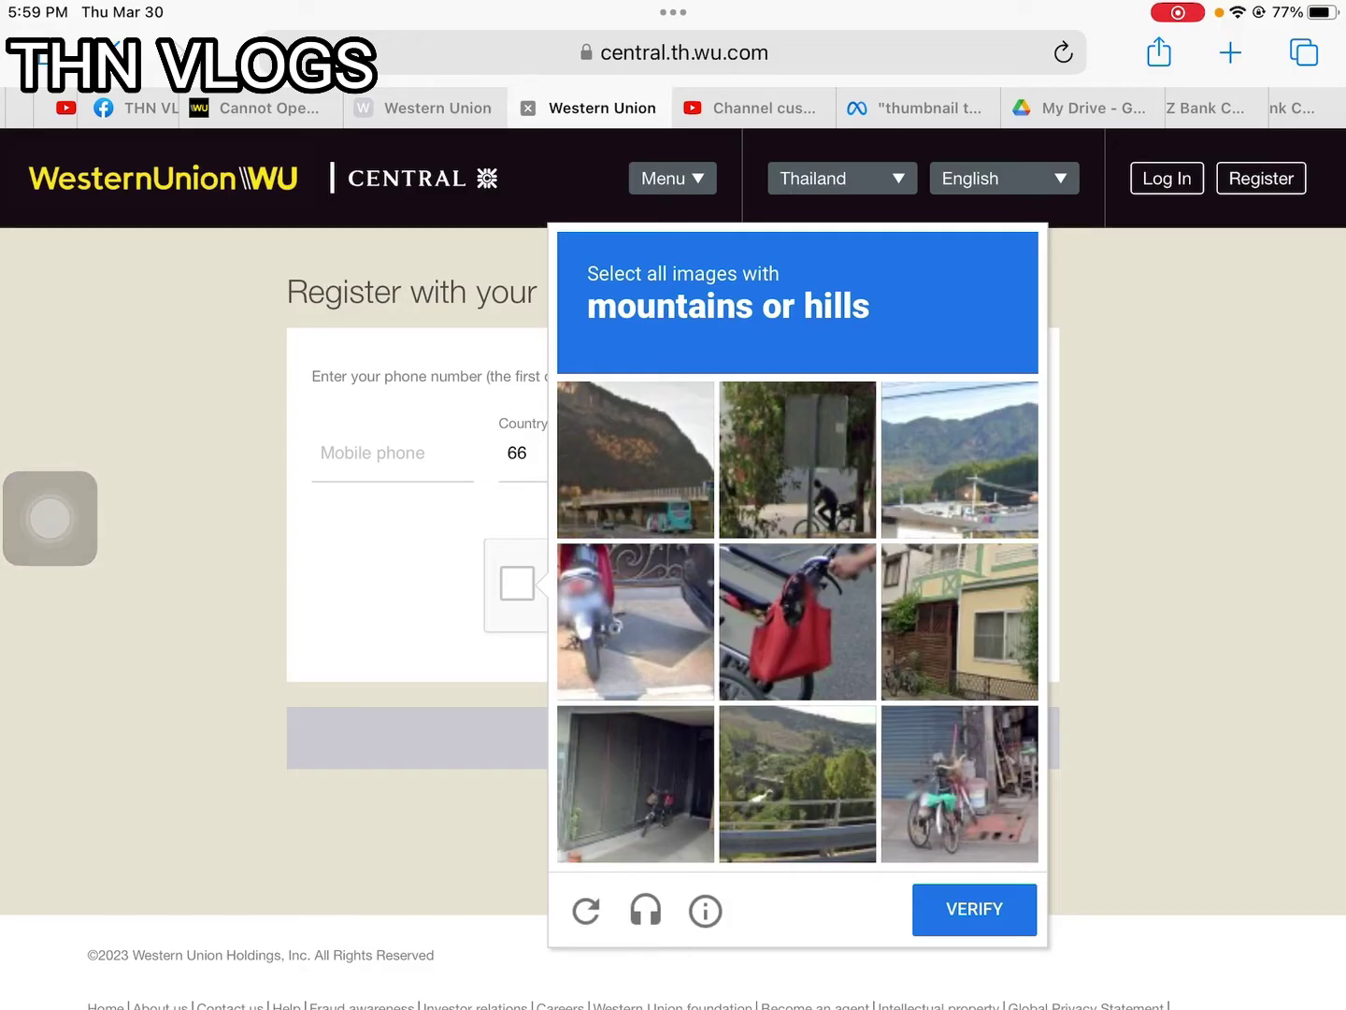
pyautogui.click(636, 460)
pyautogui.click(959, 459)
pyautogui.click(797, 784)
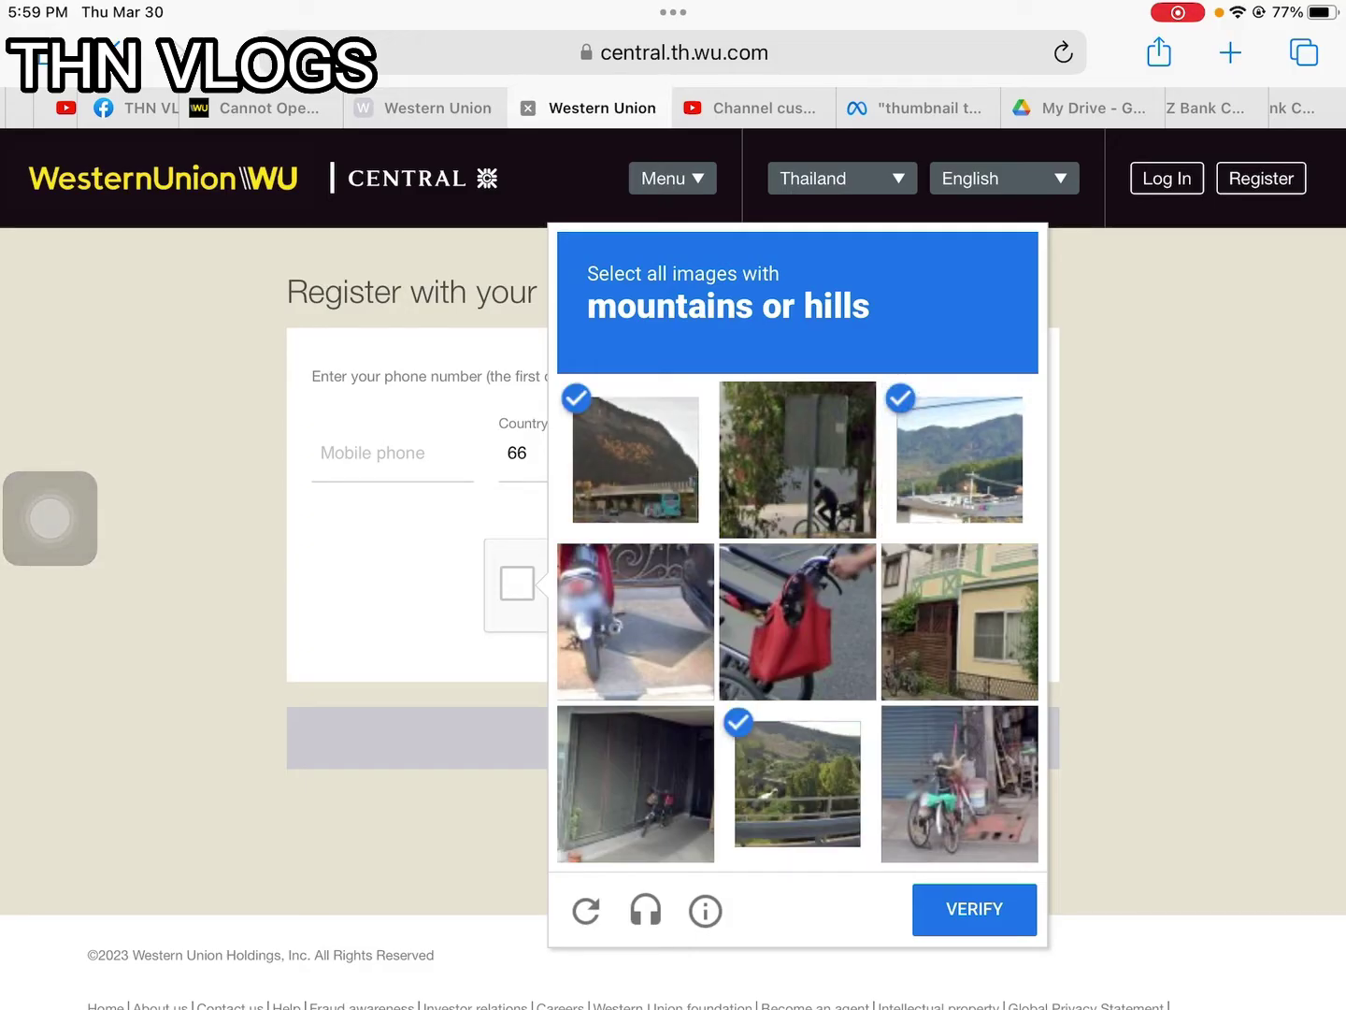
pyautogui.click(975, 909)
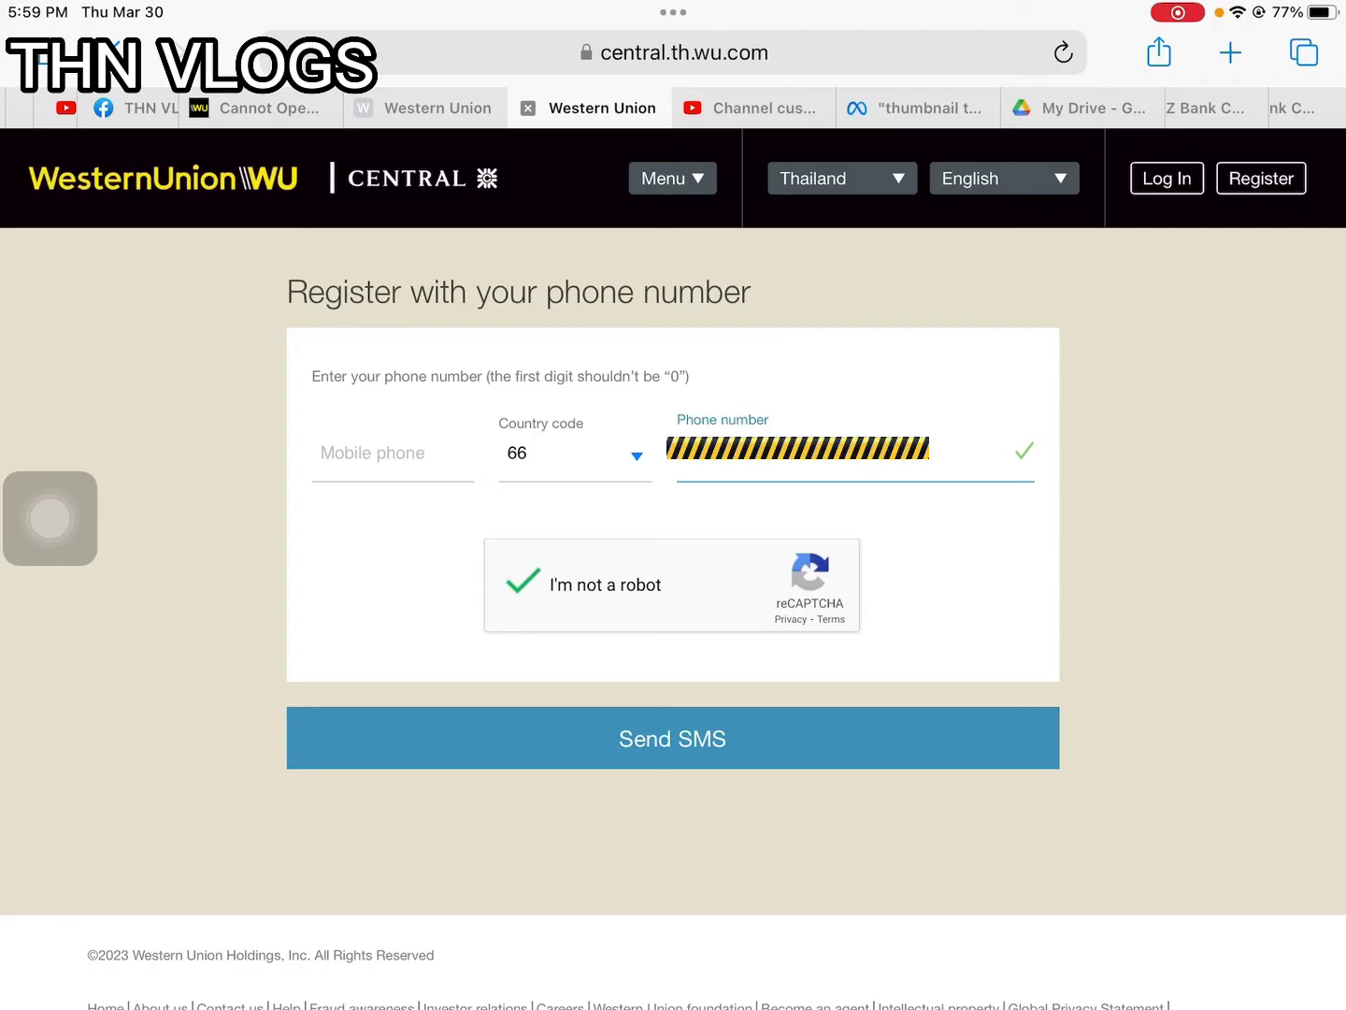
pyautogui.click(673, 738)
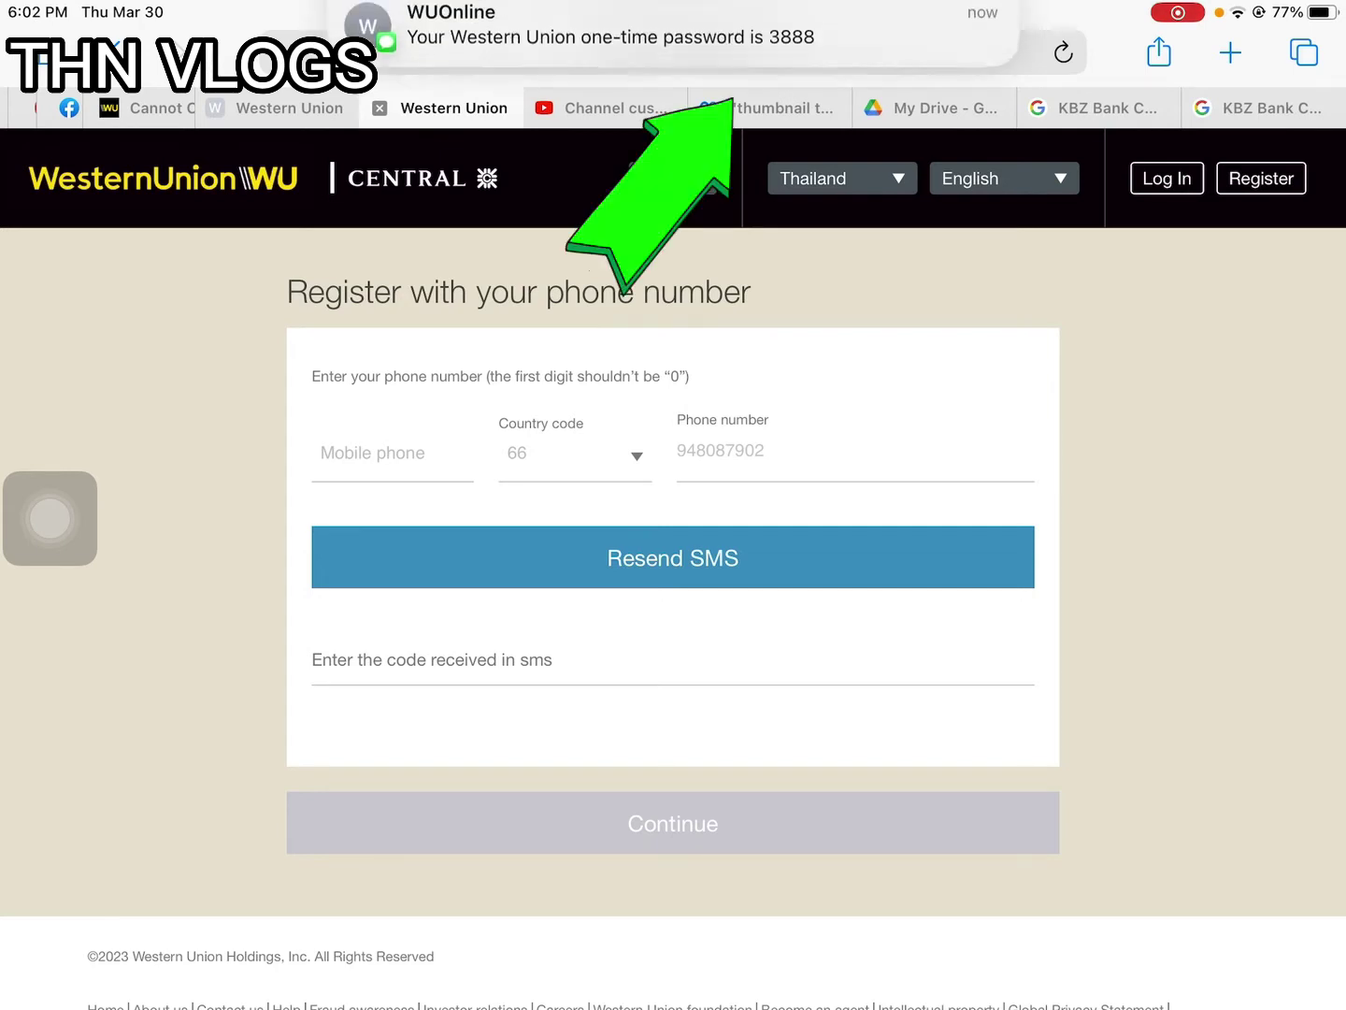
# Begin the code field and check the one-time password text in Messages
pyautogui.click(527, 660)
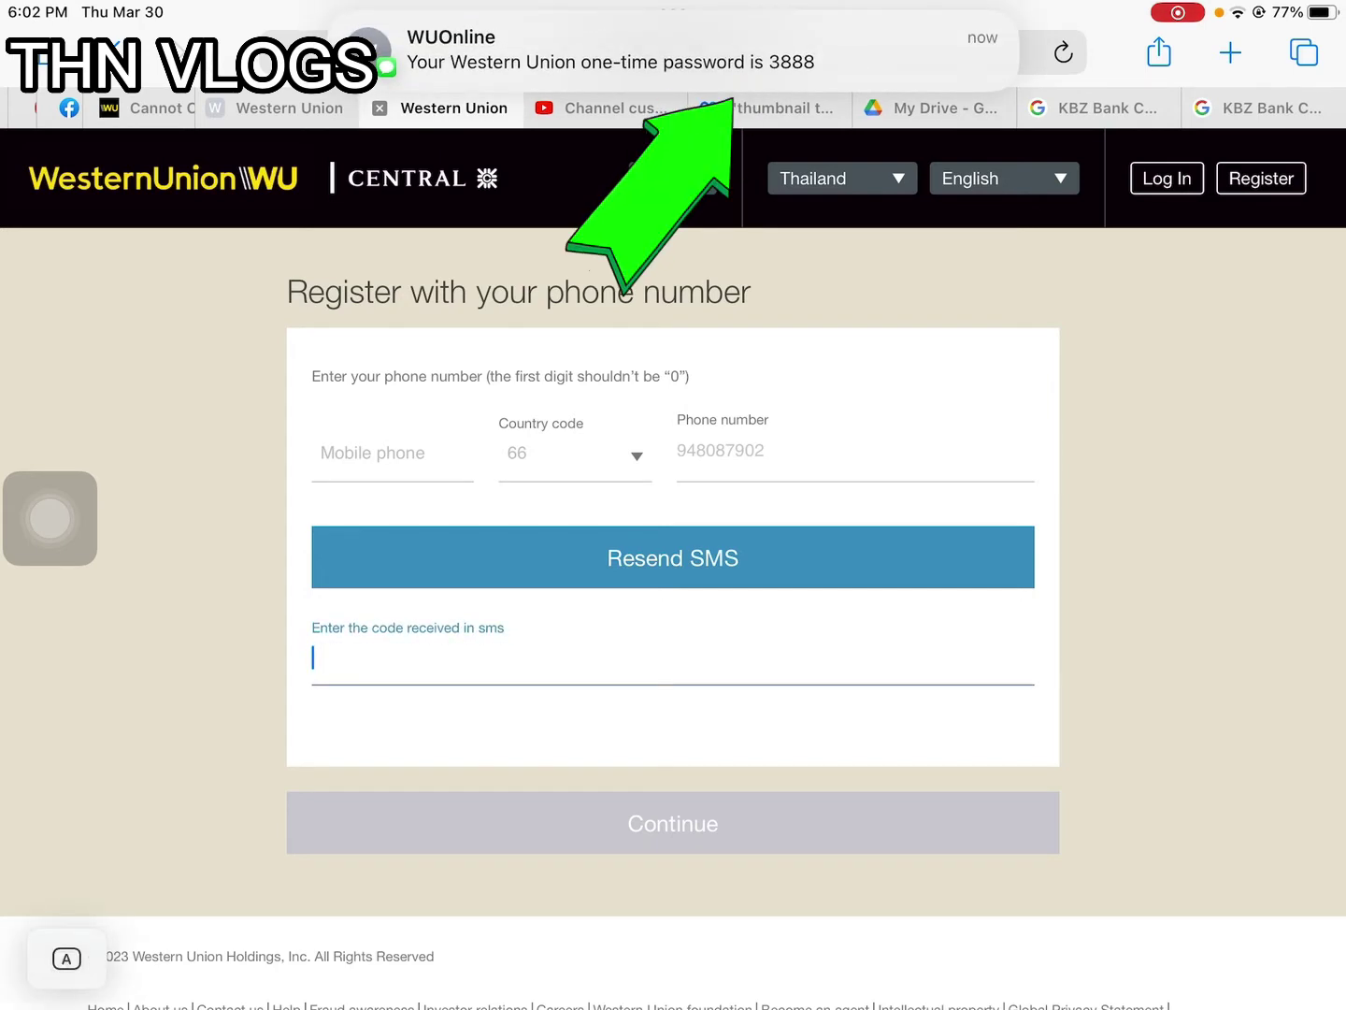
pyautogui.moveTo(831, 152); pyautogui.dragTo(1296, 262)
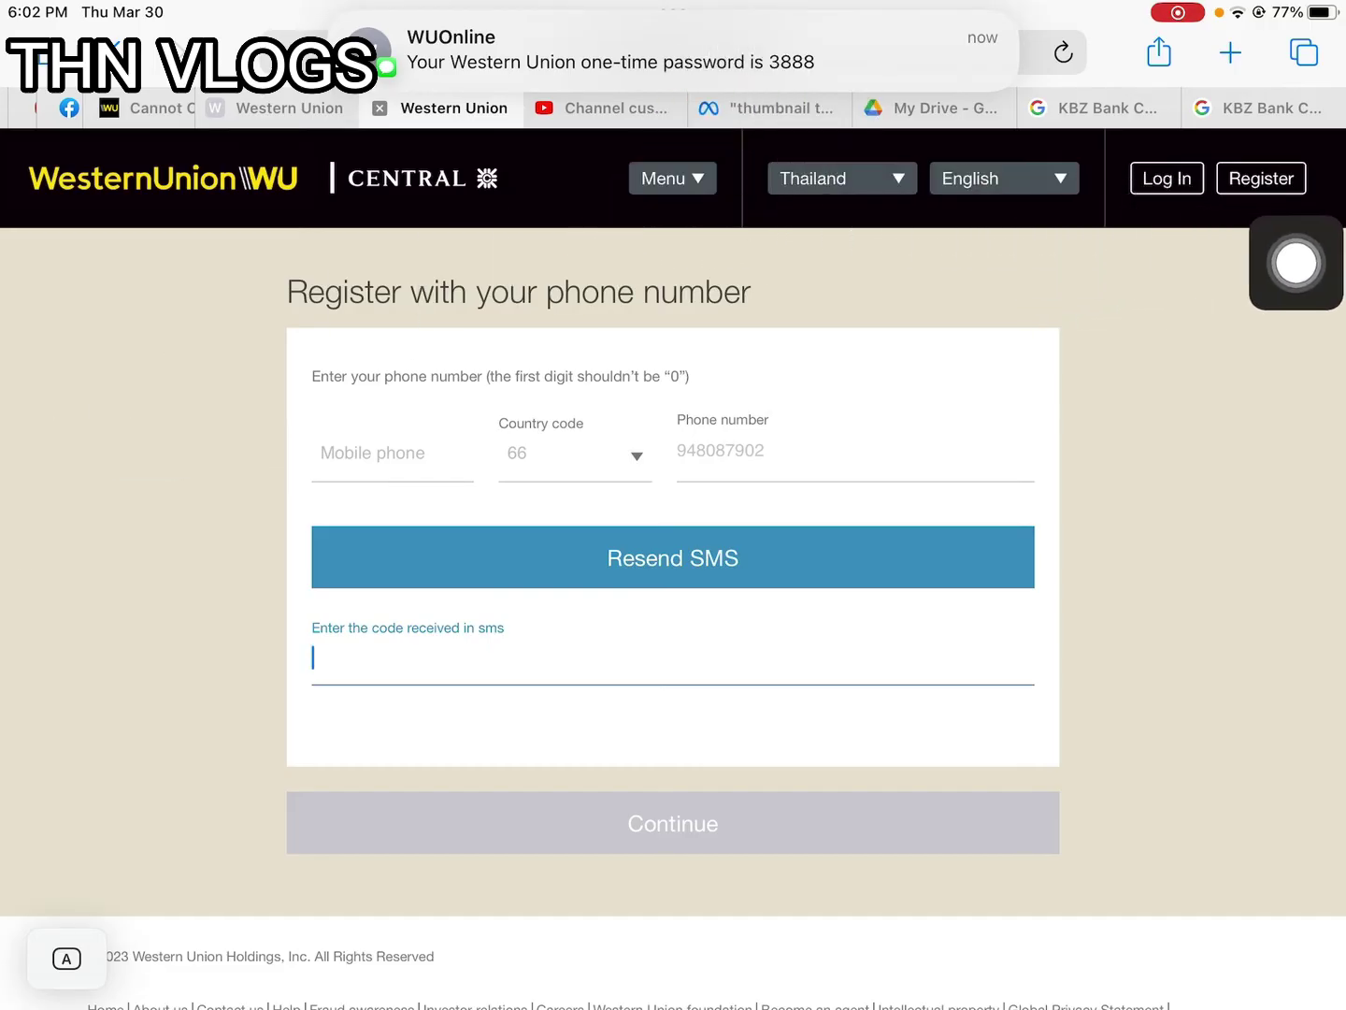
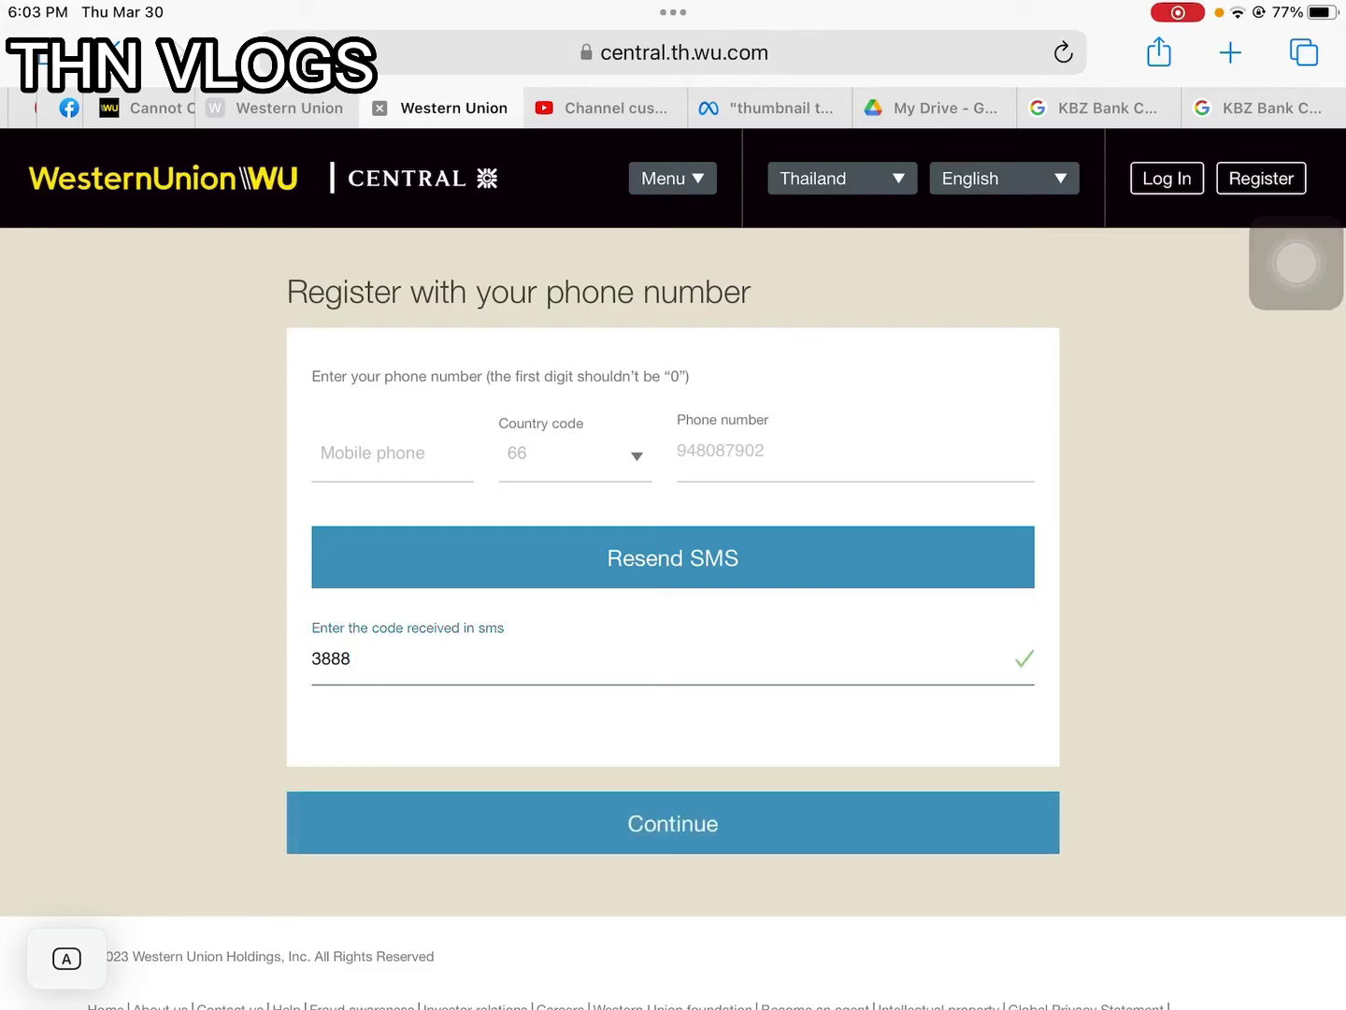
pyautogui.moveTo(673, 1004); pyautogui.dragTo(673, 737)
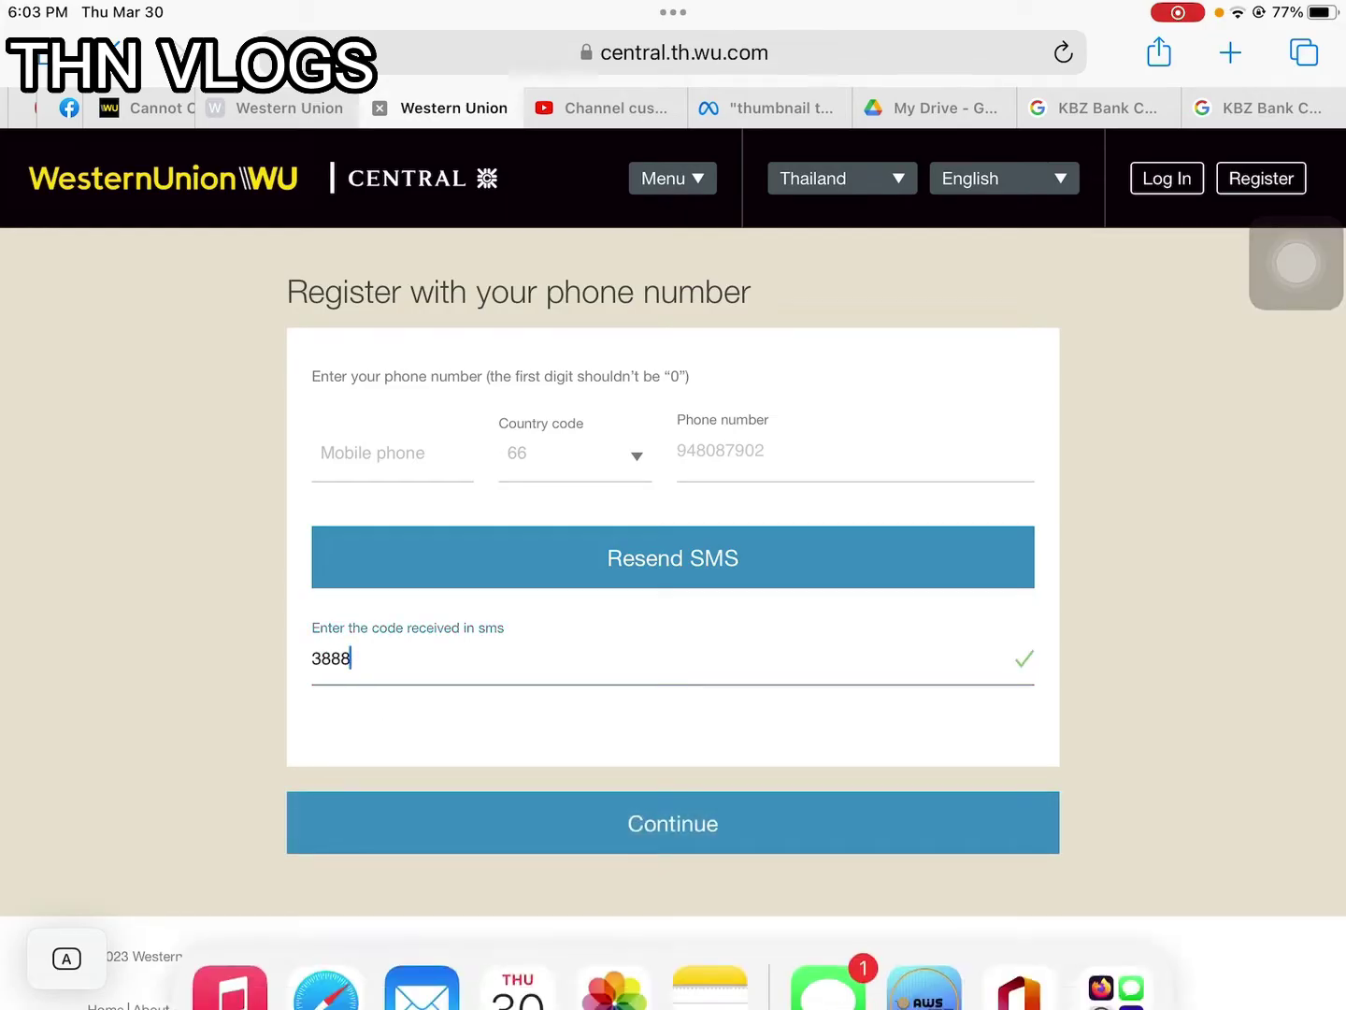
pyautogui.click(834, 924)
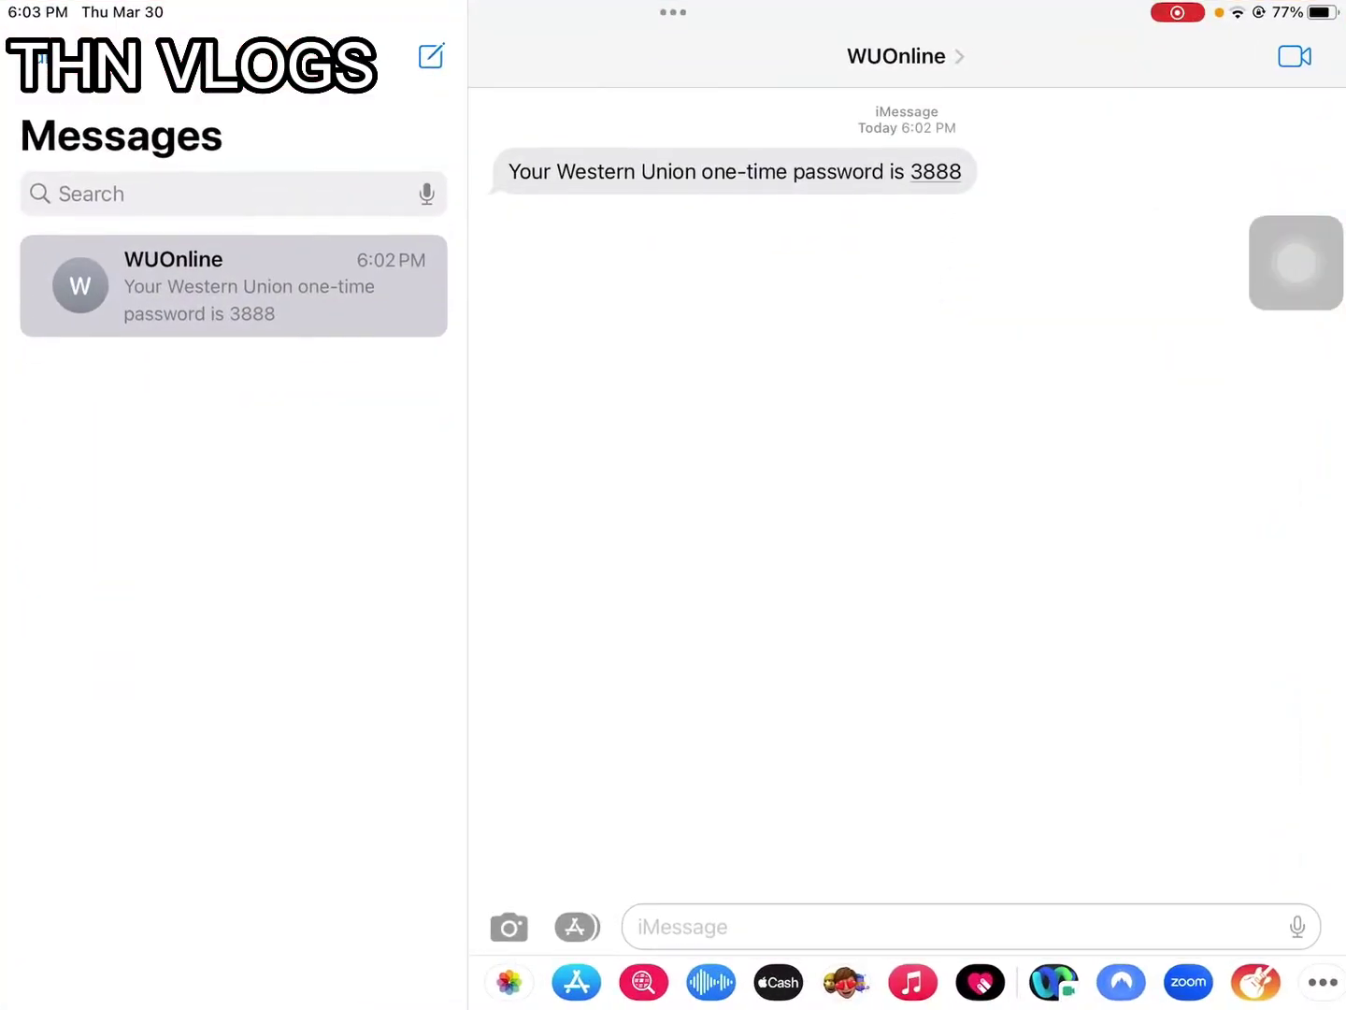
pyautogui.moveTo(673, 1004); pyautogui.dragTo(674, 905)
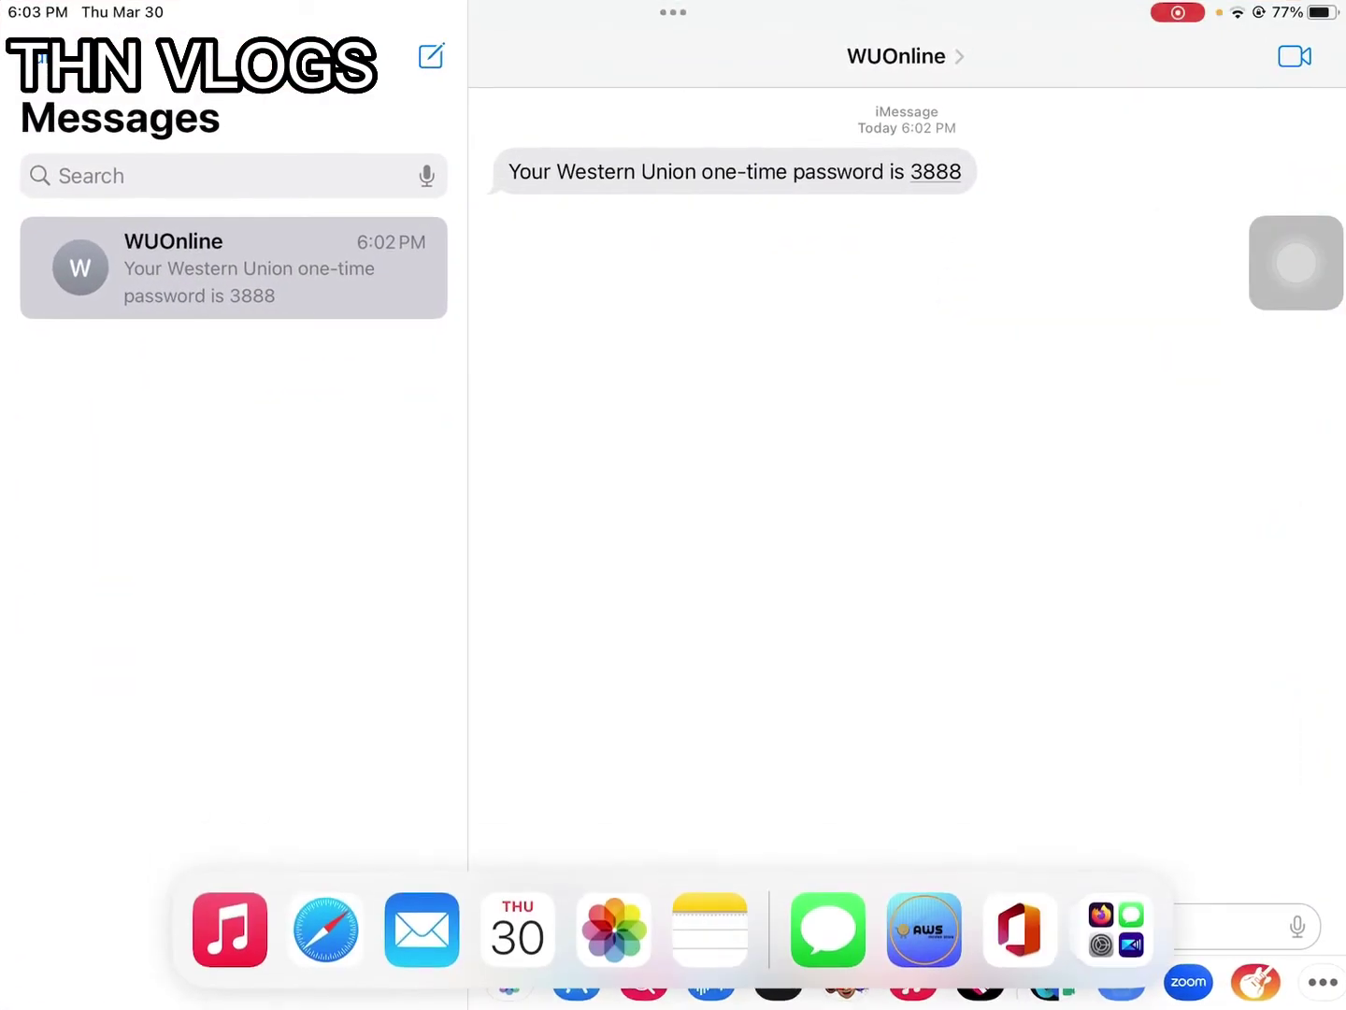
pyautogui.click(327, 929)
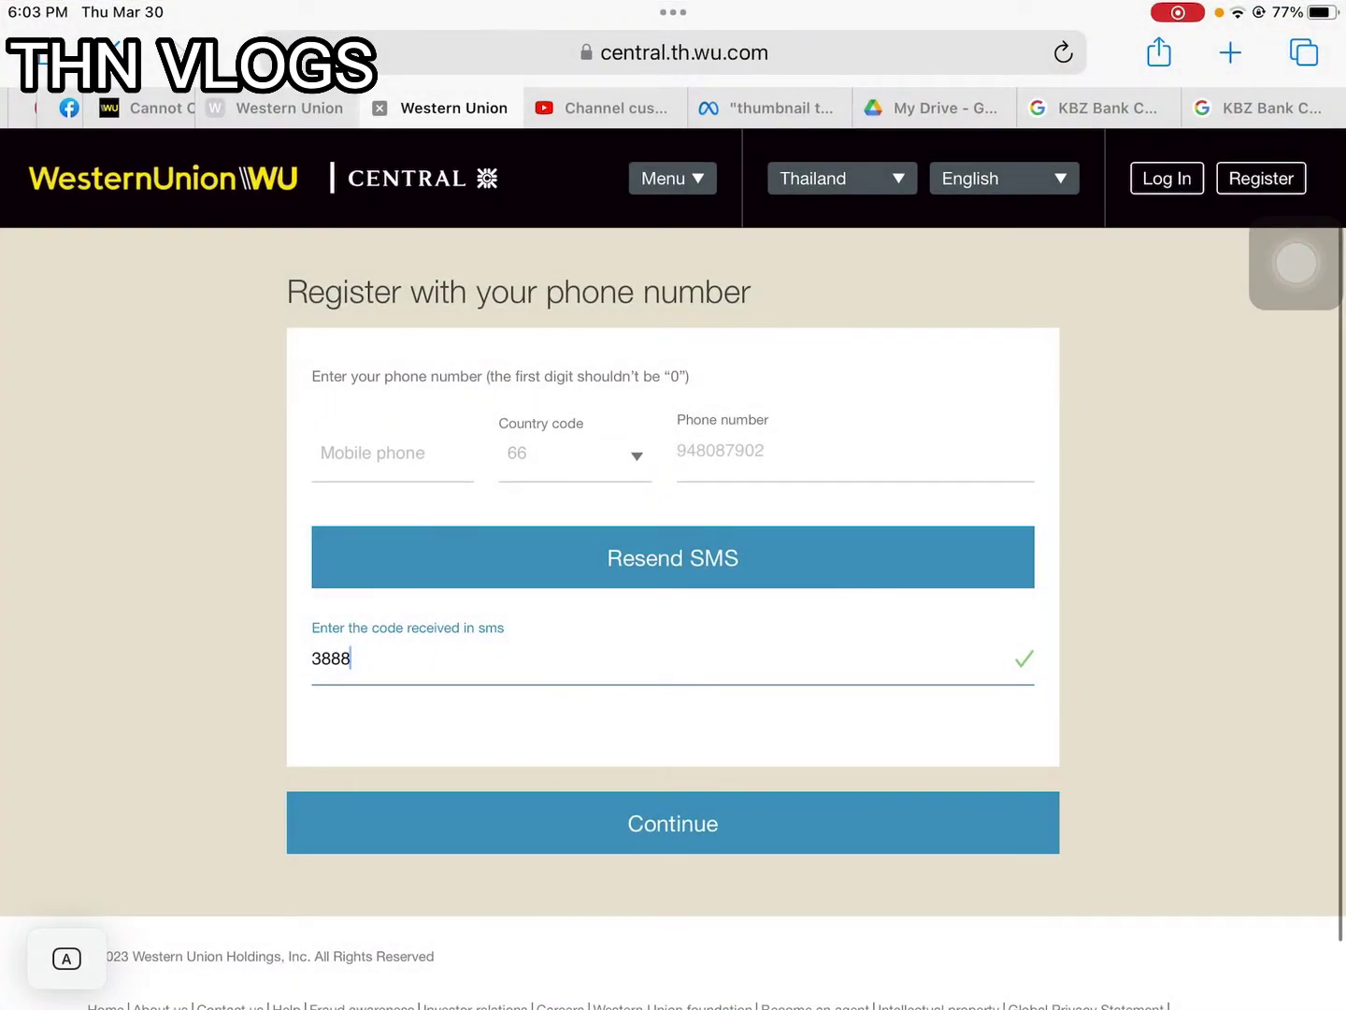
pyautogui.click(674, 818)
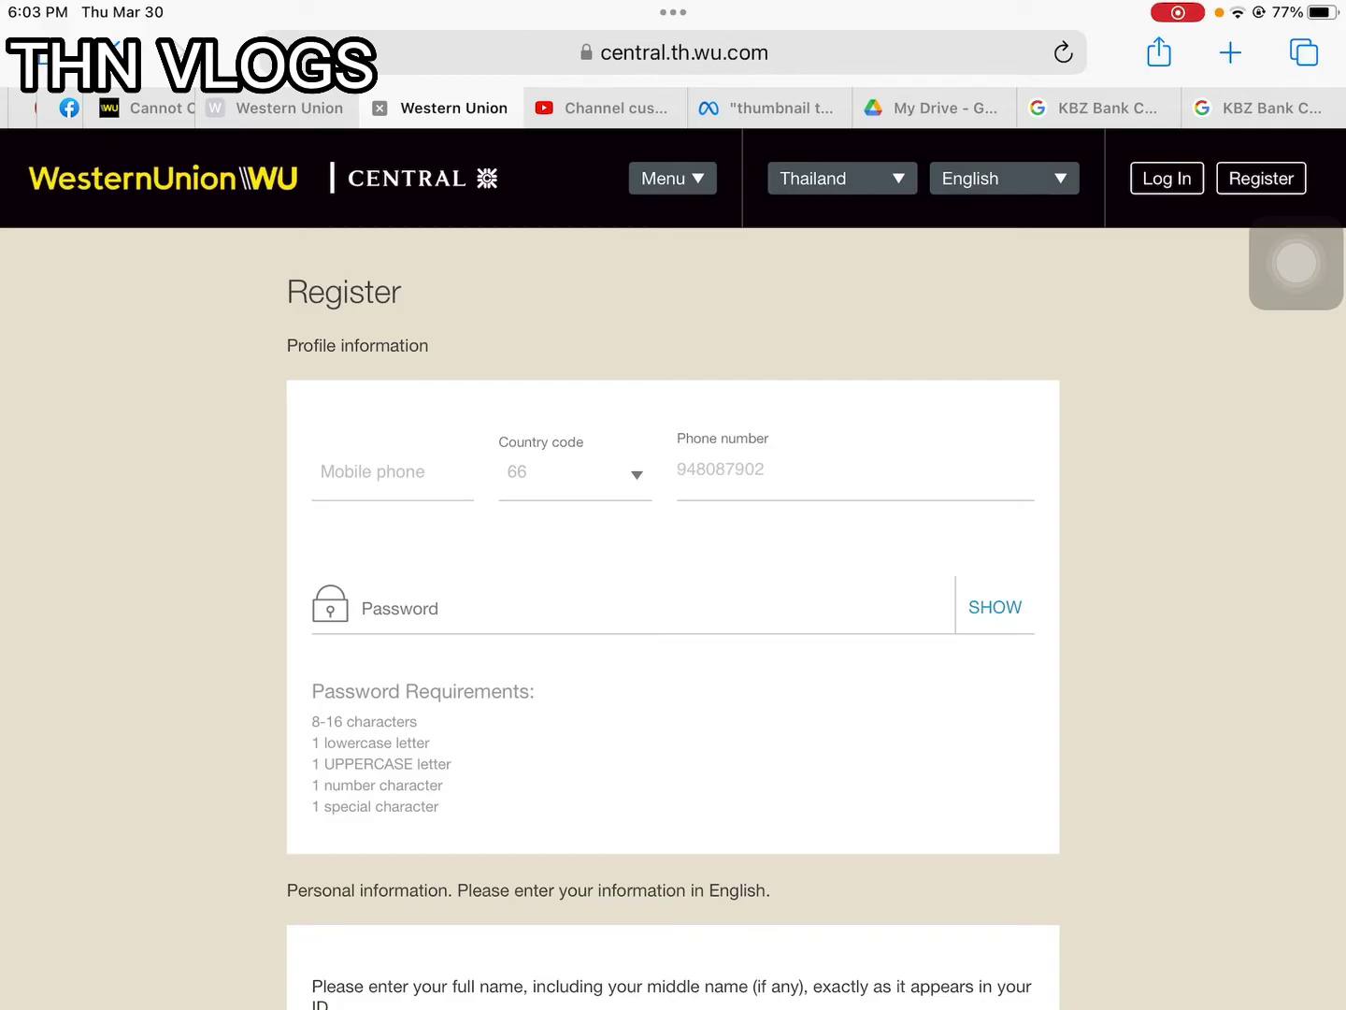
# Enter and revise the account password until all five requirements are met, then mask it again
pyautogui.moveTo(1296, 263)
pyautogui.mouseDown()
pyautogui.moveTo(339, 780)
pyautogui.moveTo(32, 679)
pyautogui.mouseUp()
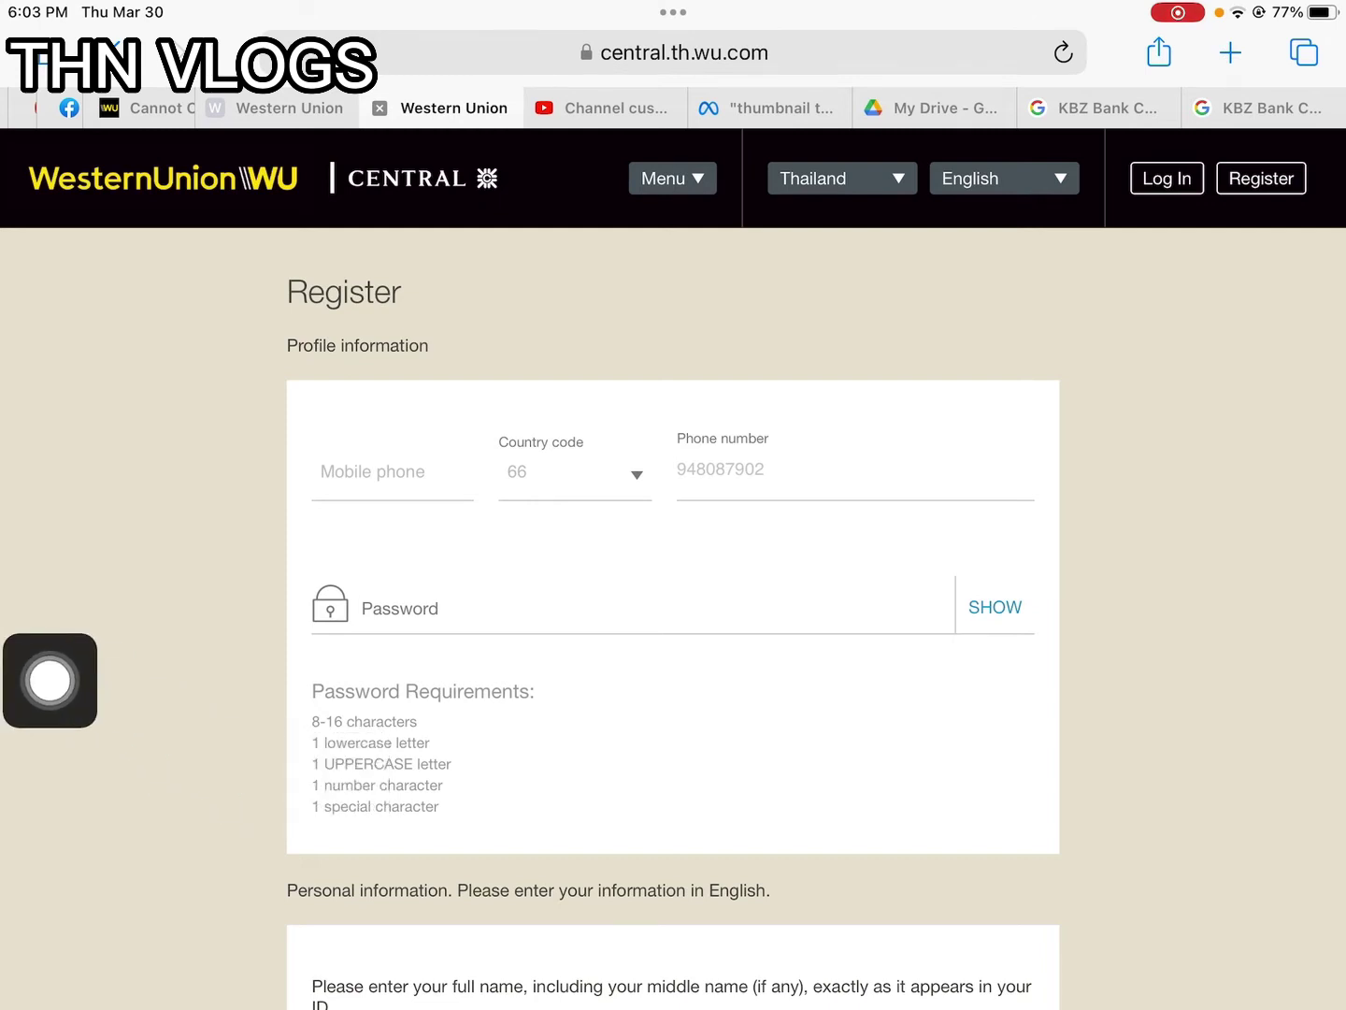
pyautogui.click(399, 608)
pyautogui.write('1')
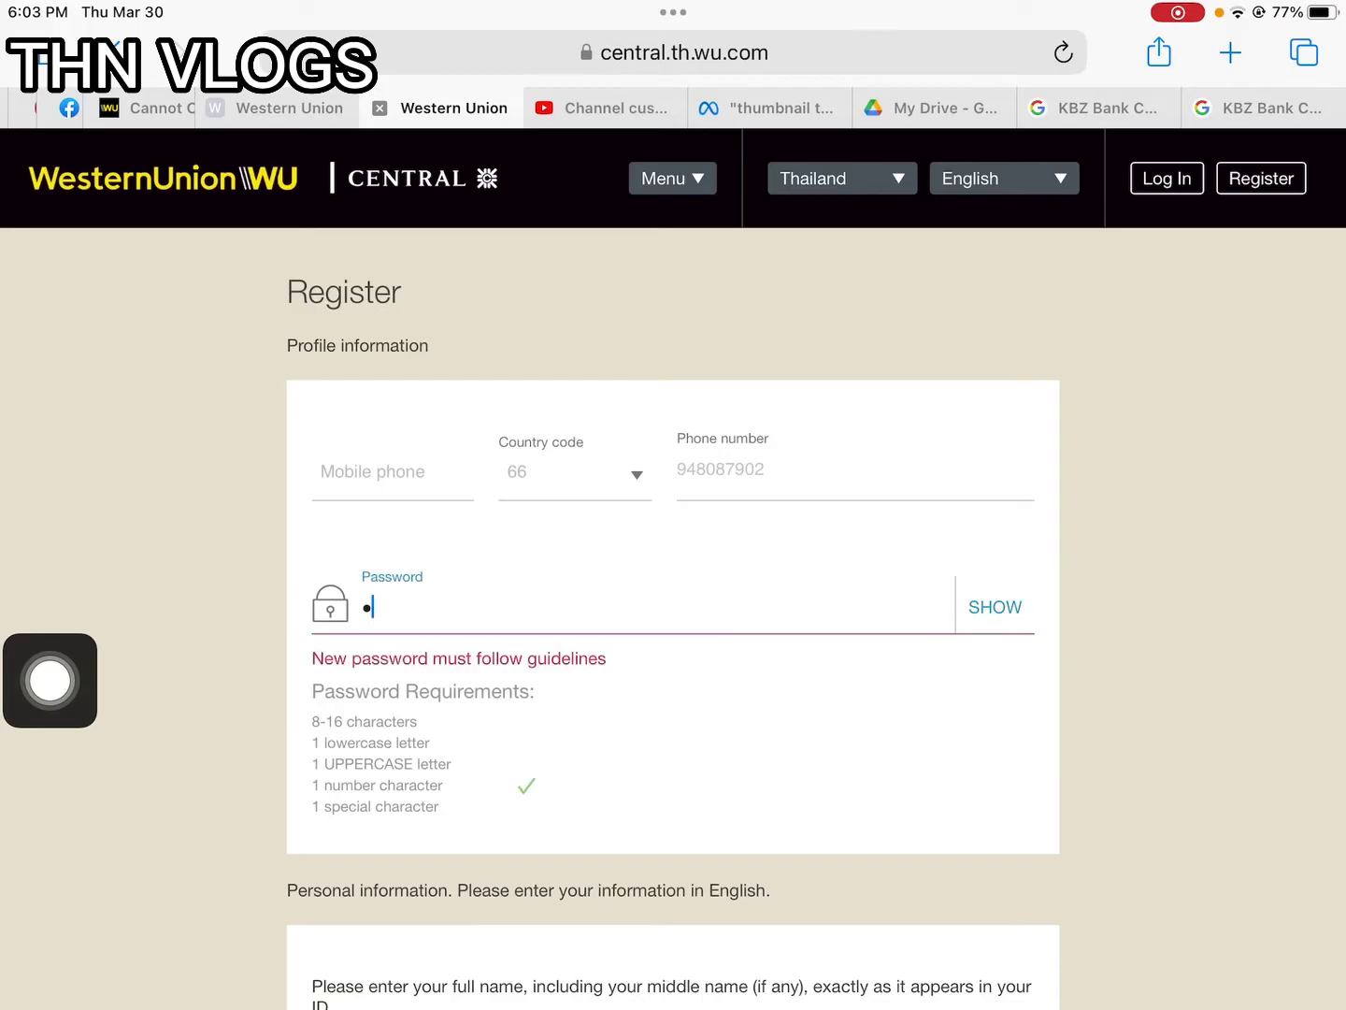
pyautogui.click(995, 608)
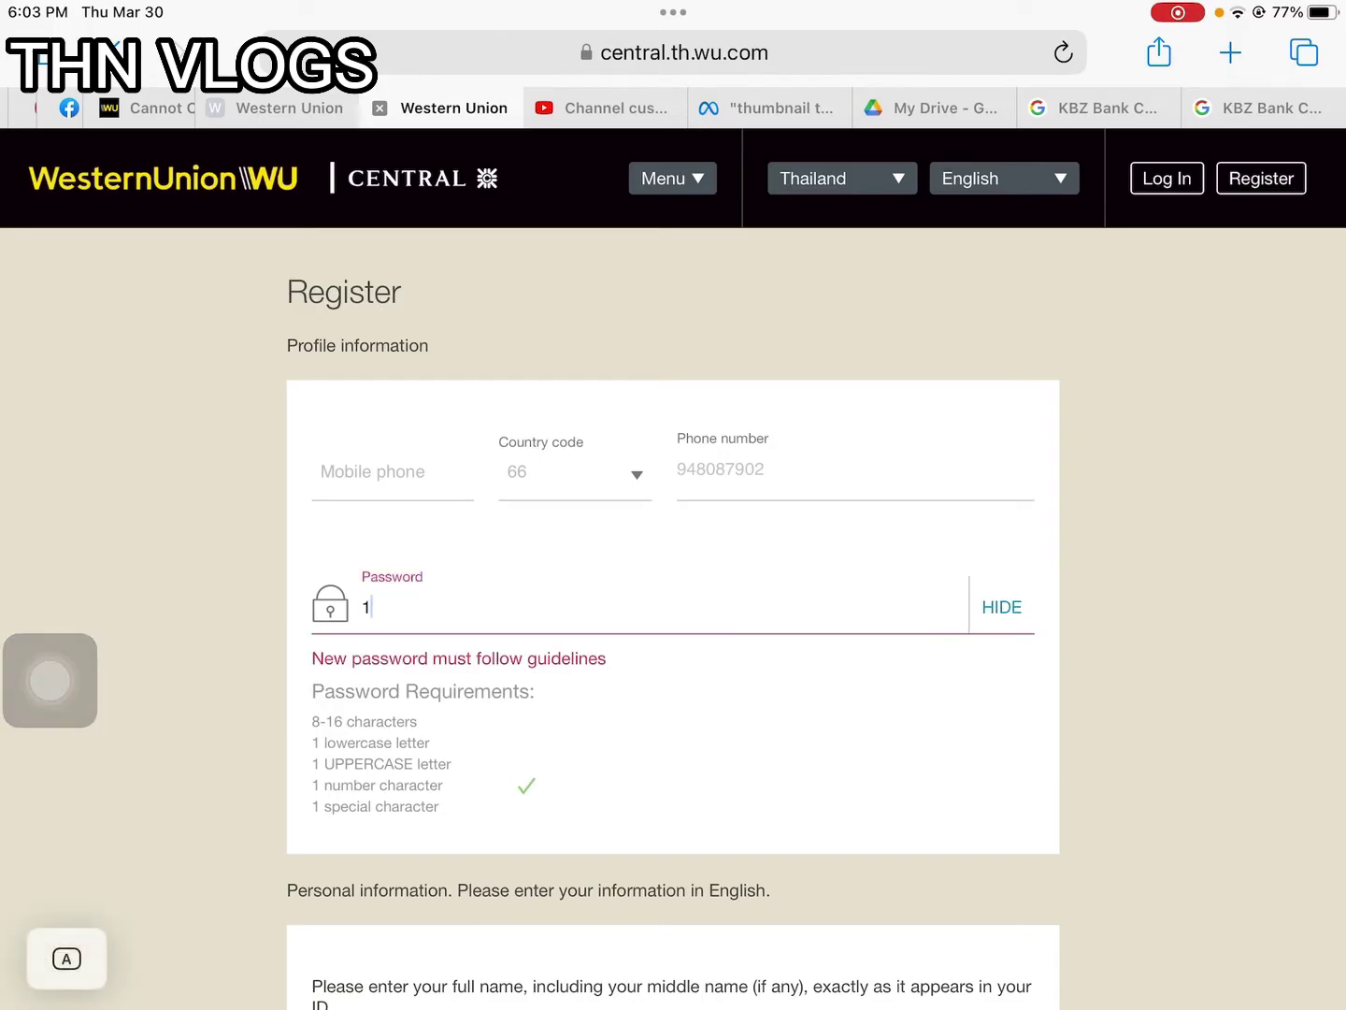
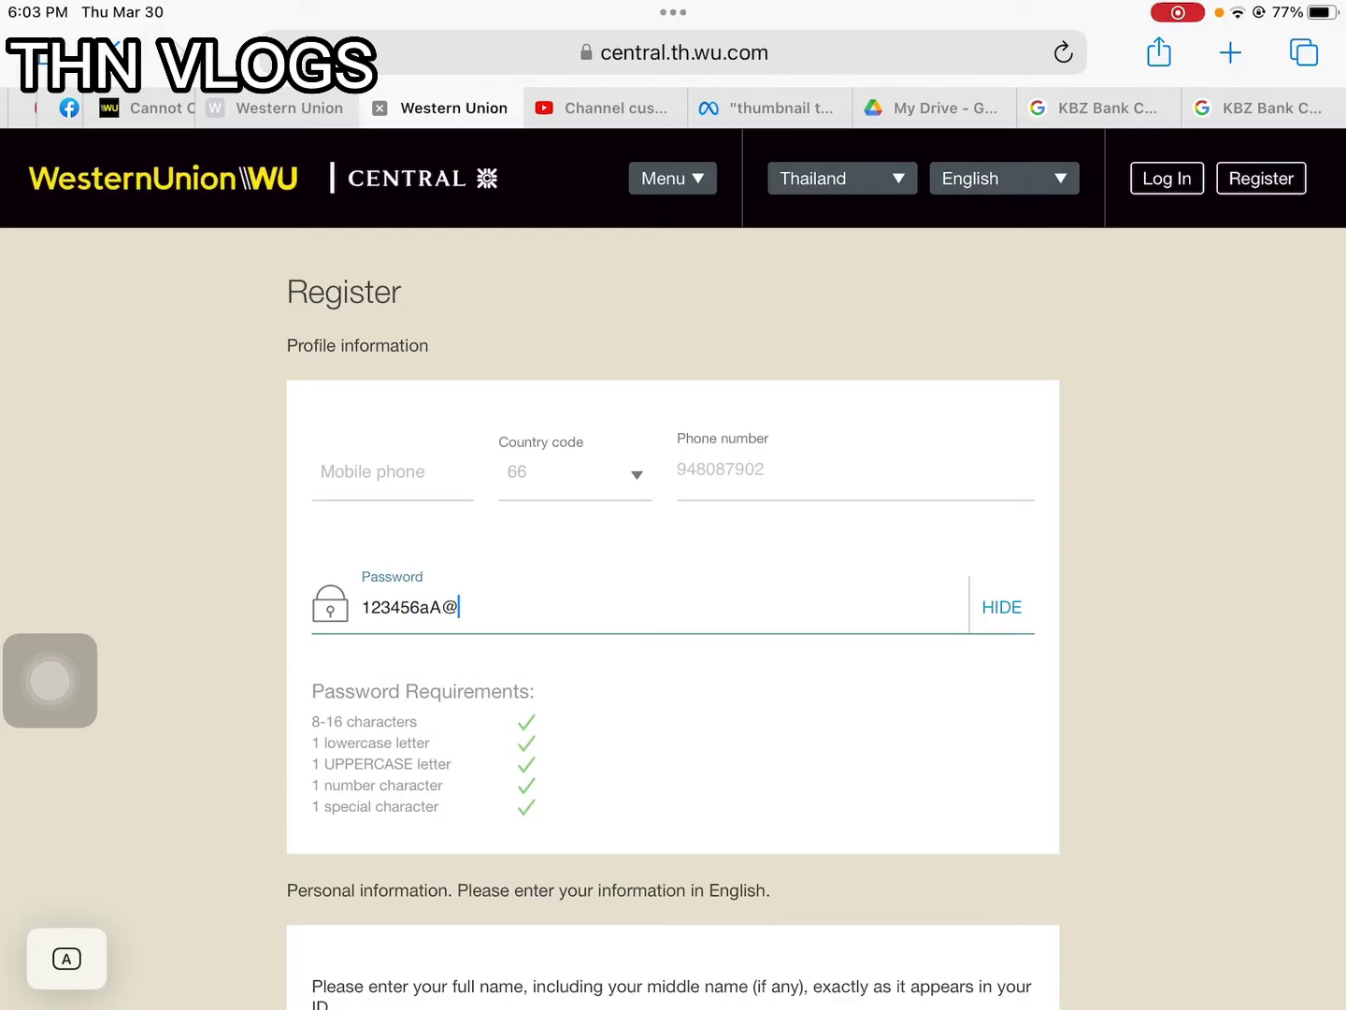
pyautogui.write('#')
pyautogui.press('BackSpace')
pyautogui.write('$')
pyautogui.press('BackSpace')
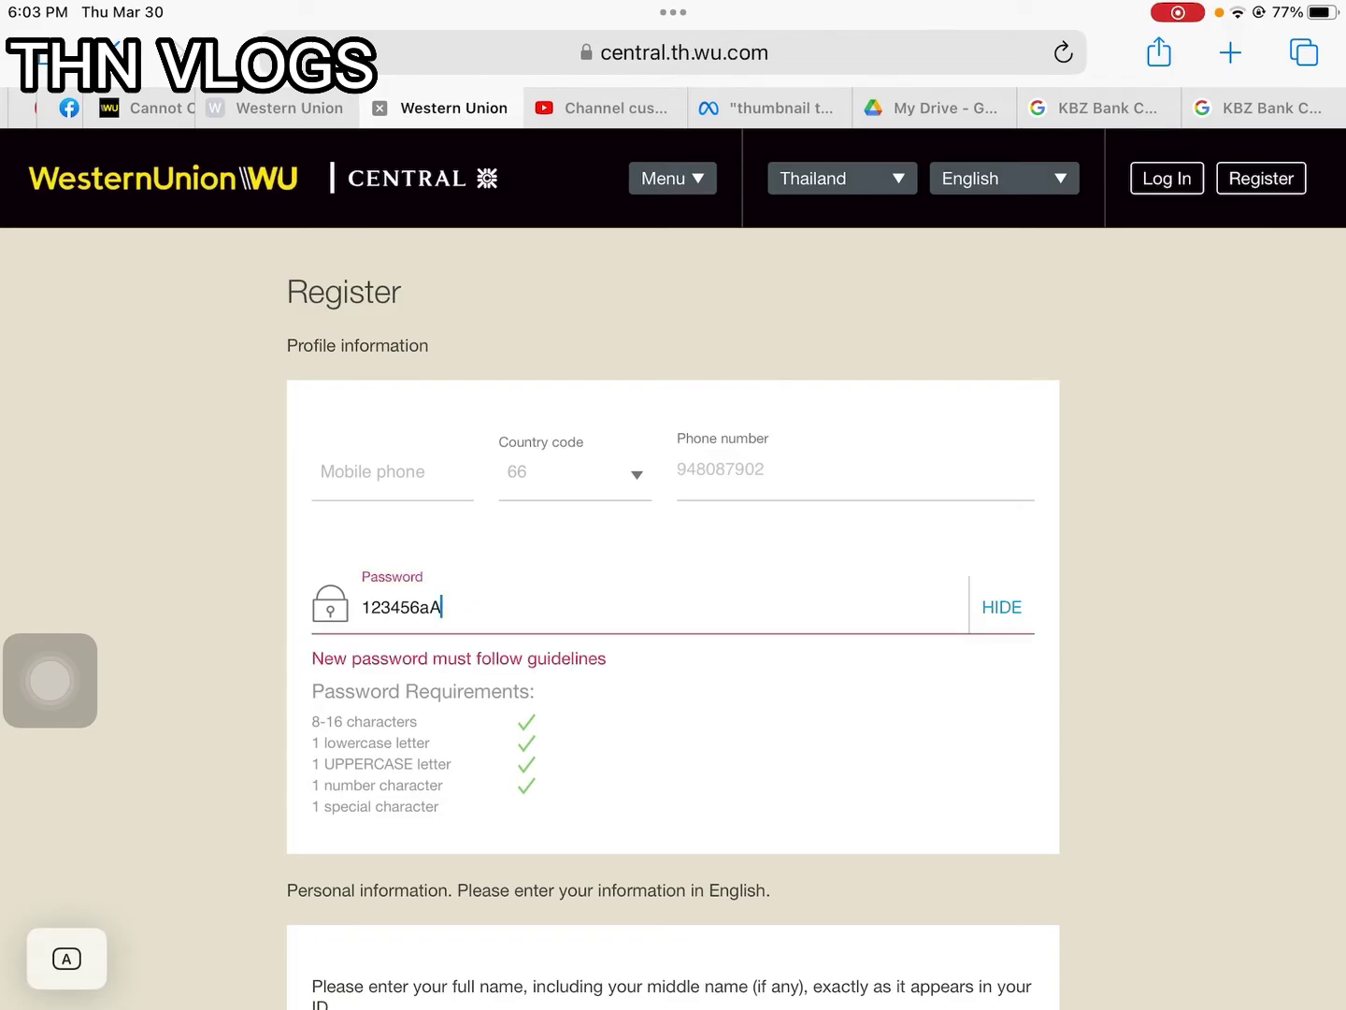
pyautogui.write('#')
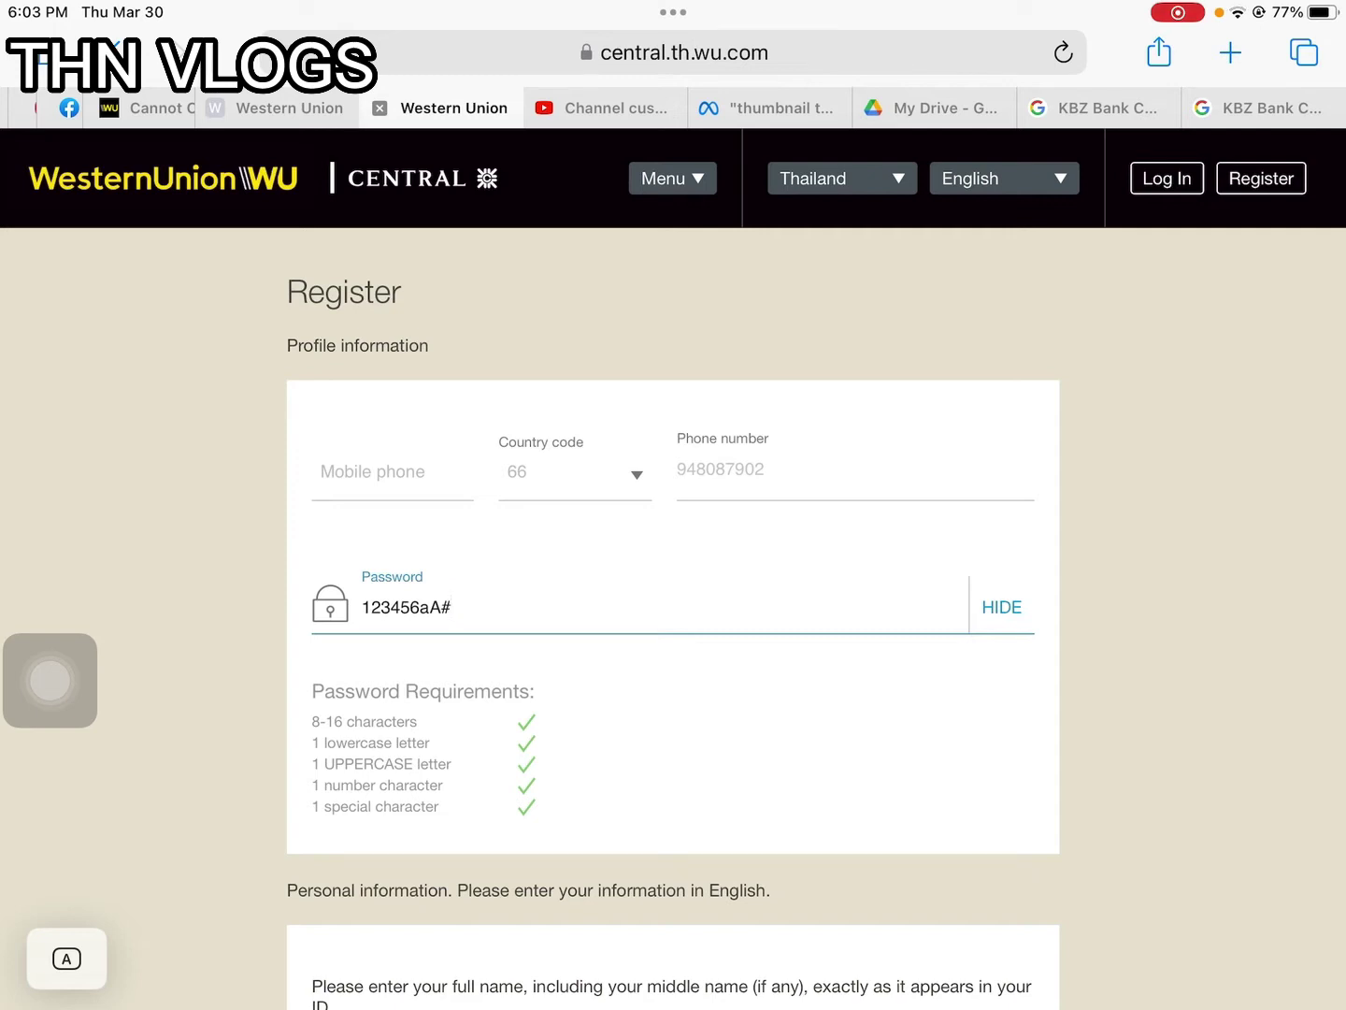
pyautogui.press('BackSpace')
pyautogui.press('BackSpace')
pyautogui.press('BackSpace')
pyautogui.press('BackSpace')
pyautogui.press('BackSpace')
pyautogui.press('BackSpace')
pyautogui.press('BackSpace')
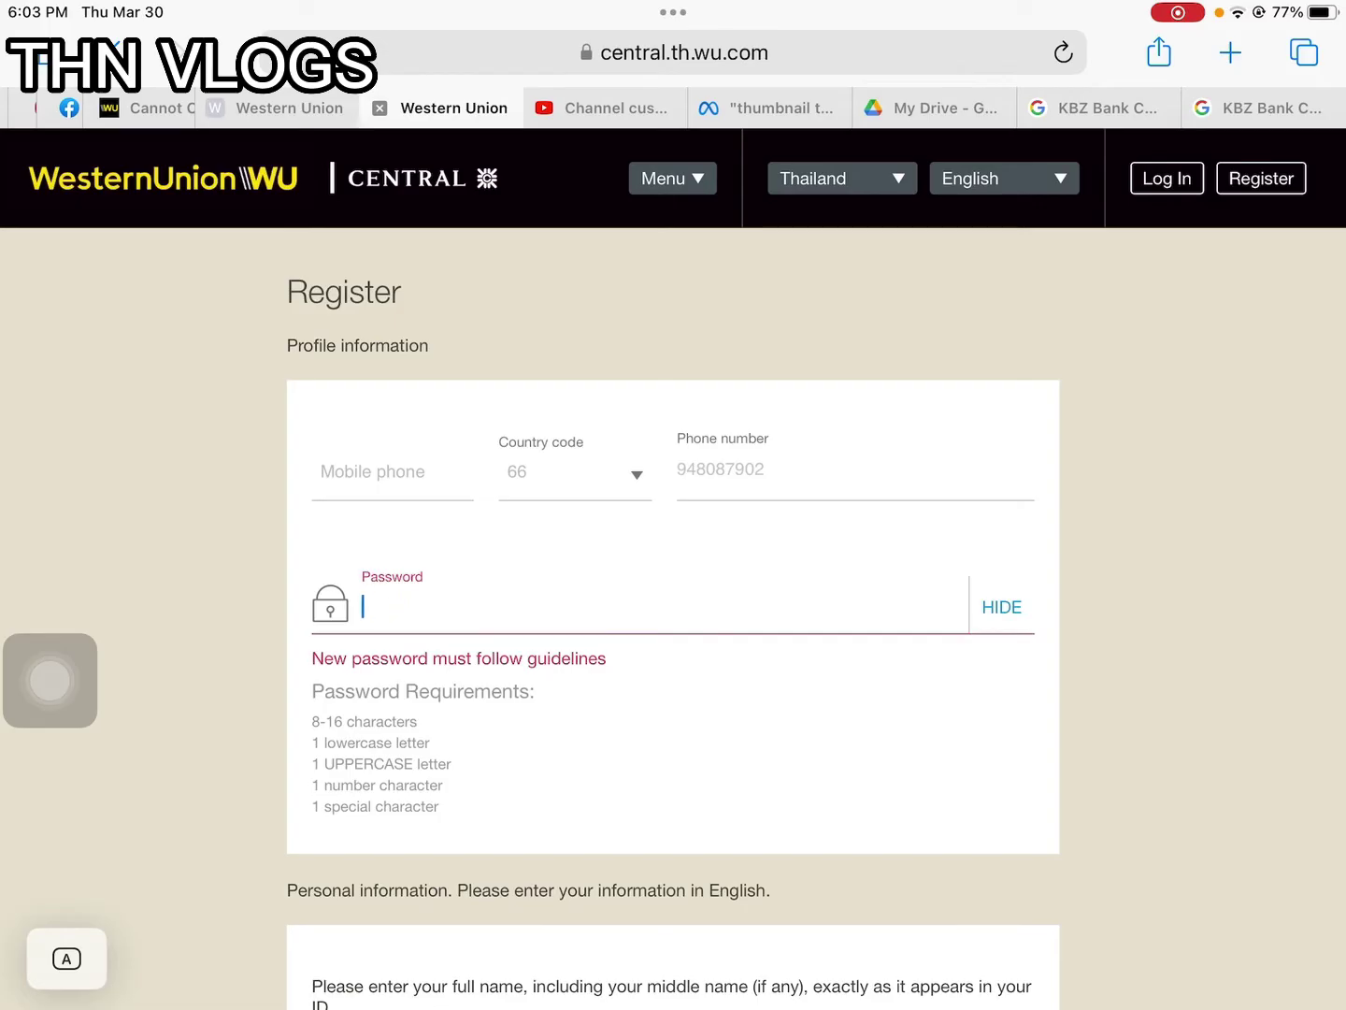
pyautogui.click(1002, 608)
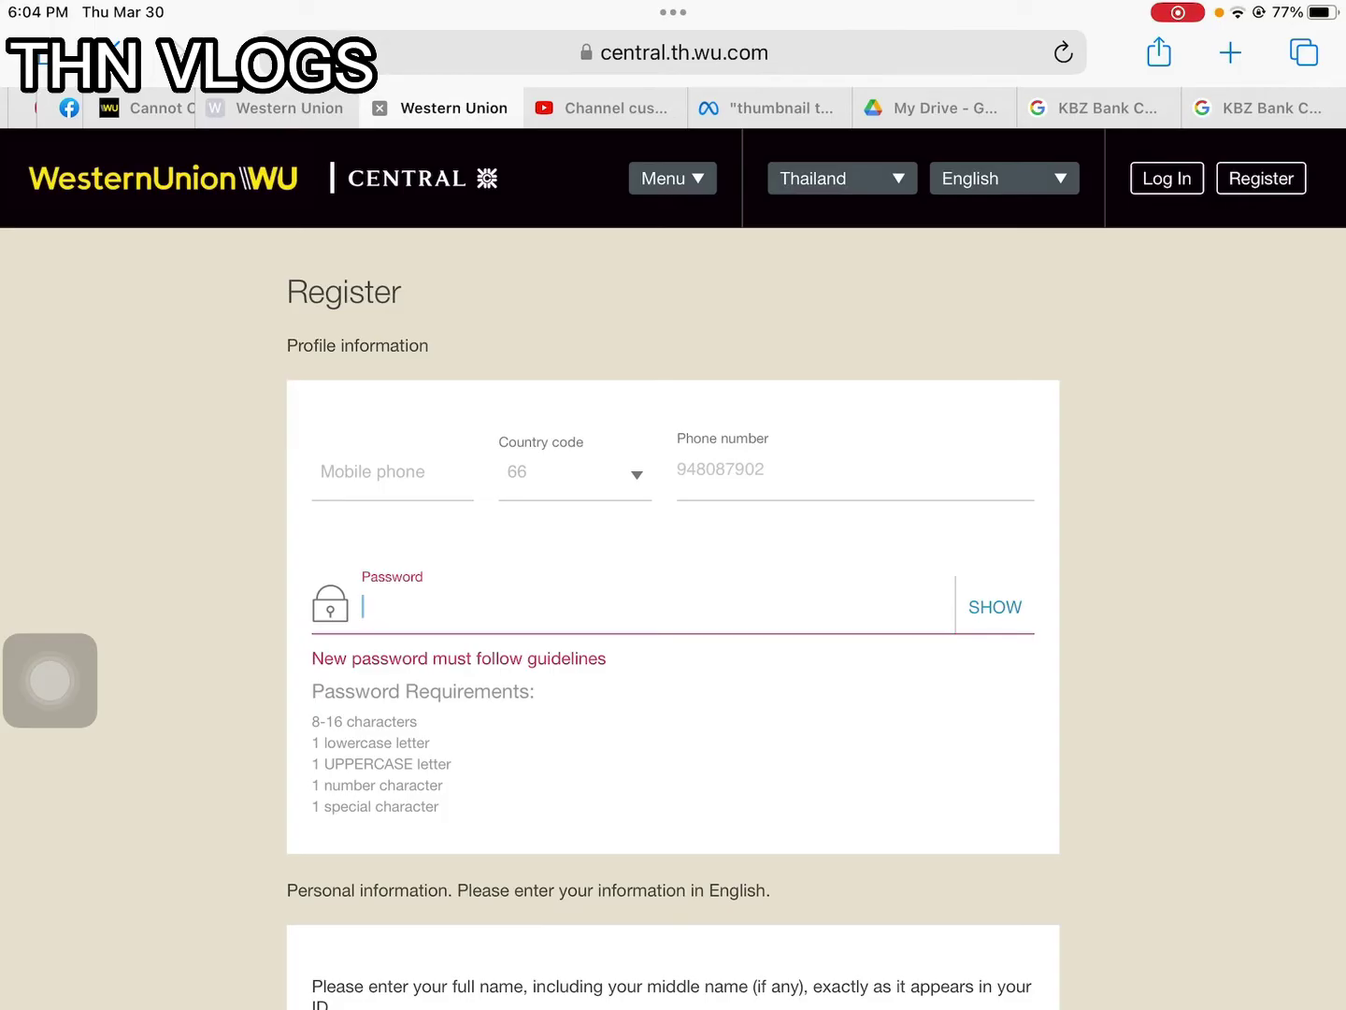
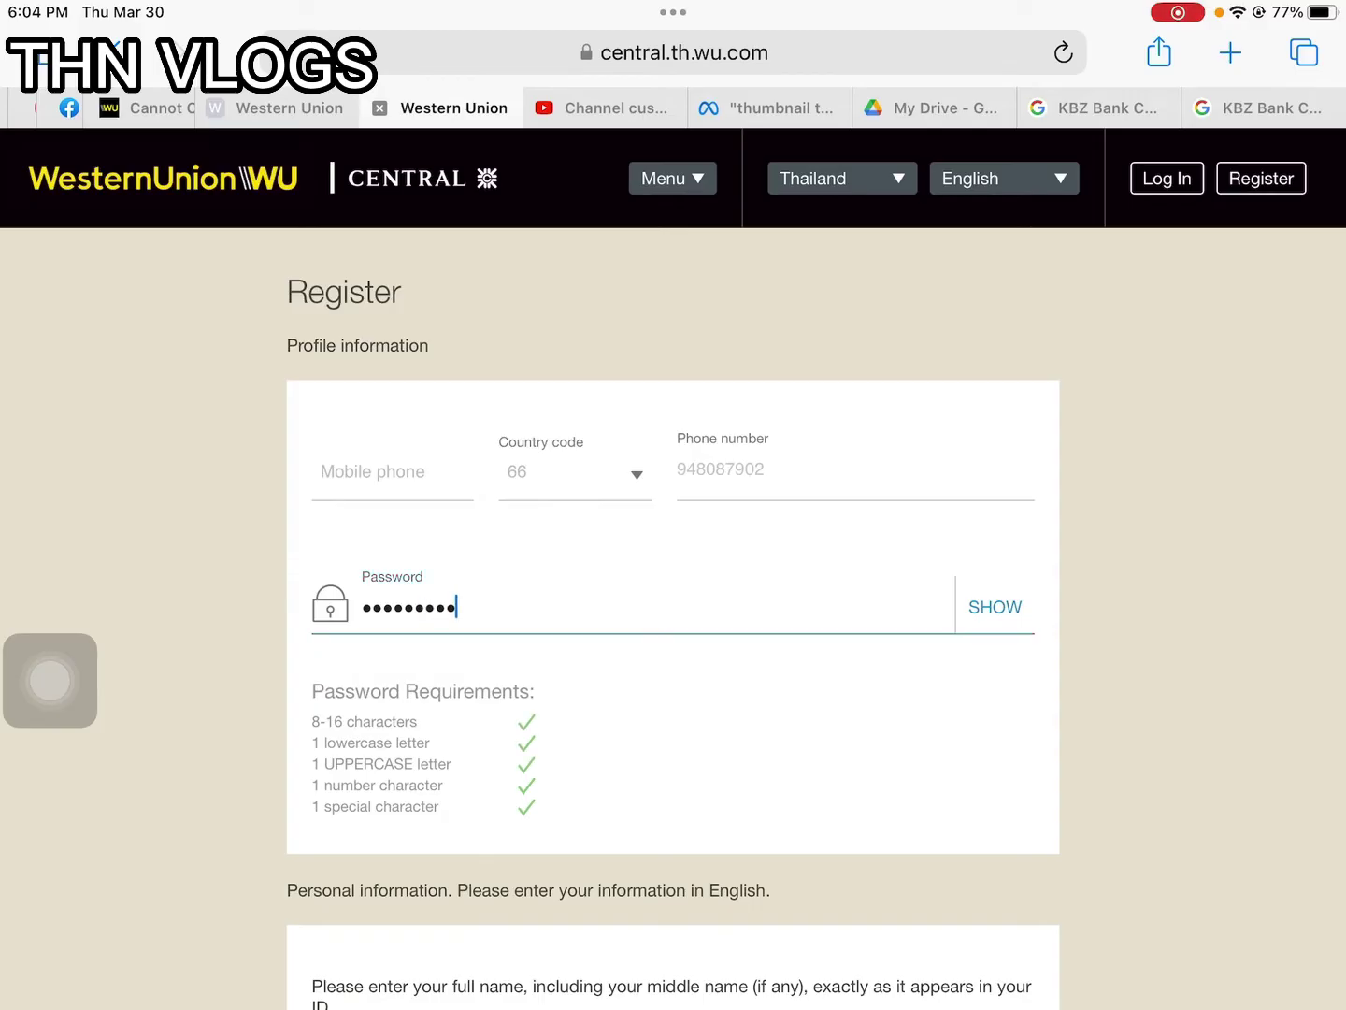
pyautogui.scroll(-2, 673, 505)
pyautogui.scroll(-3, 673, 505)
# Fill in the first name and last name fields of the profile form
pyautogui.click(473, 670)
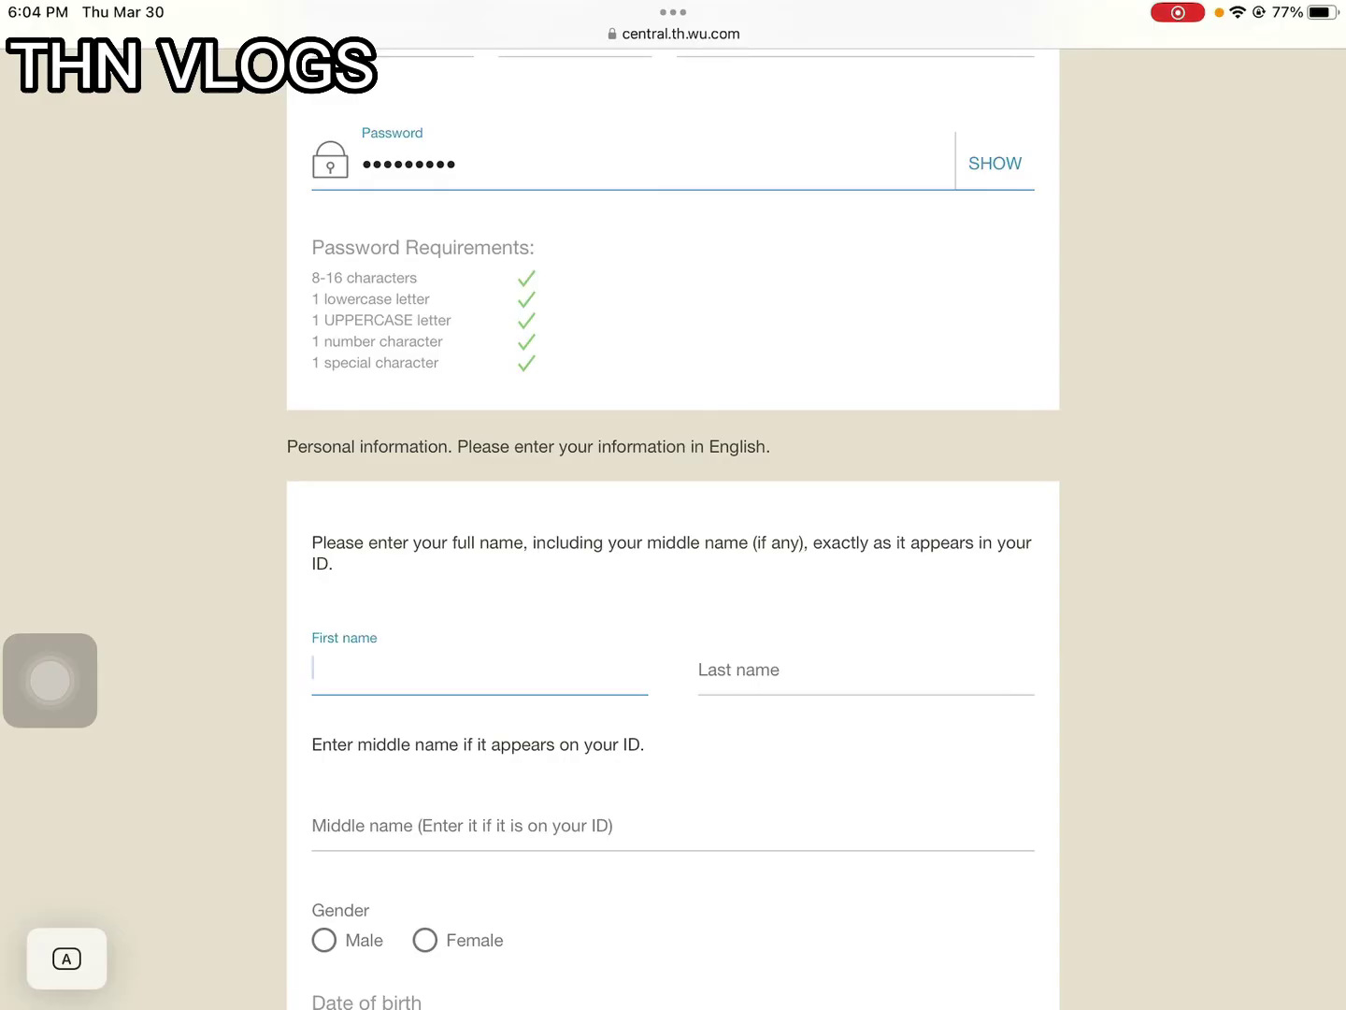
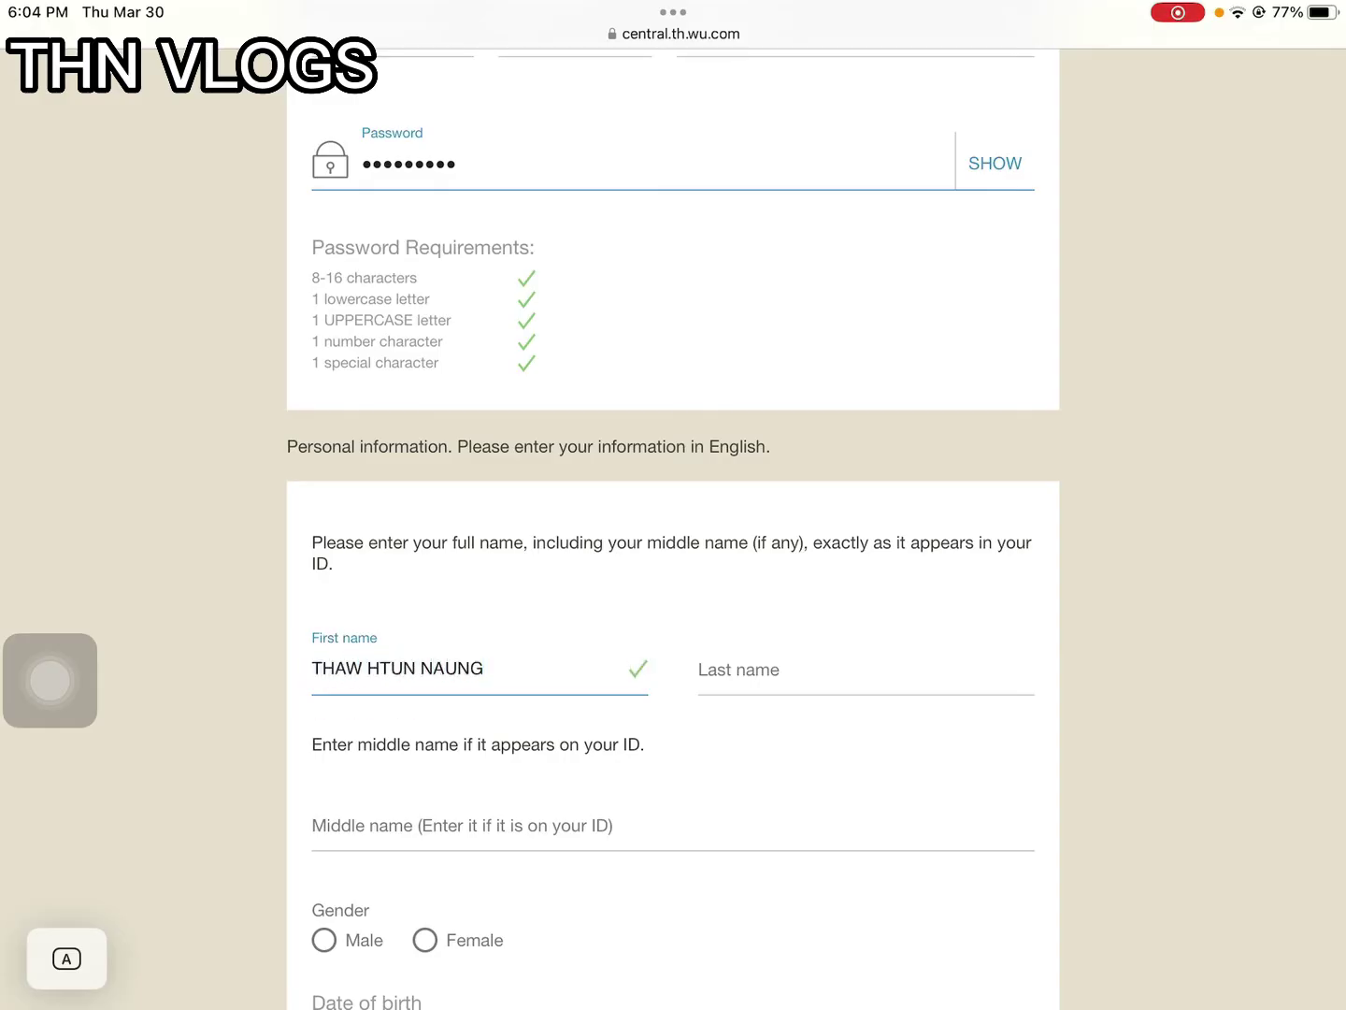
pyautogui.press('Tab')
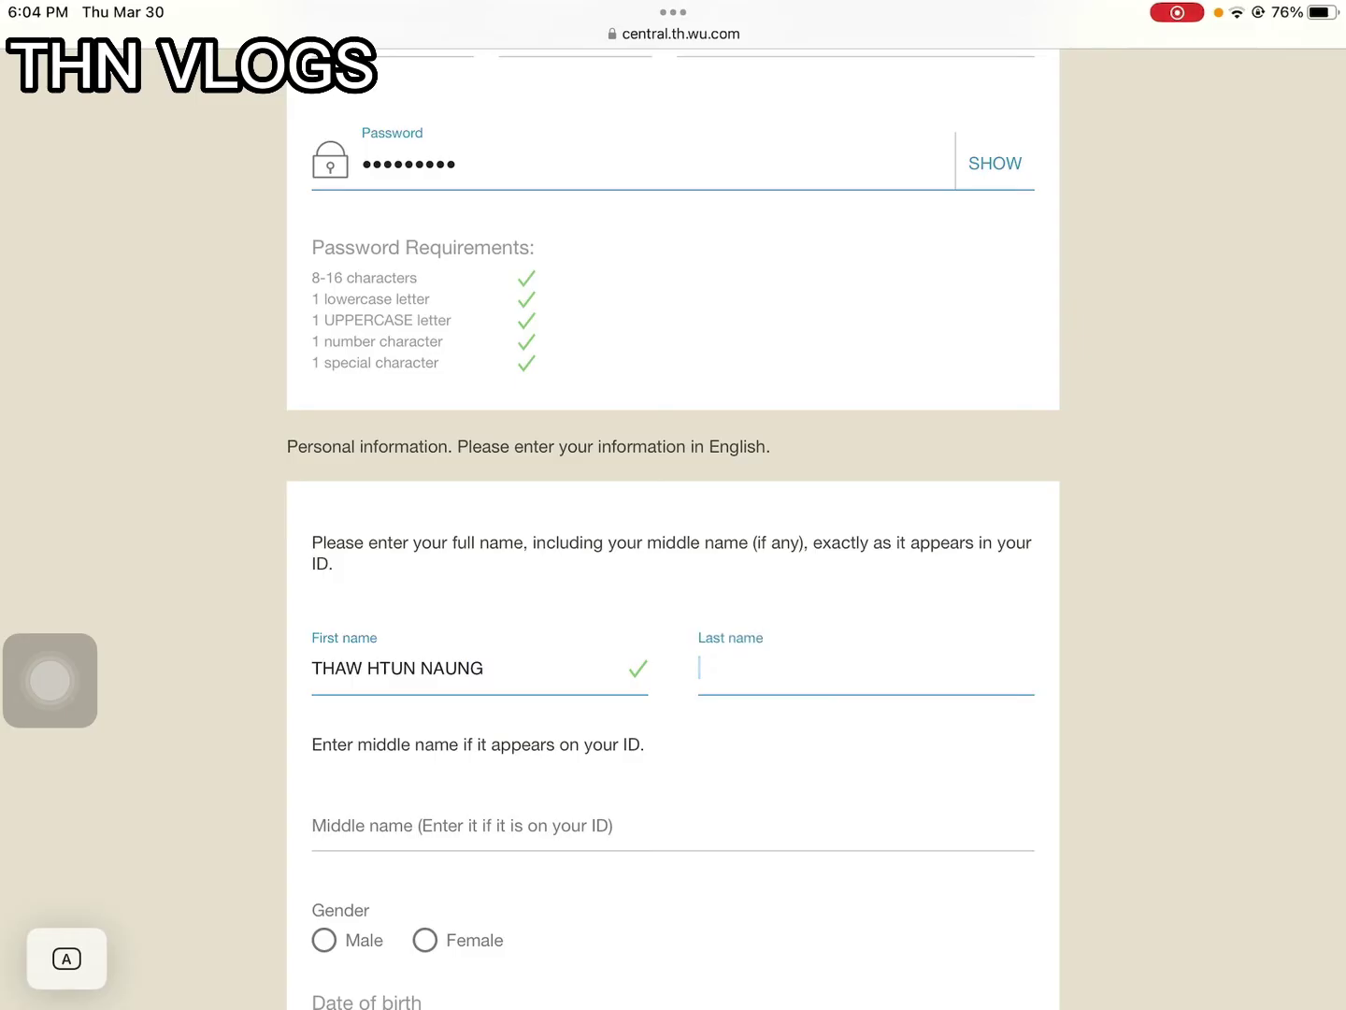
pyautogui.write('NO')
pyautogui.write('L')
pyautogui.write('AST')
pyautogui.write('NAME')
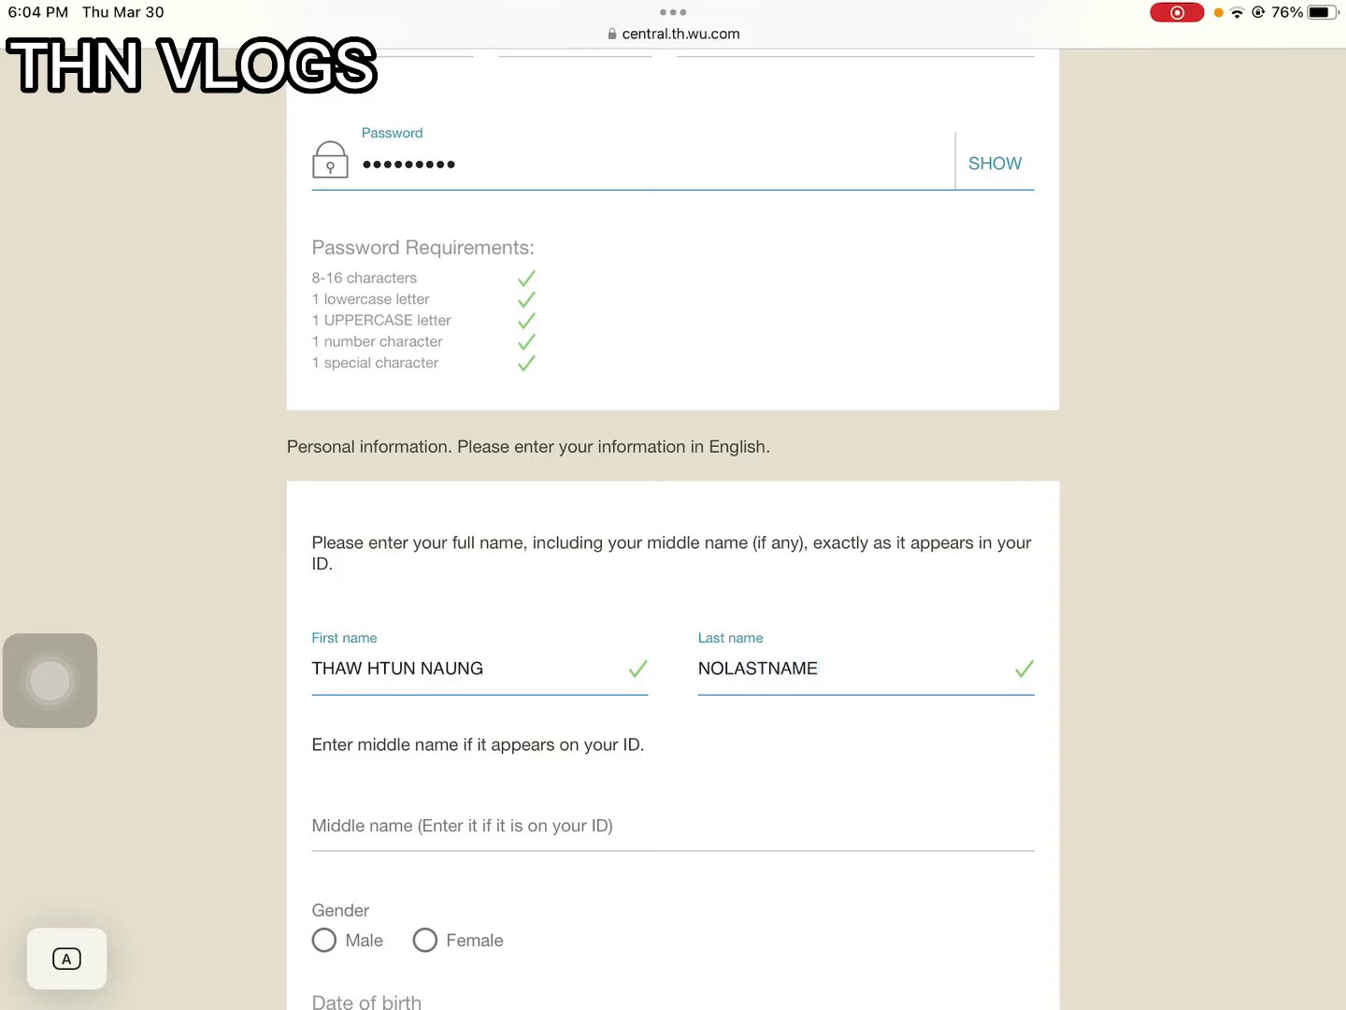
pyautogui.scroll(-2, 674, 526)
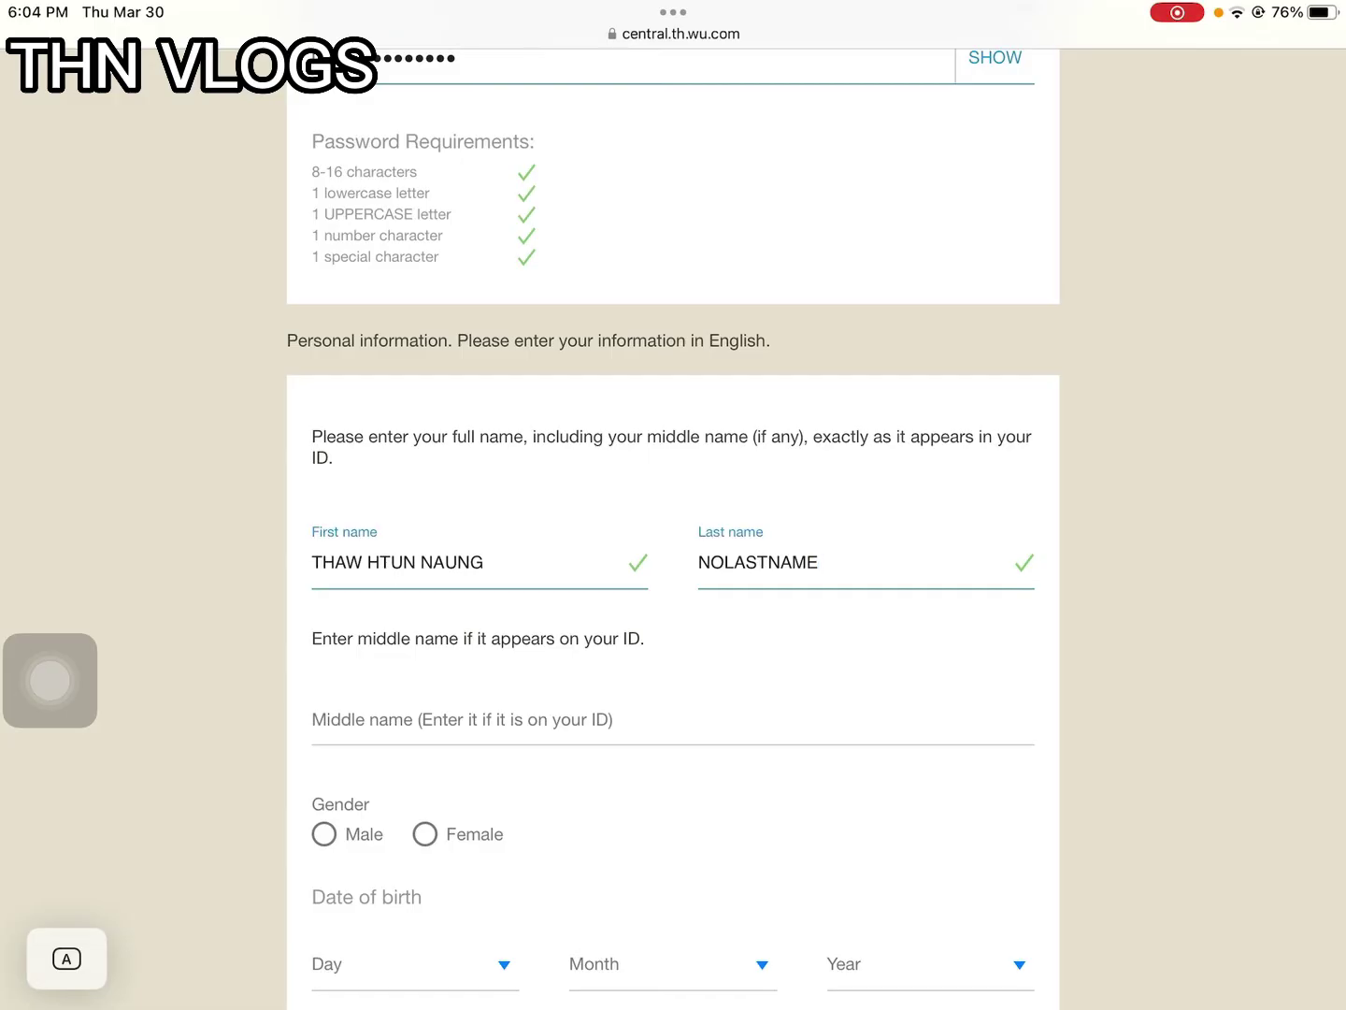
pyautogui.scroll(-3, 673, 526)
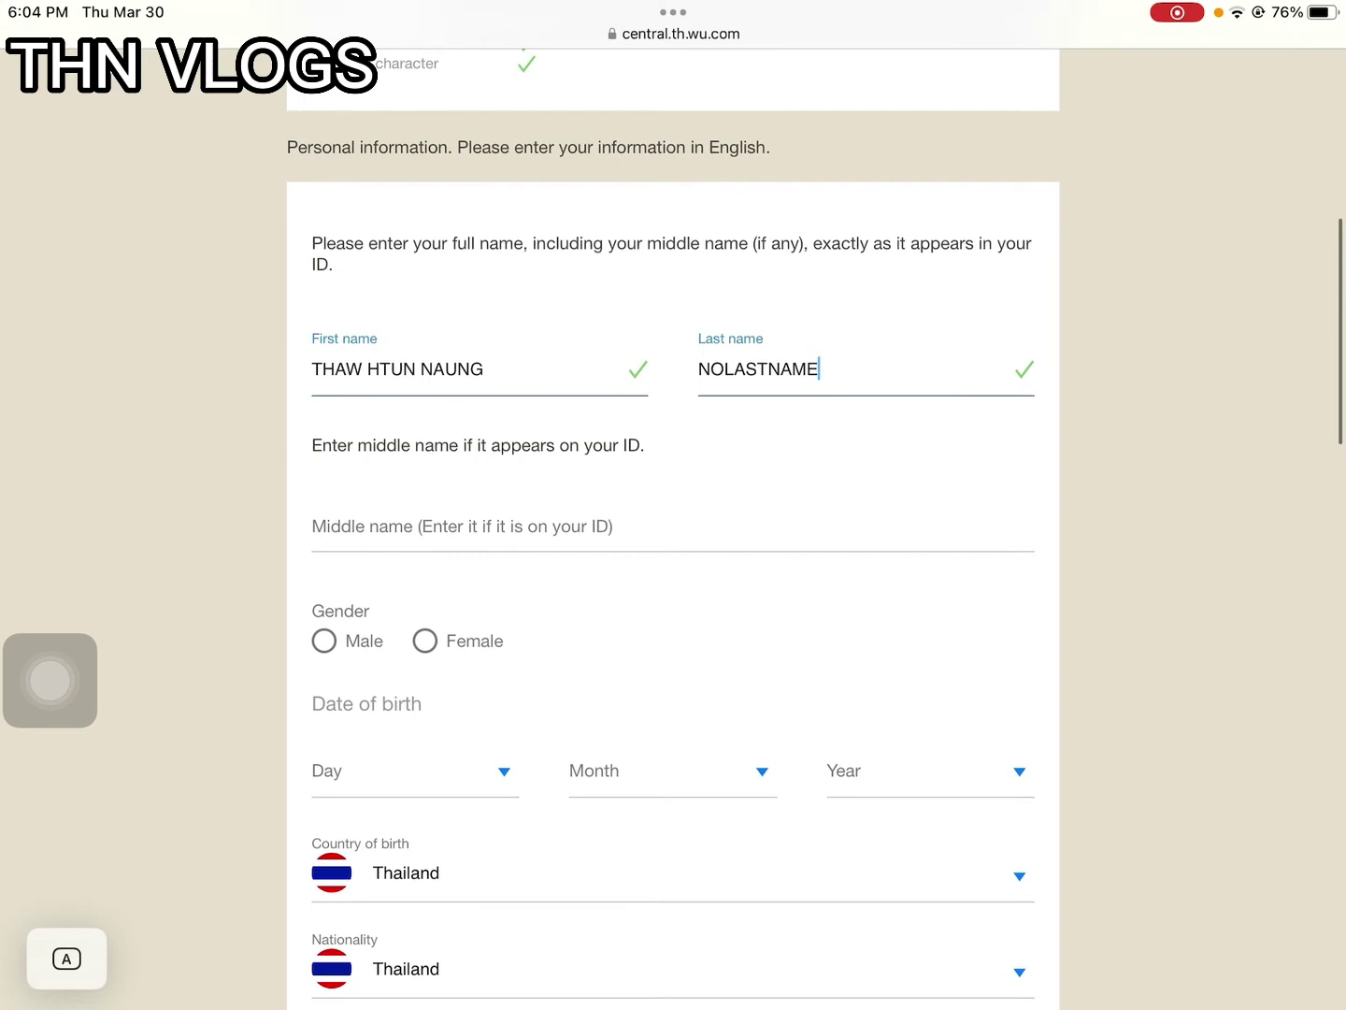
pyautogui.scroll(-2, 673, 526)
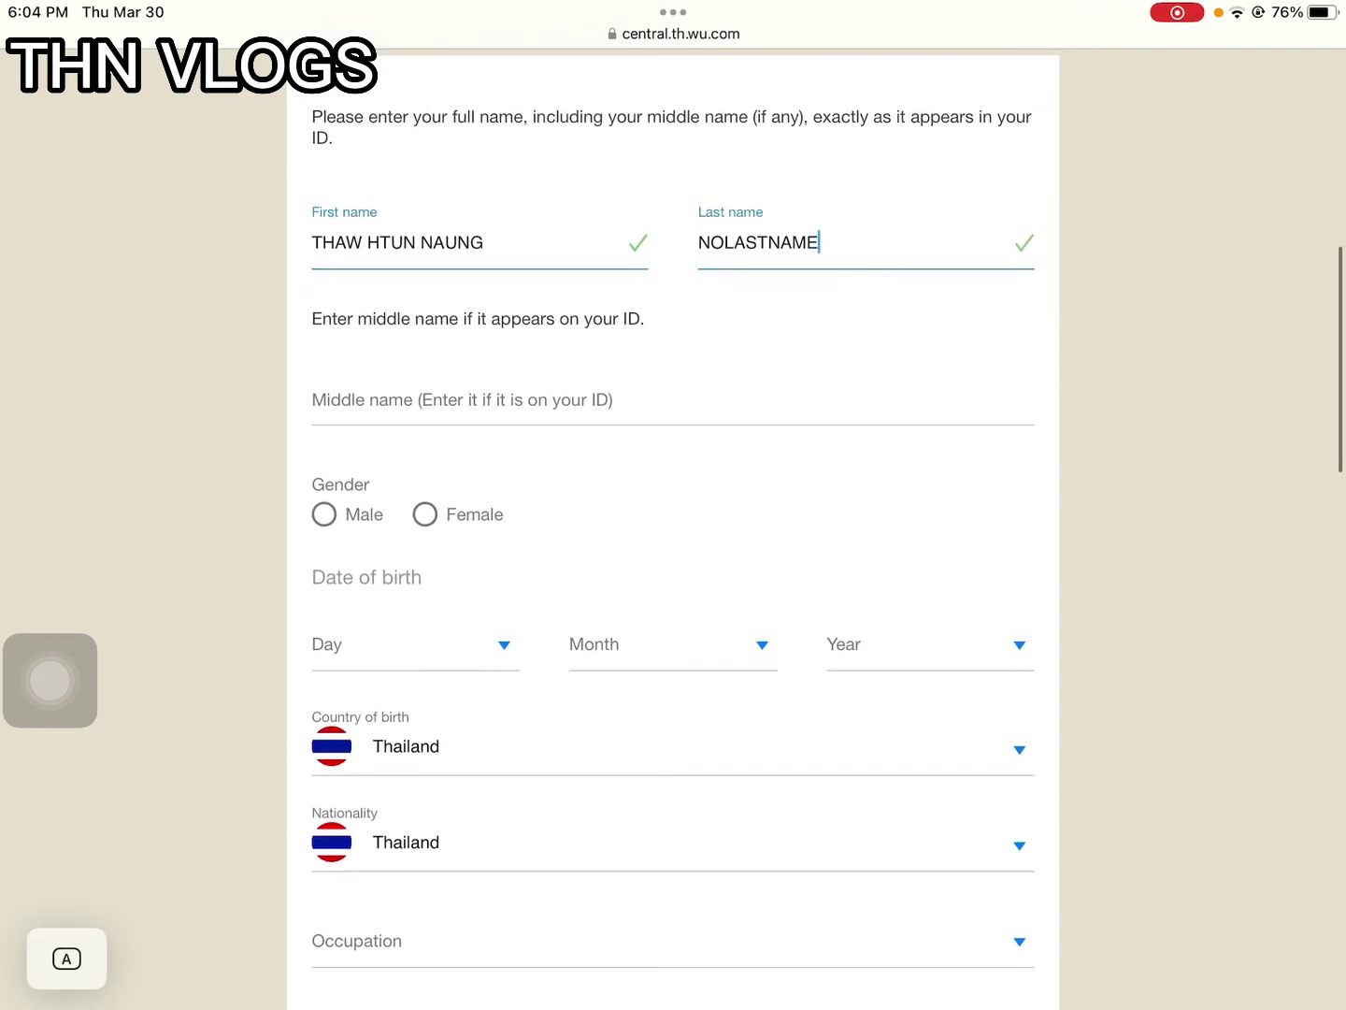
# Set gender to Male and choose the day of birth
pyautogui.click(323, 513)
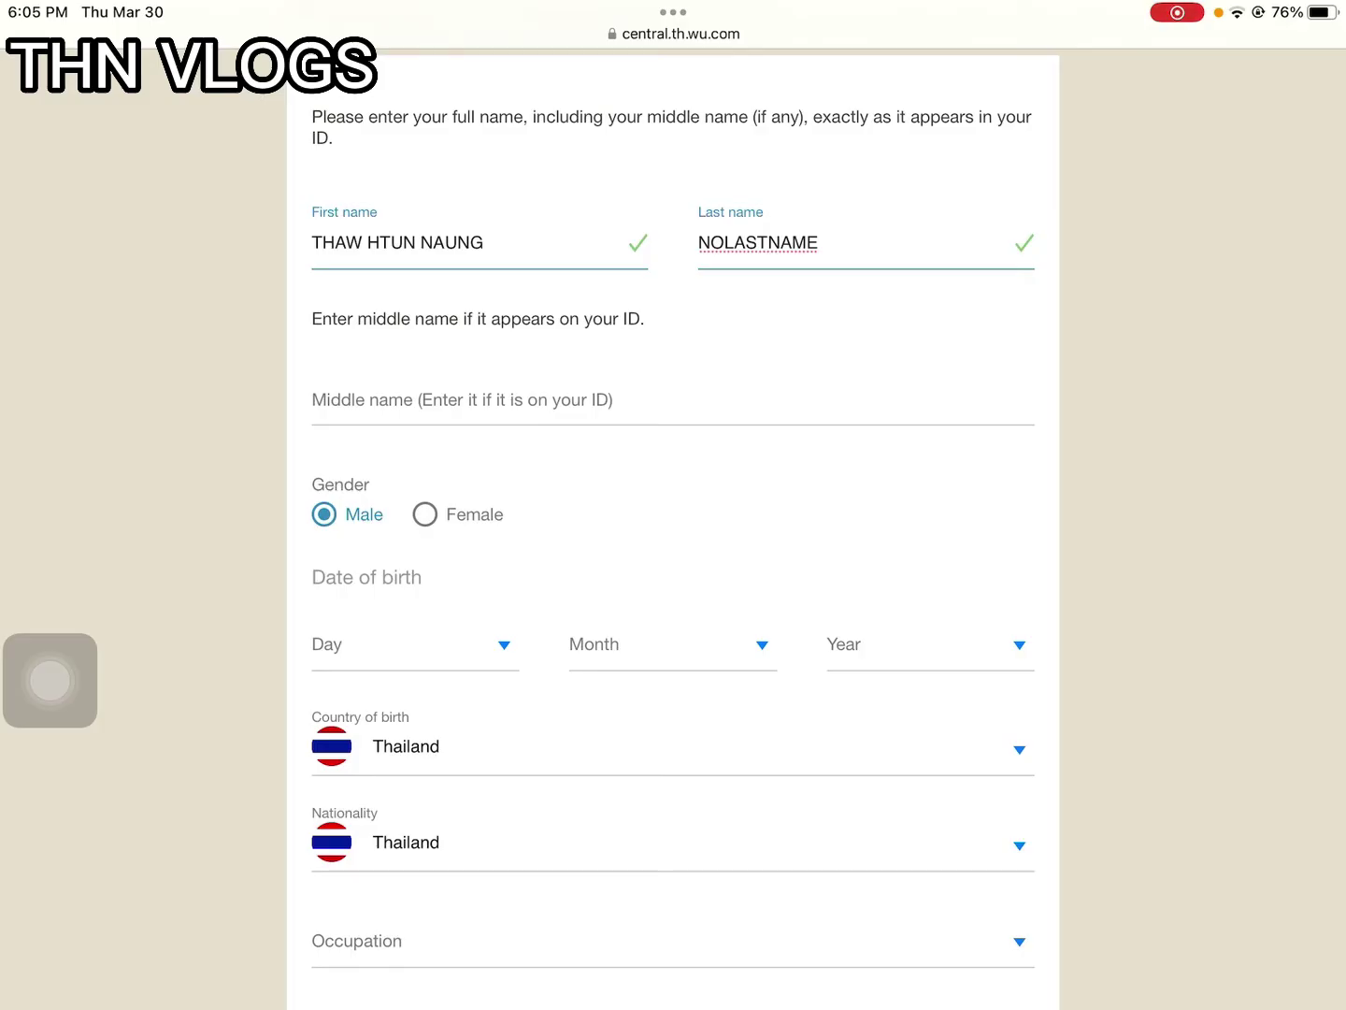
pyautogui.scroll(-1, 673, 526)
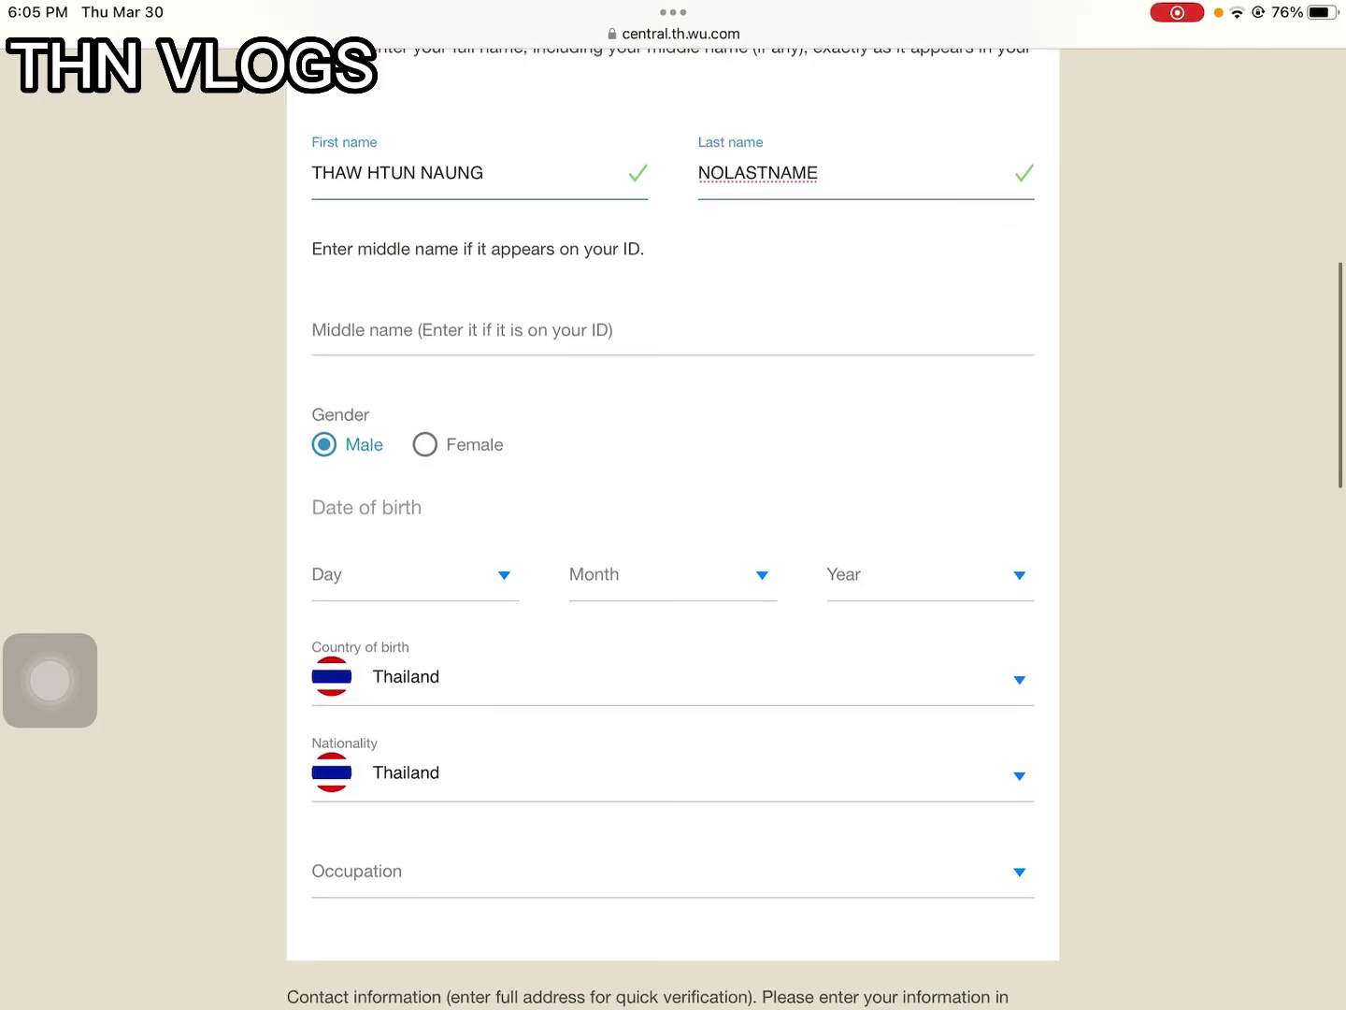
pyautogui.scroll(-2, 674, 526)
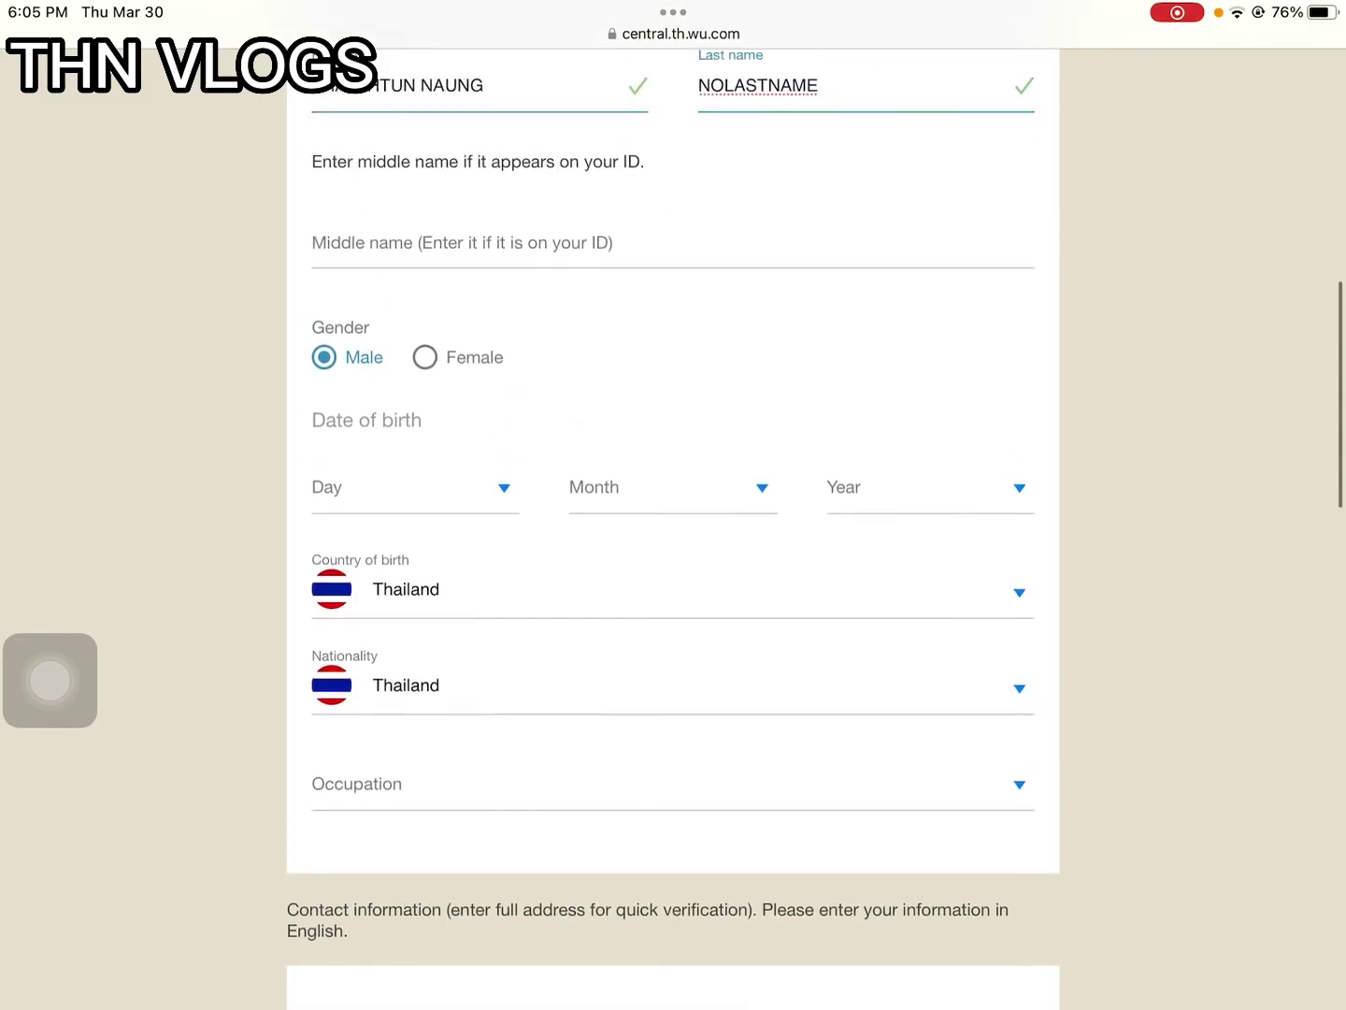
pyautogui.moveTo(49, 681)
pyautogui.mouseDown()
pyautogui.moveTo(367, 307)
pyautogui.moveTo(271, 331)
pyautogui.moveTo(159, 386)
pyautogui.moveTo(137, 490)
pyautogui.moveTo(50, 560)
pyautogui.mouseUp()
pyautogui.scroll(1, 674, 526)
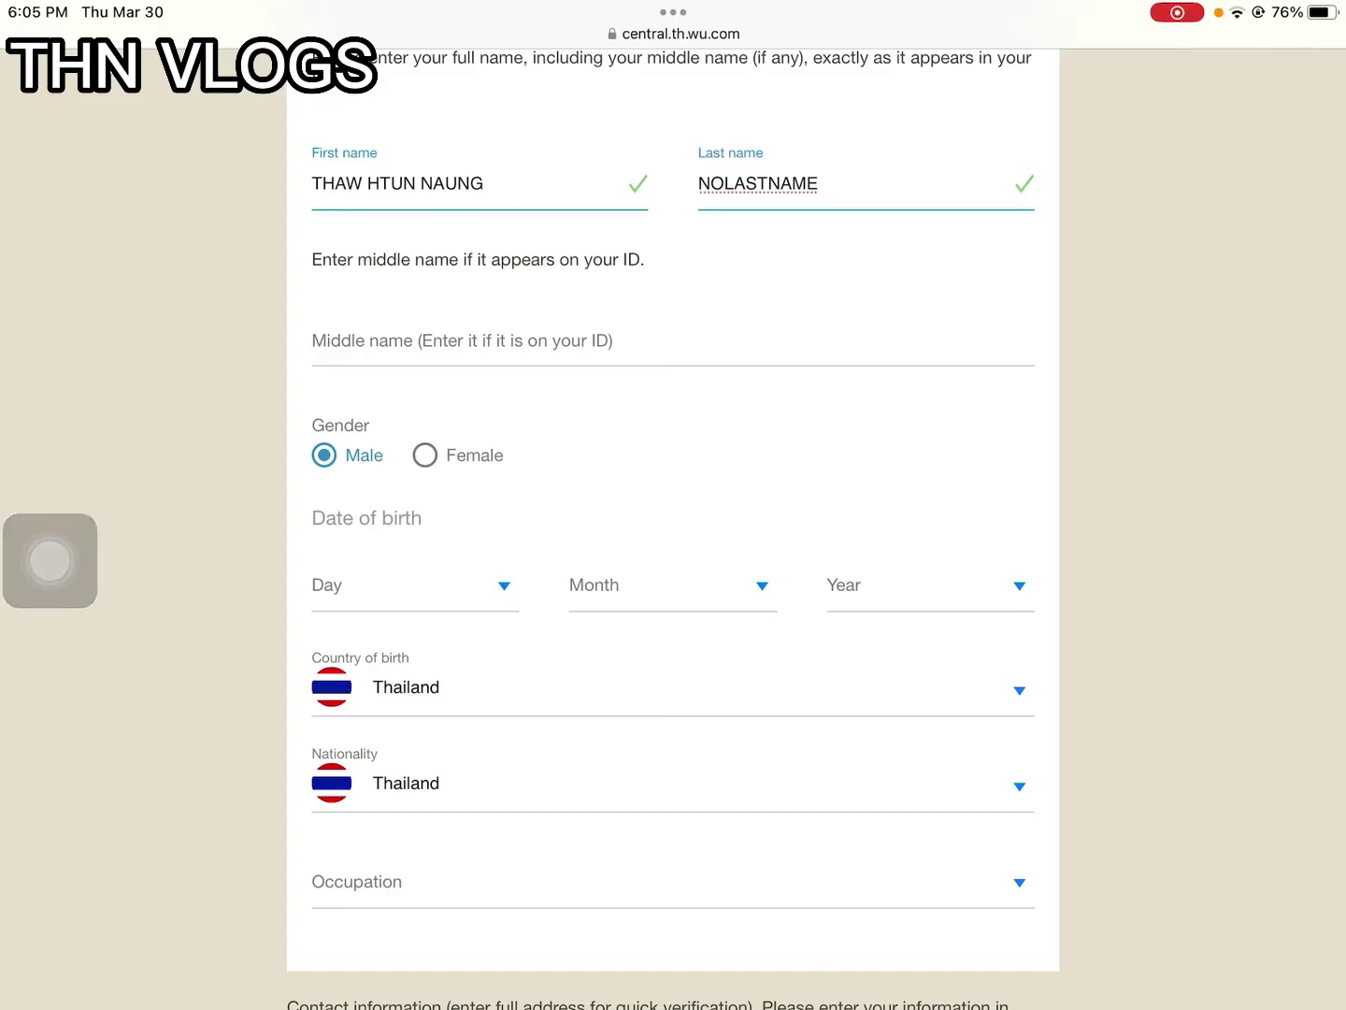
pyautogui.click(400, 585)
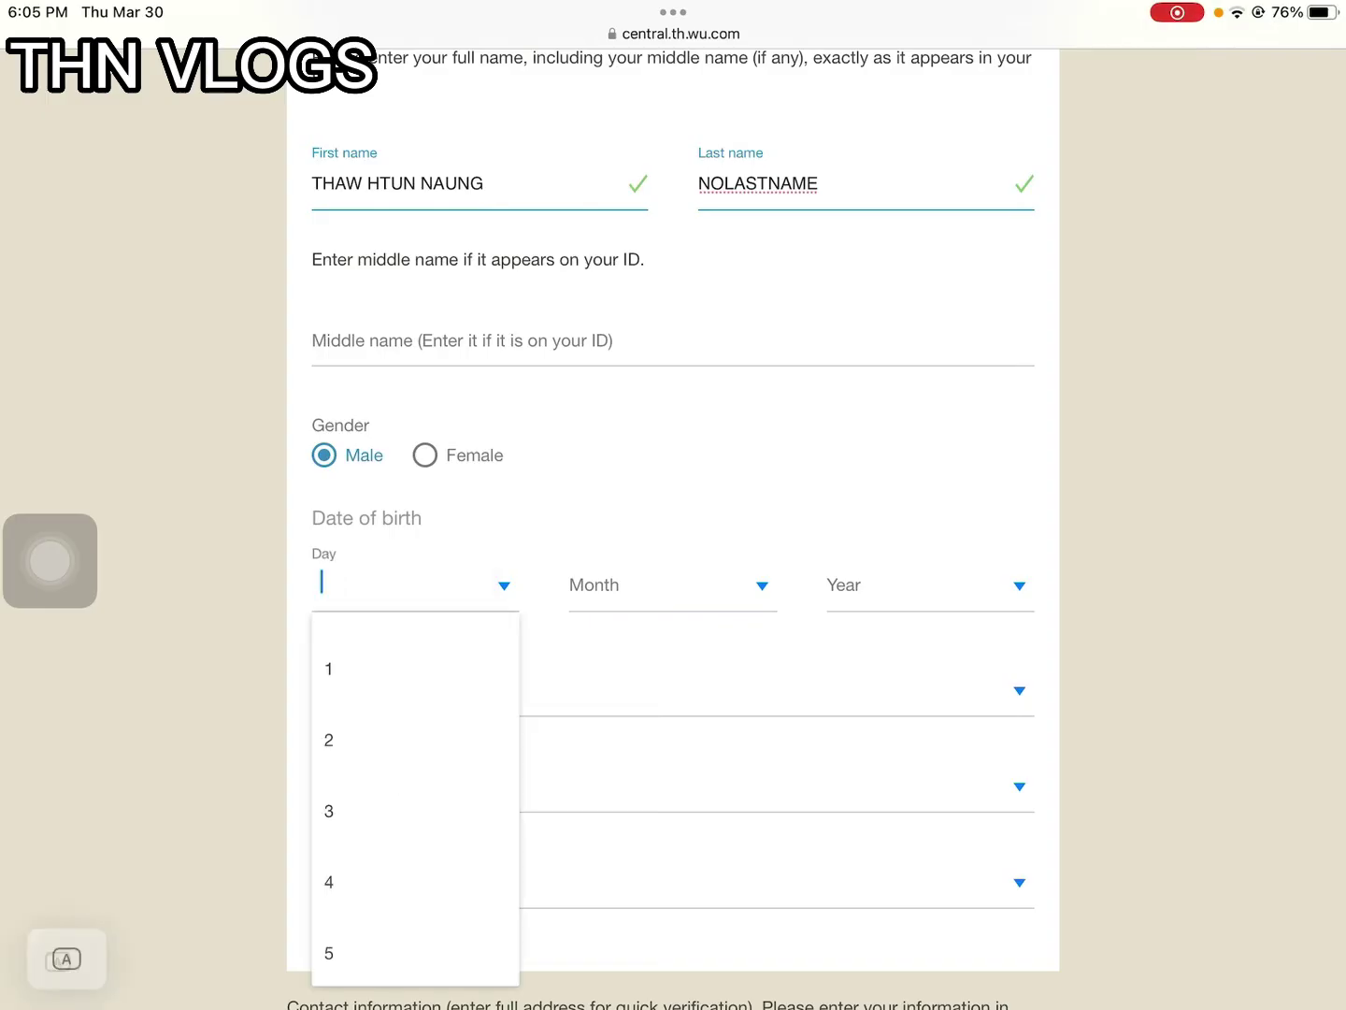
pyautogui.press('Down')
pyautogui.press('Down')
pyautogui.press('Down')
pyautogui.press('Down')
pyautogui.press('Down')
pyautogui.press('Down')
pyautogui.scroll(-5, 421, 799)
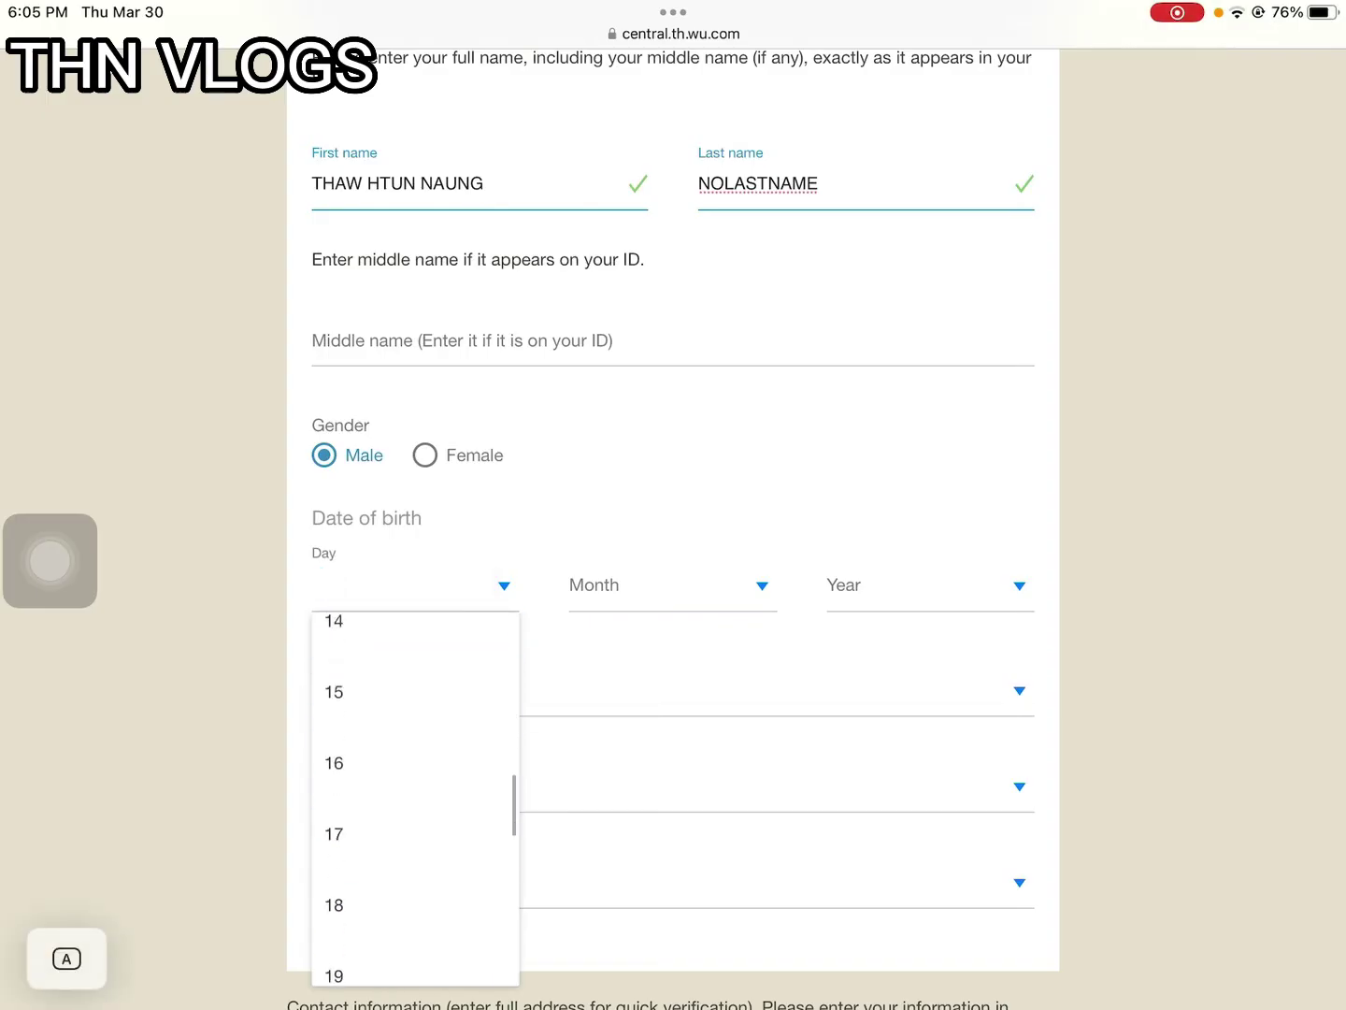
pyautogui.scroll(-2, 420, 800)
pyautogui.scroll(-5, 421, 800)
pyautogui.scroll(-2, 420, 800)
pyautogui.scroll(2, 421, 820)
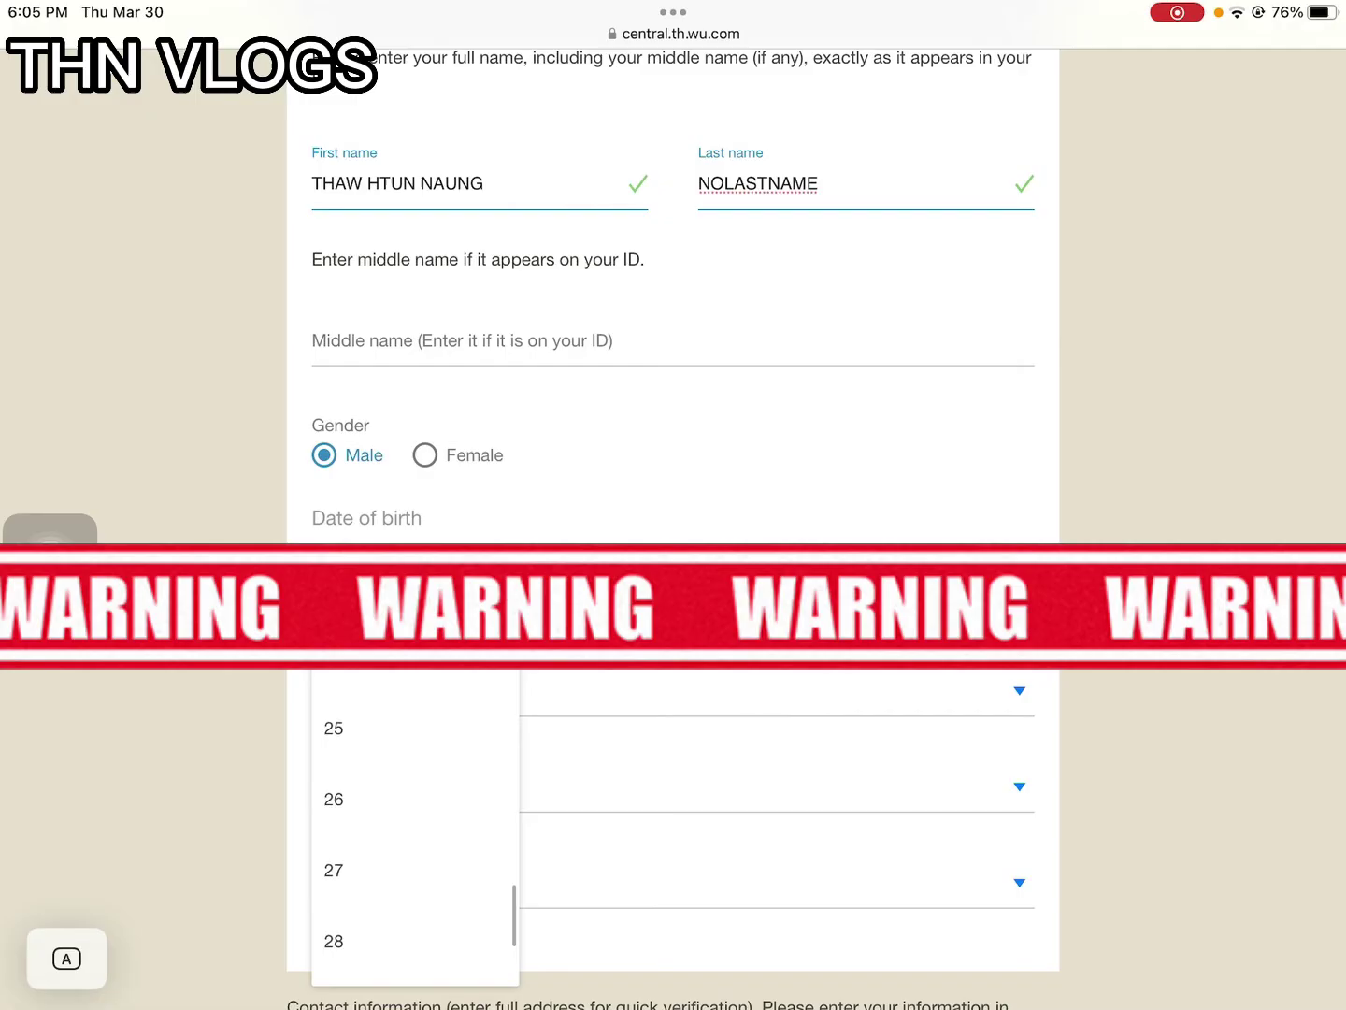
pyautogui.scroll(1, 421, 821)
# Choose the birth month and year, moving on to country of birth
pyautogui.press('Tab')
pyautogui.scroll(-4, 673, 831)
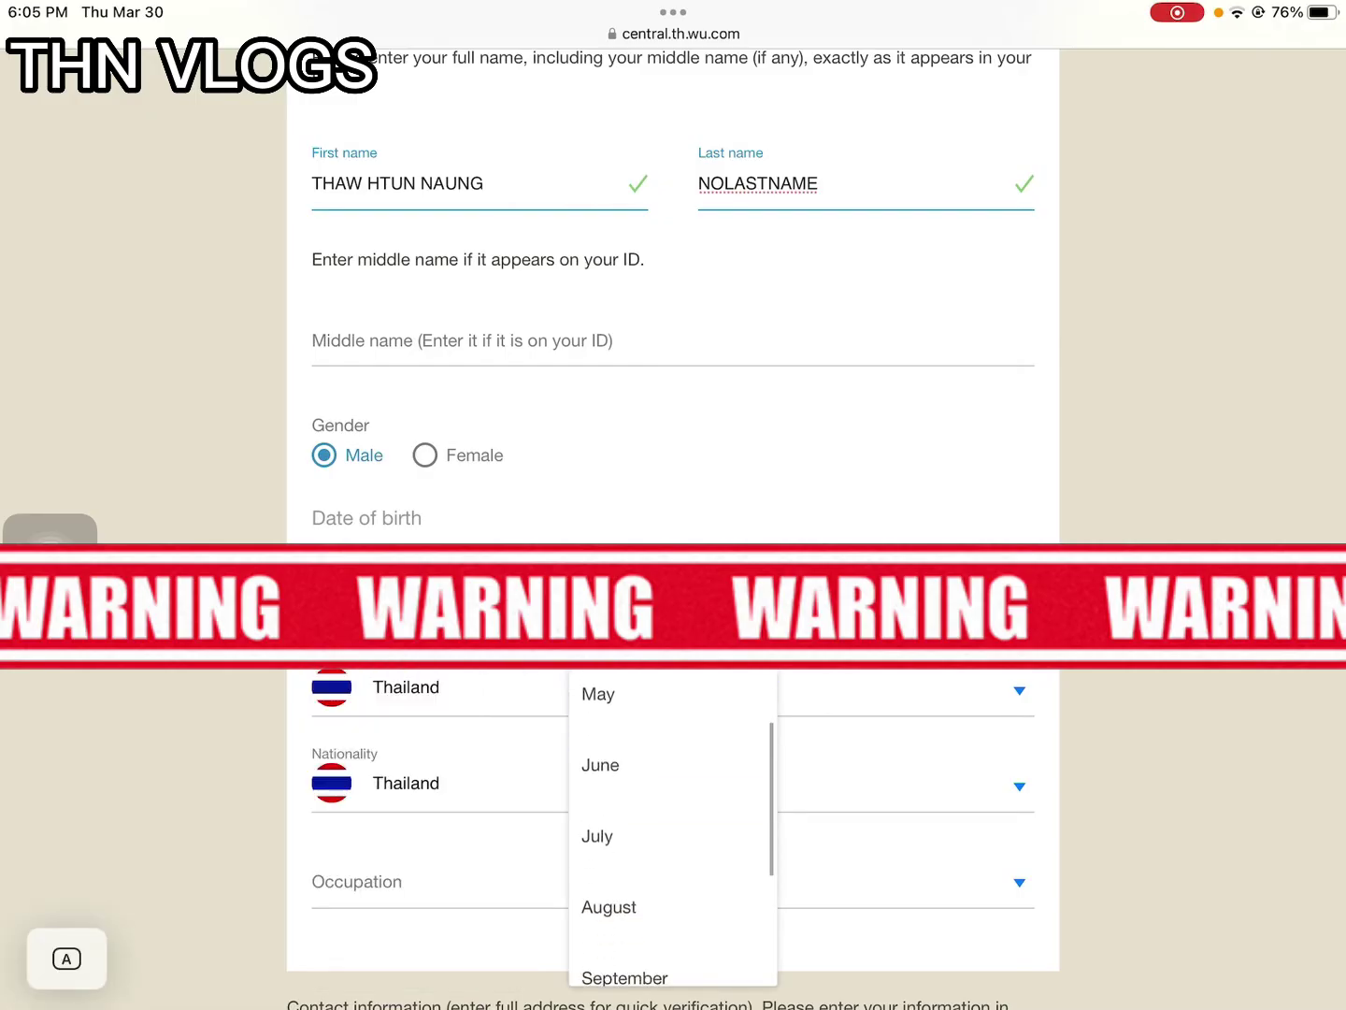
pyautogui.scroll(-3, 674, 831)
pyautogui.press('Return')
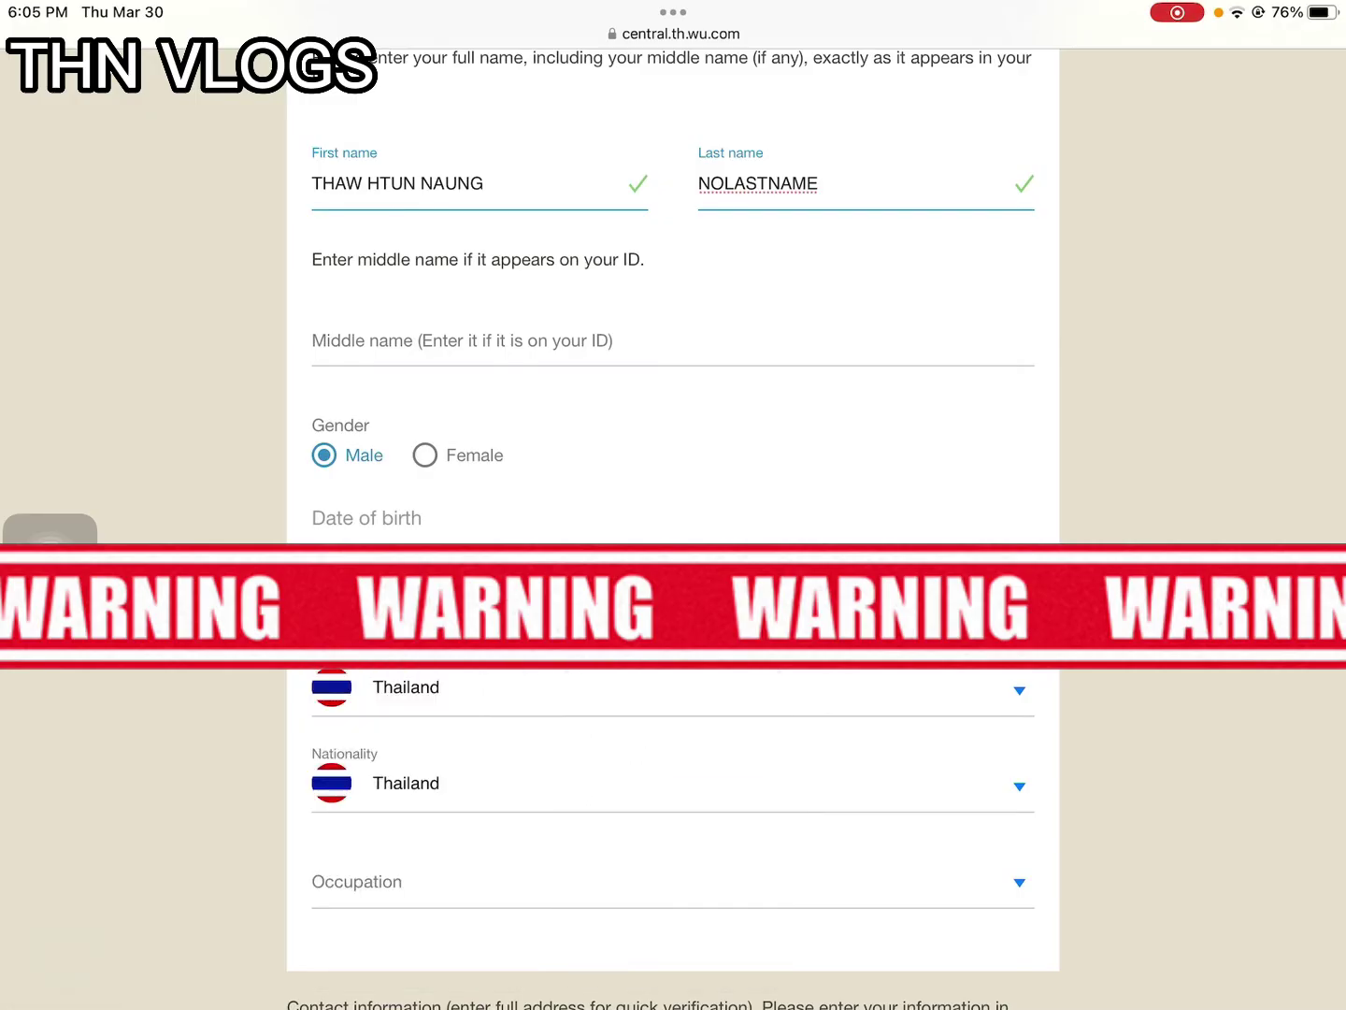
pyautogui.press('Tab')
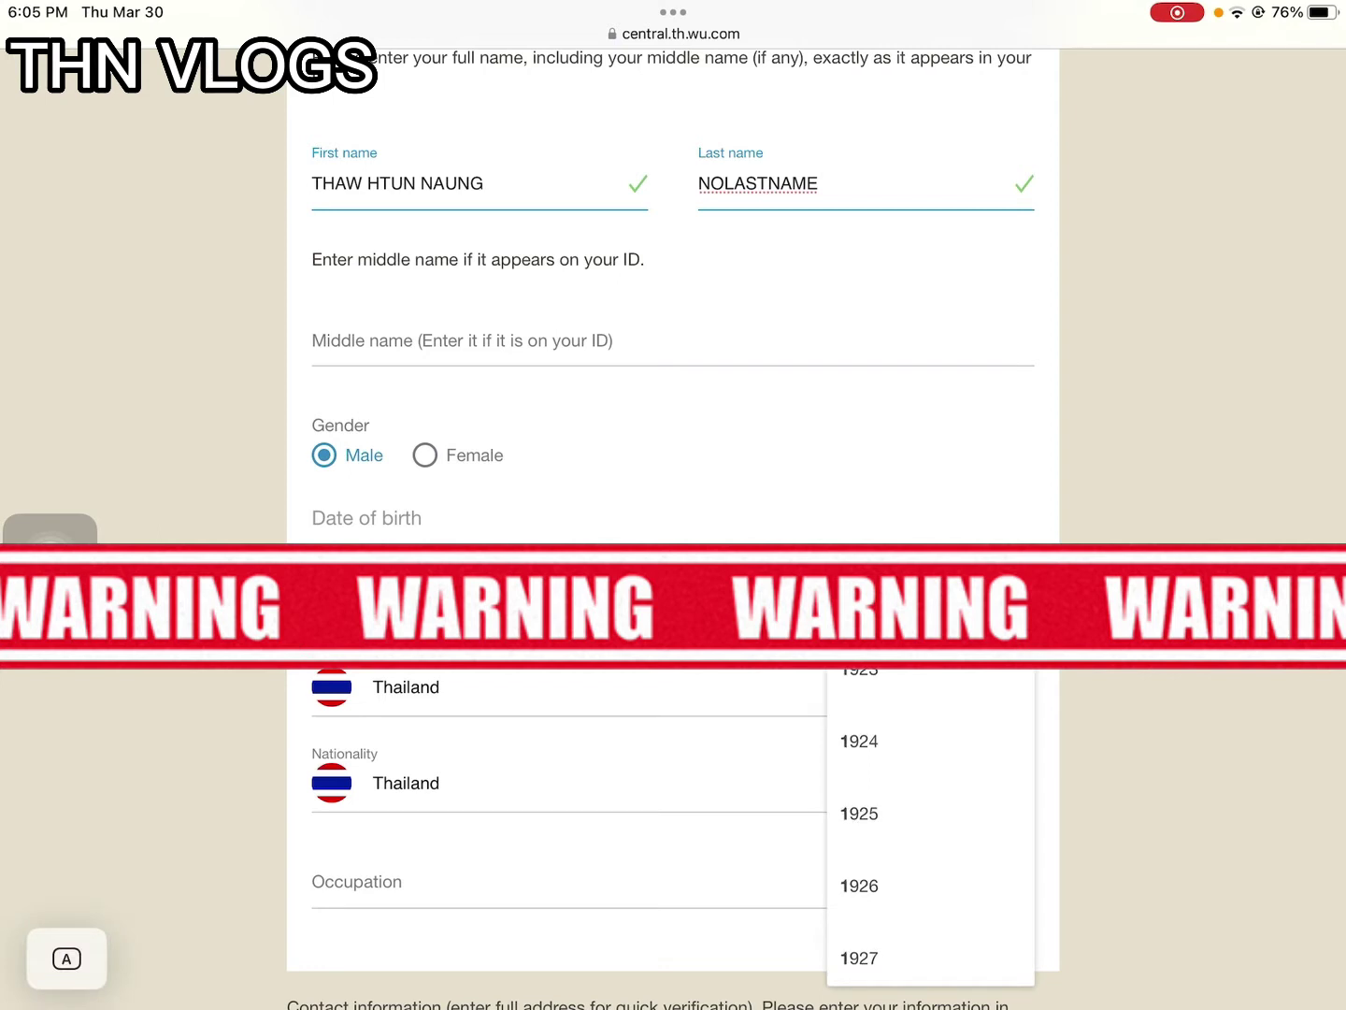
pyautogui.scroll(-10, 931, 821)
pyautogui.press('Return')
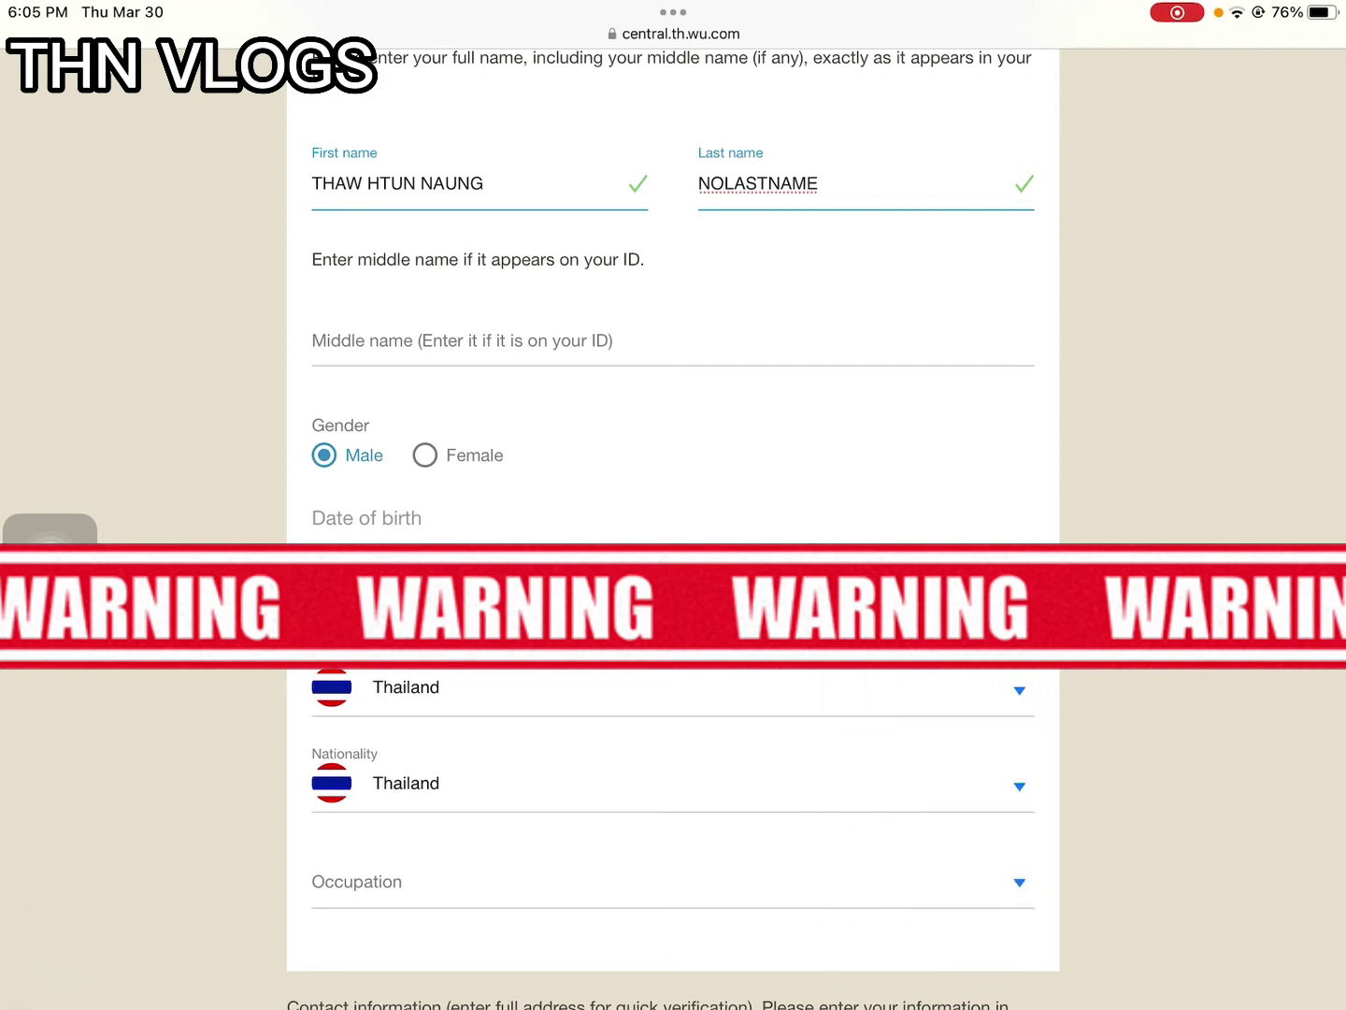
pyautogui.scroll(-2, 673, 631)
pyautogui.press('Tab')
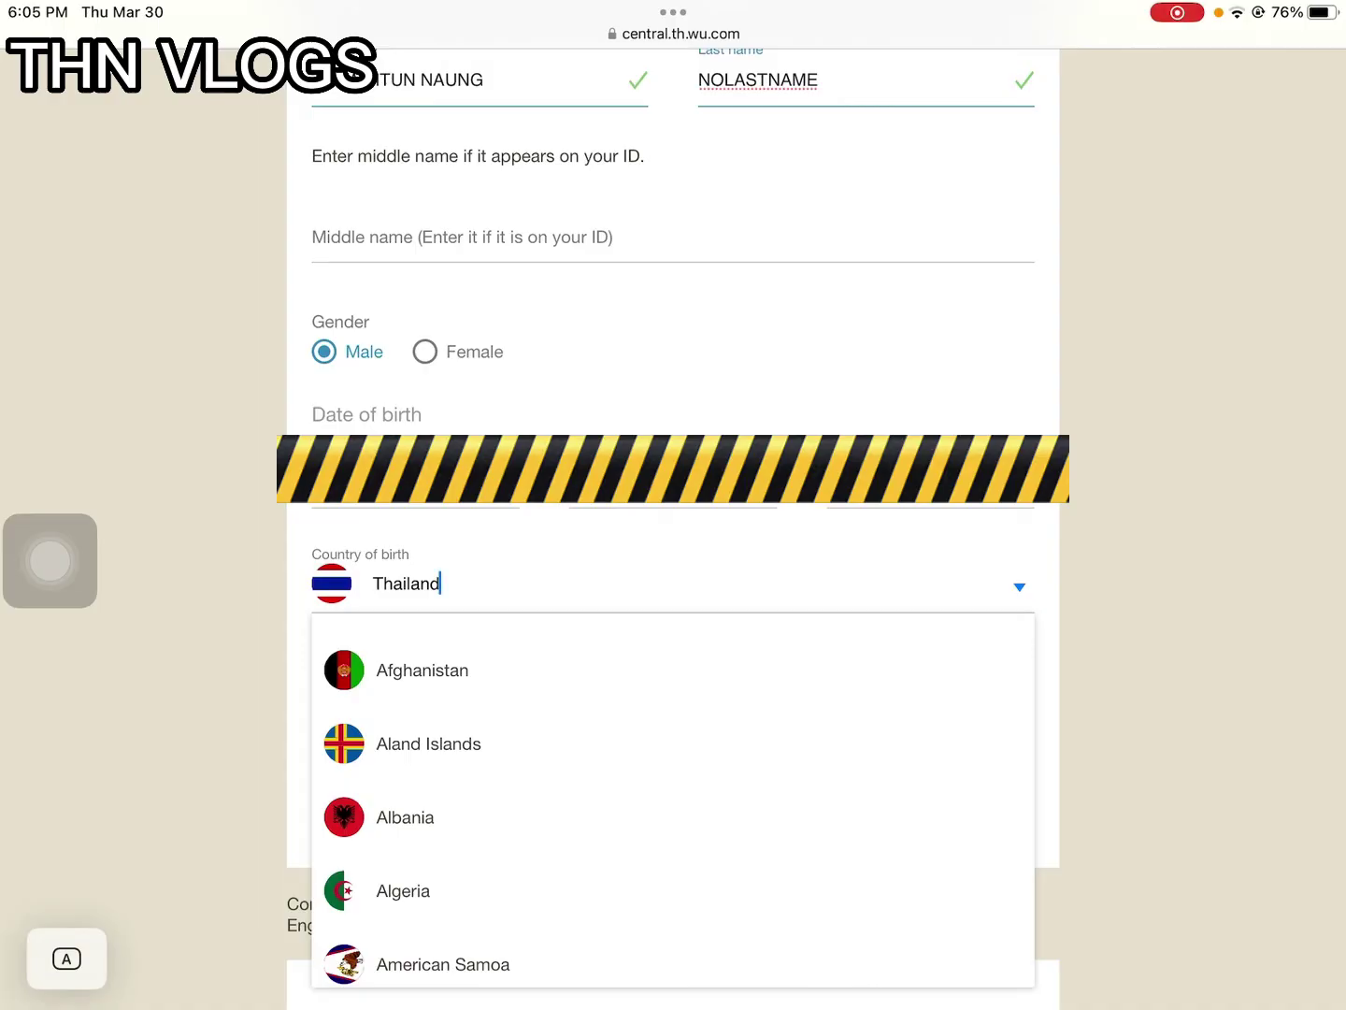
# Replace Thailand with Myanmar for both country of birth and nationality
pyautogui.press('BackSpace')
pyautogui.press('BackSpace')
pyautogui.press('BackSpace')
pyautogui.press('BackSpace')
pyautogui.press('BackSpace')
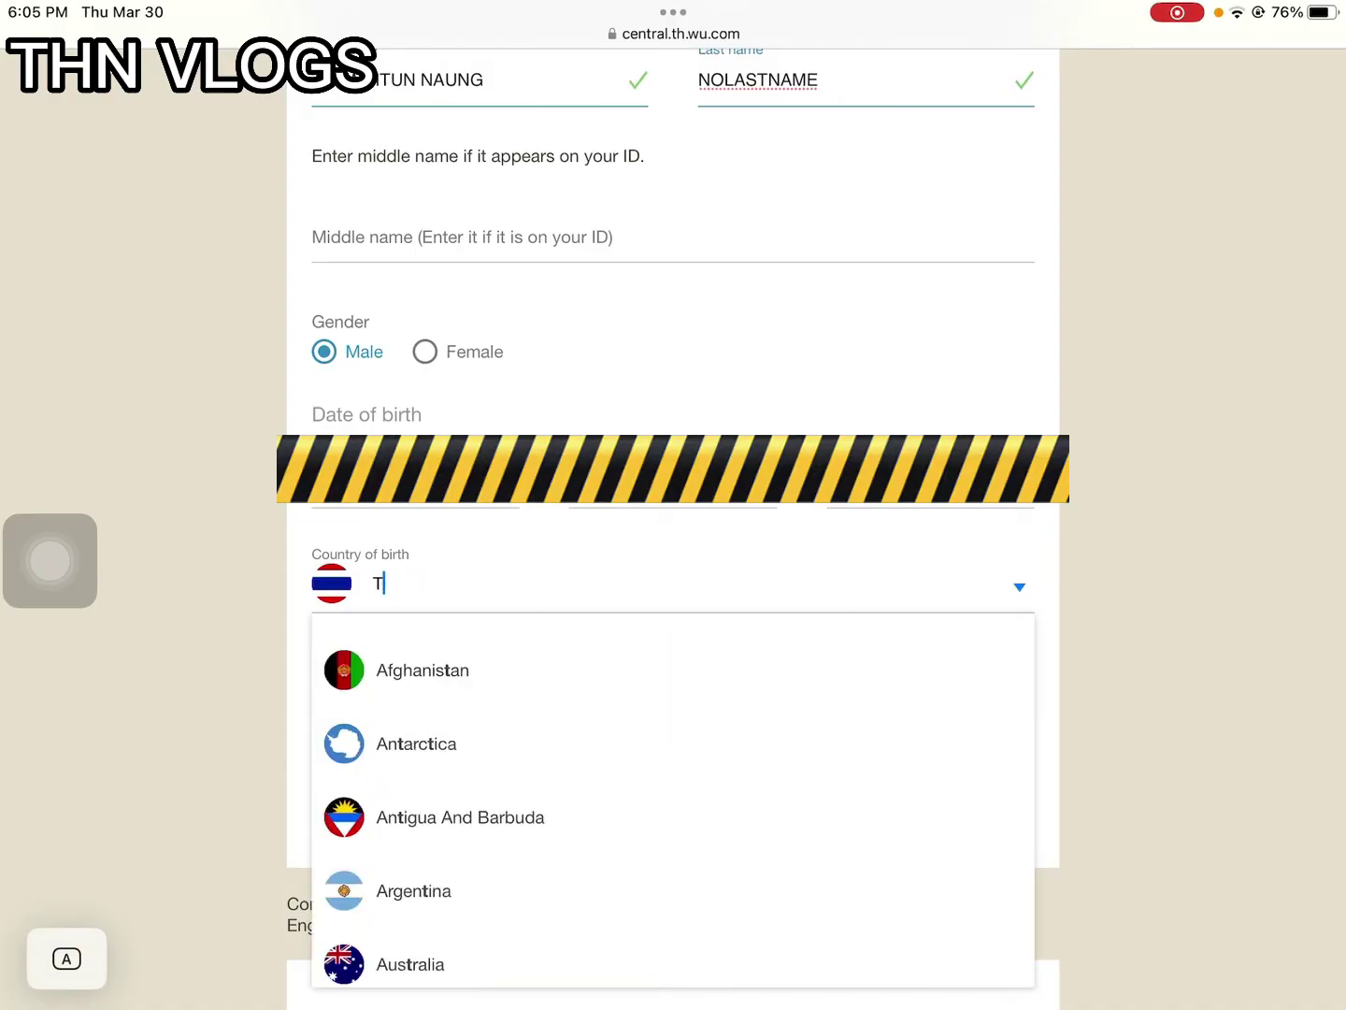
pyautogui.press('BackSpace')
pyautogui.write('MYA')
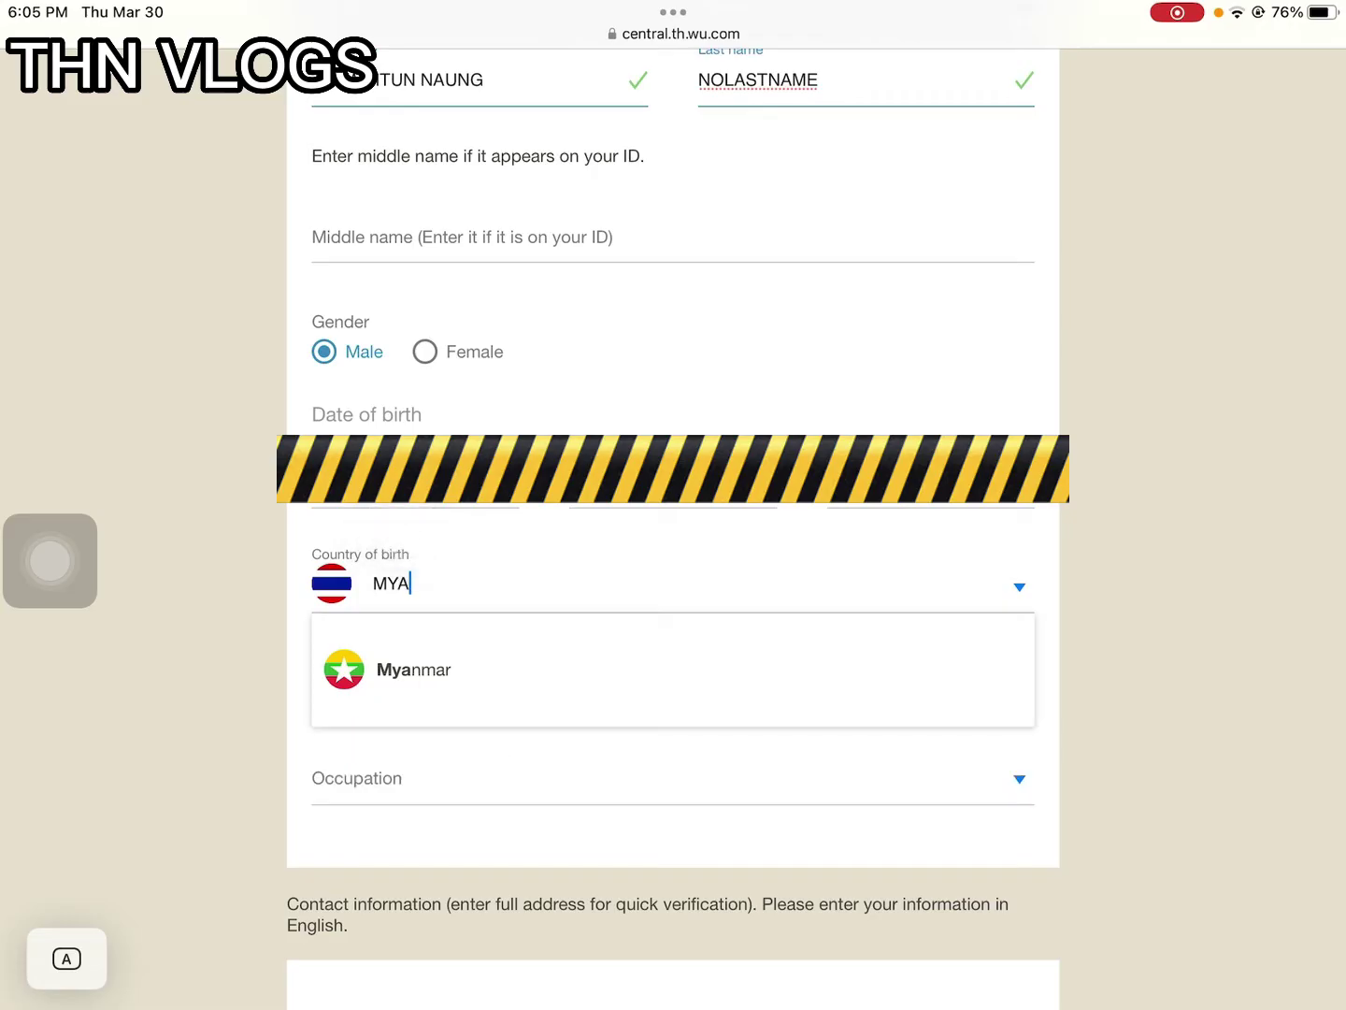
pyautogui.press('Down')
pyautogui.press('Return')
pyautogui.press('Tab')
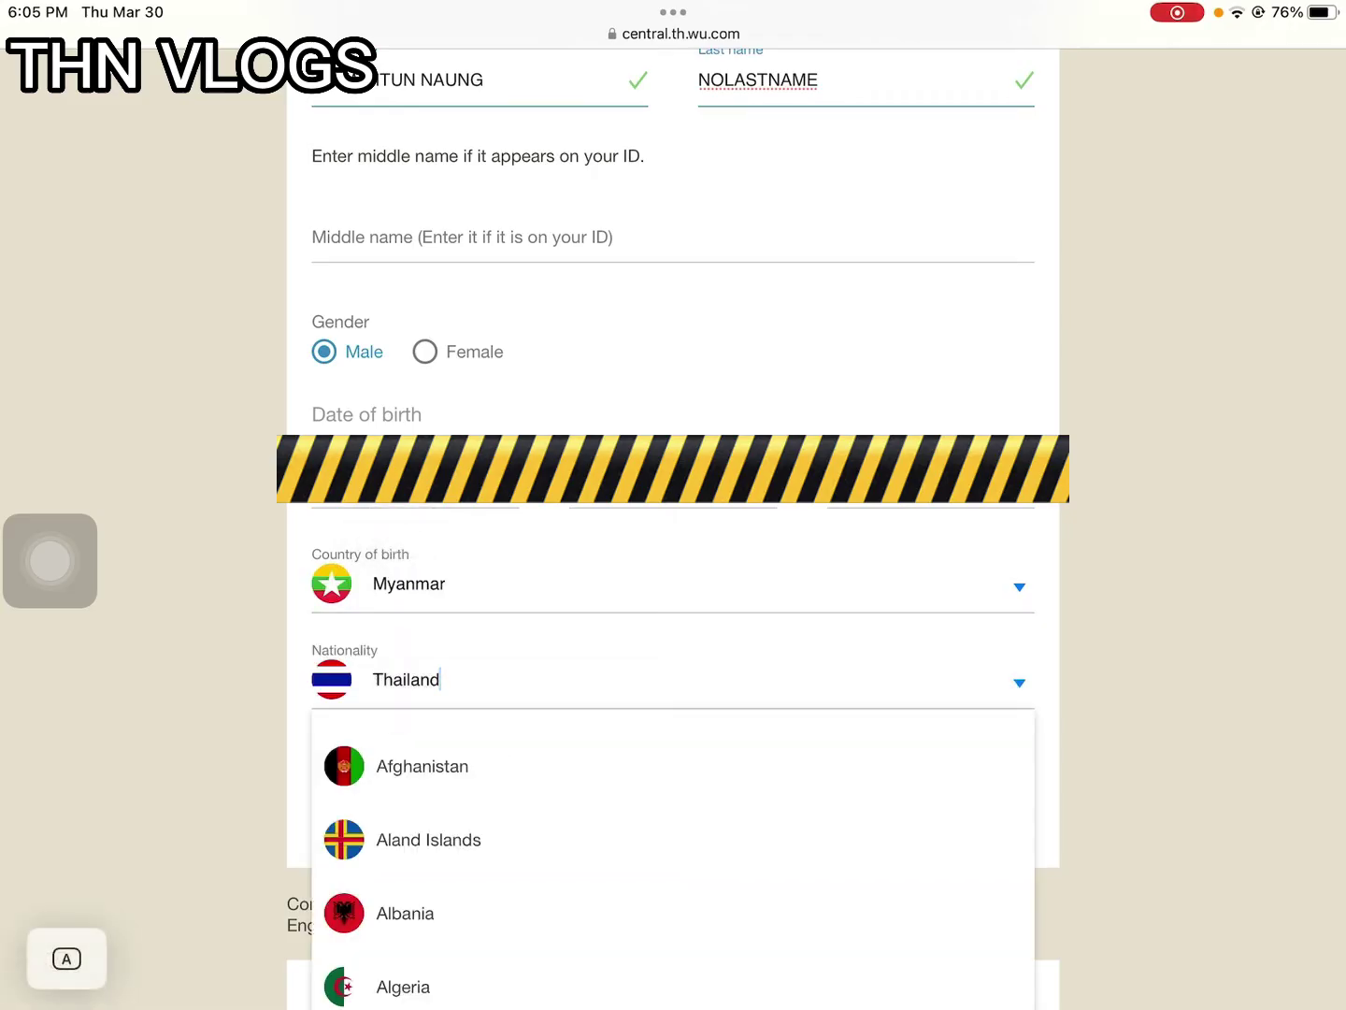
pyautogui.press('BackSpace')
pyautogui.press('BackSpace')
pyautogui.press('BackSpace')
pyautogui.press('BackSpace')
pyautogui.press('BackSpace')
pyautogui.press('BackSpace')
pyautogui.press('BackSpace')
pyautogui.press('BackSpace')
pyautogui.write('MY')
pyautogui.press('Return')
# Set the occupation to Company Employee
pyautogui.press('Tab')
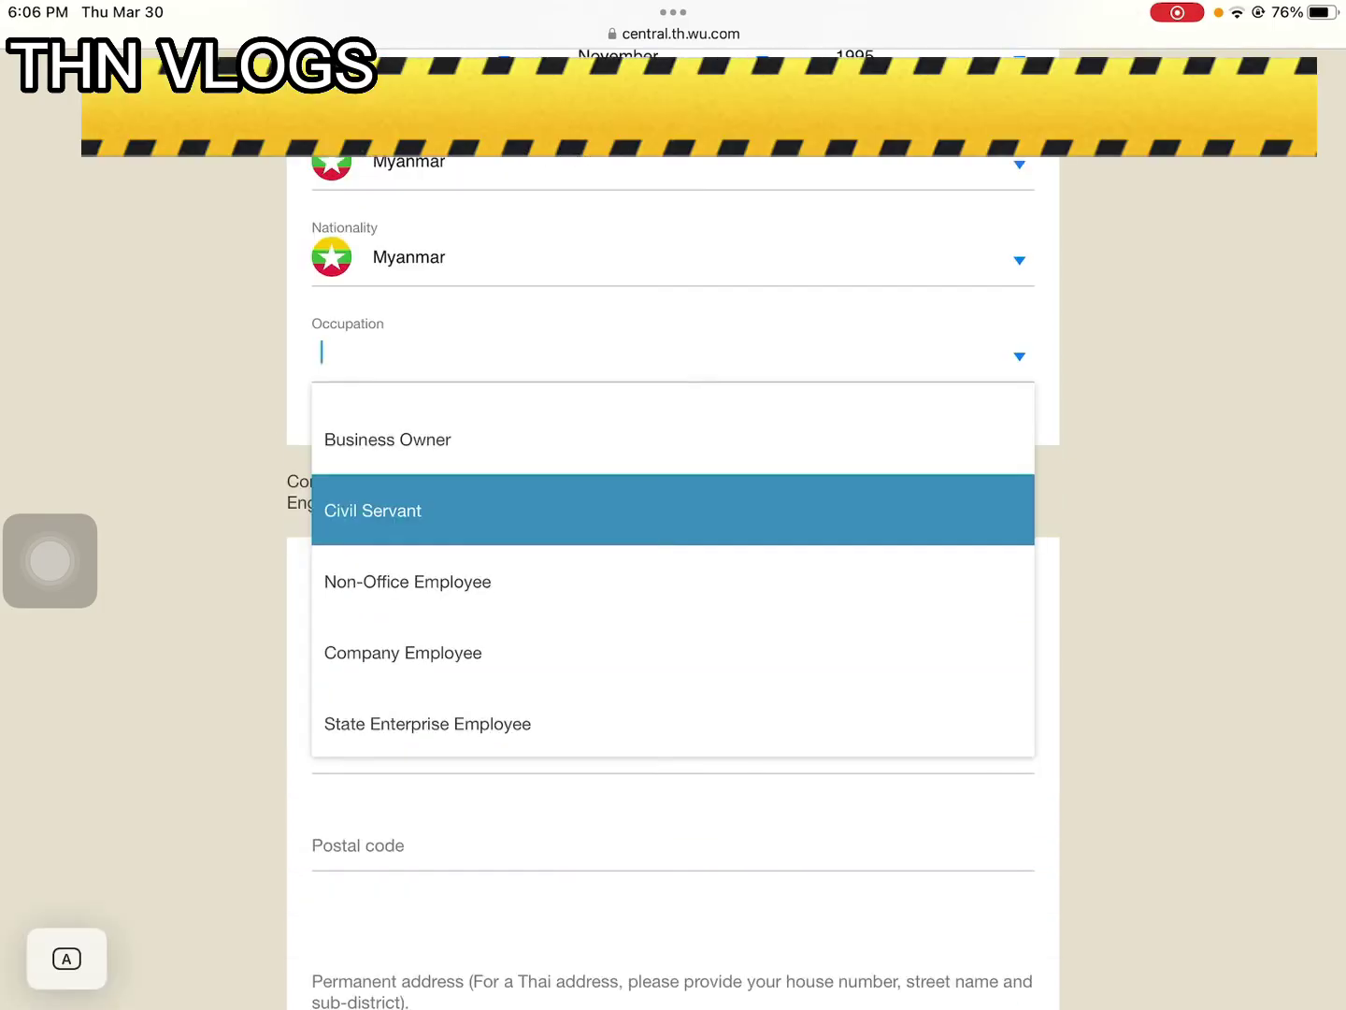
pyautogui.press('Down')
pyautogui.scroll(-1, 674, 463)
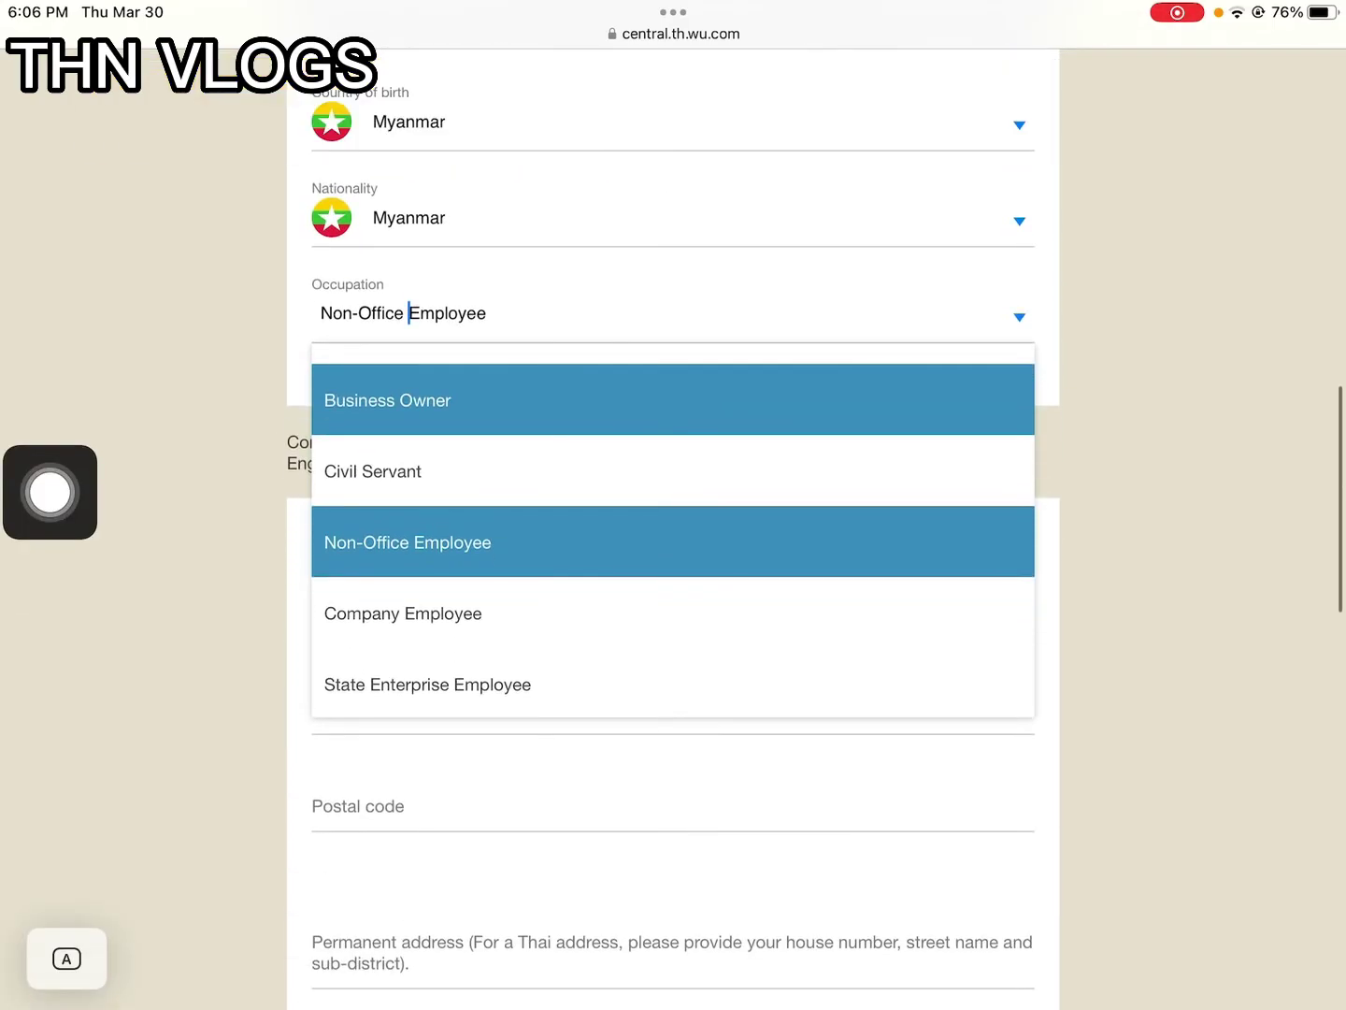
pyautogui.scroll(-2, 673, 614)
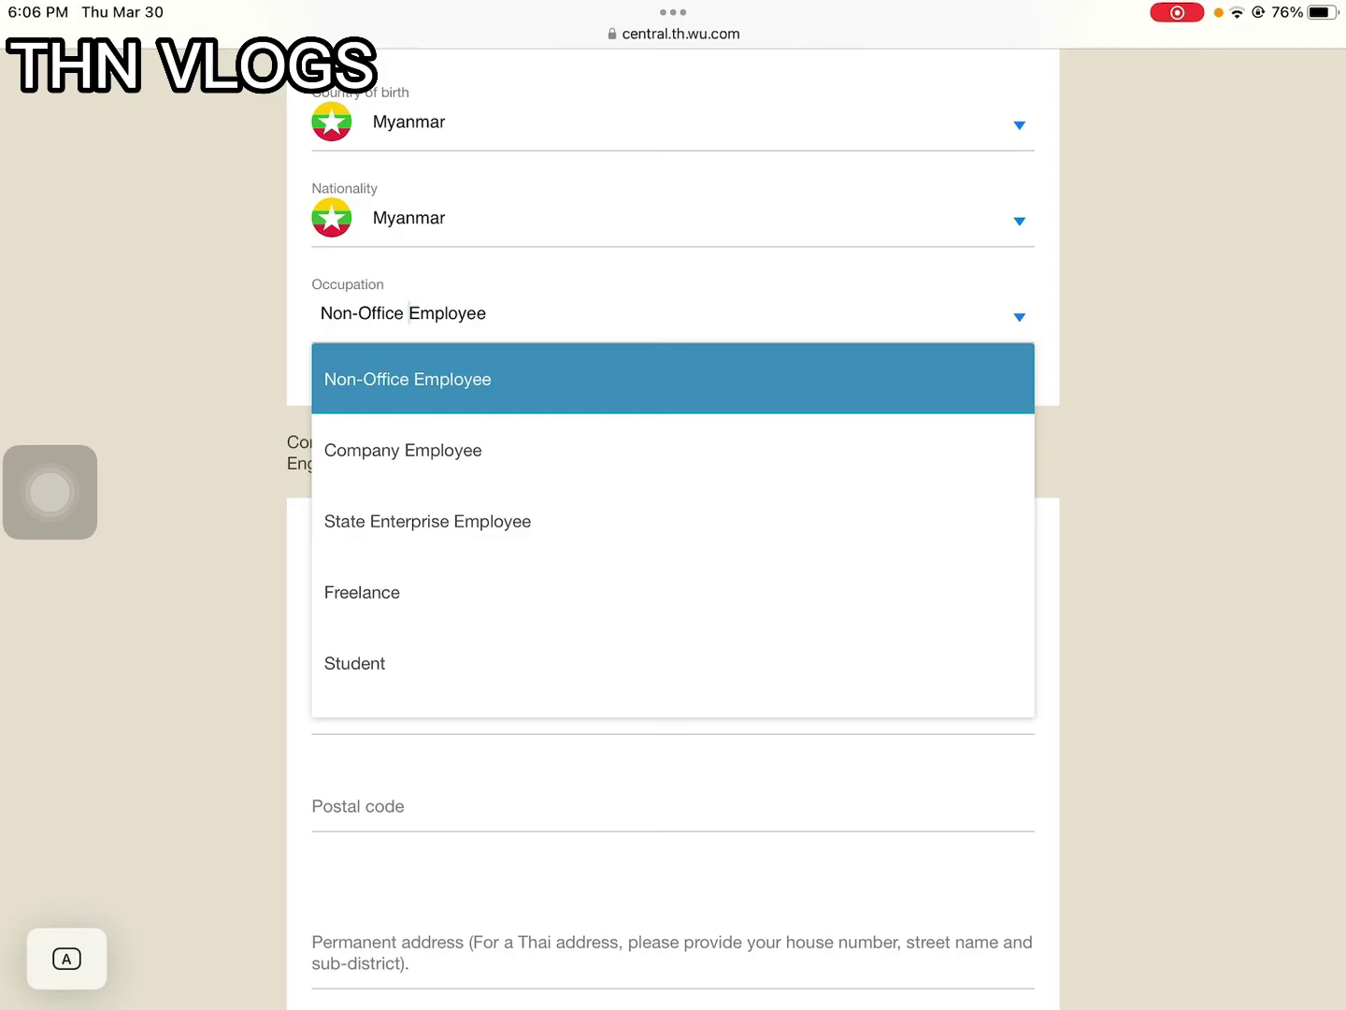
pyautogui.click(403, 449)
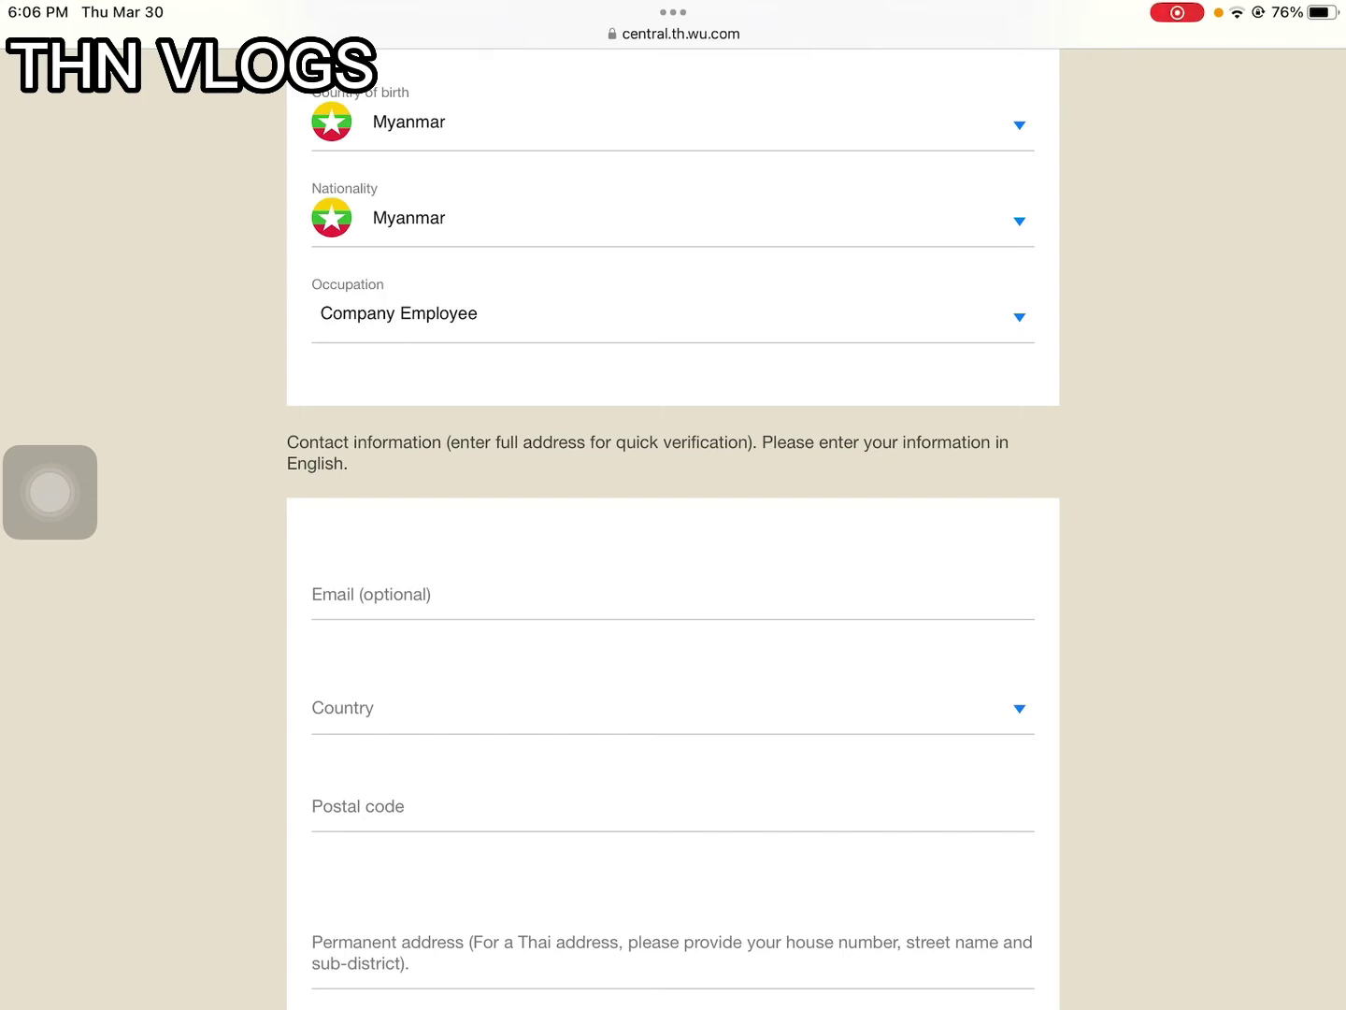
pyautogui.scroll(-2, 673, 526)
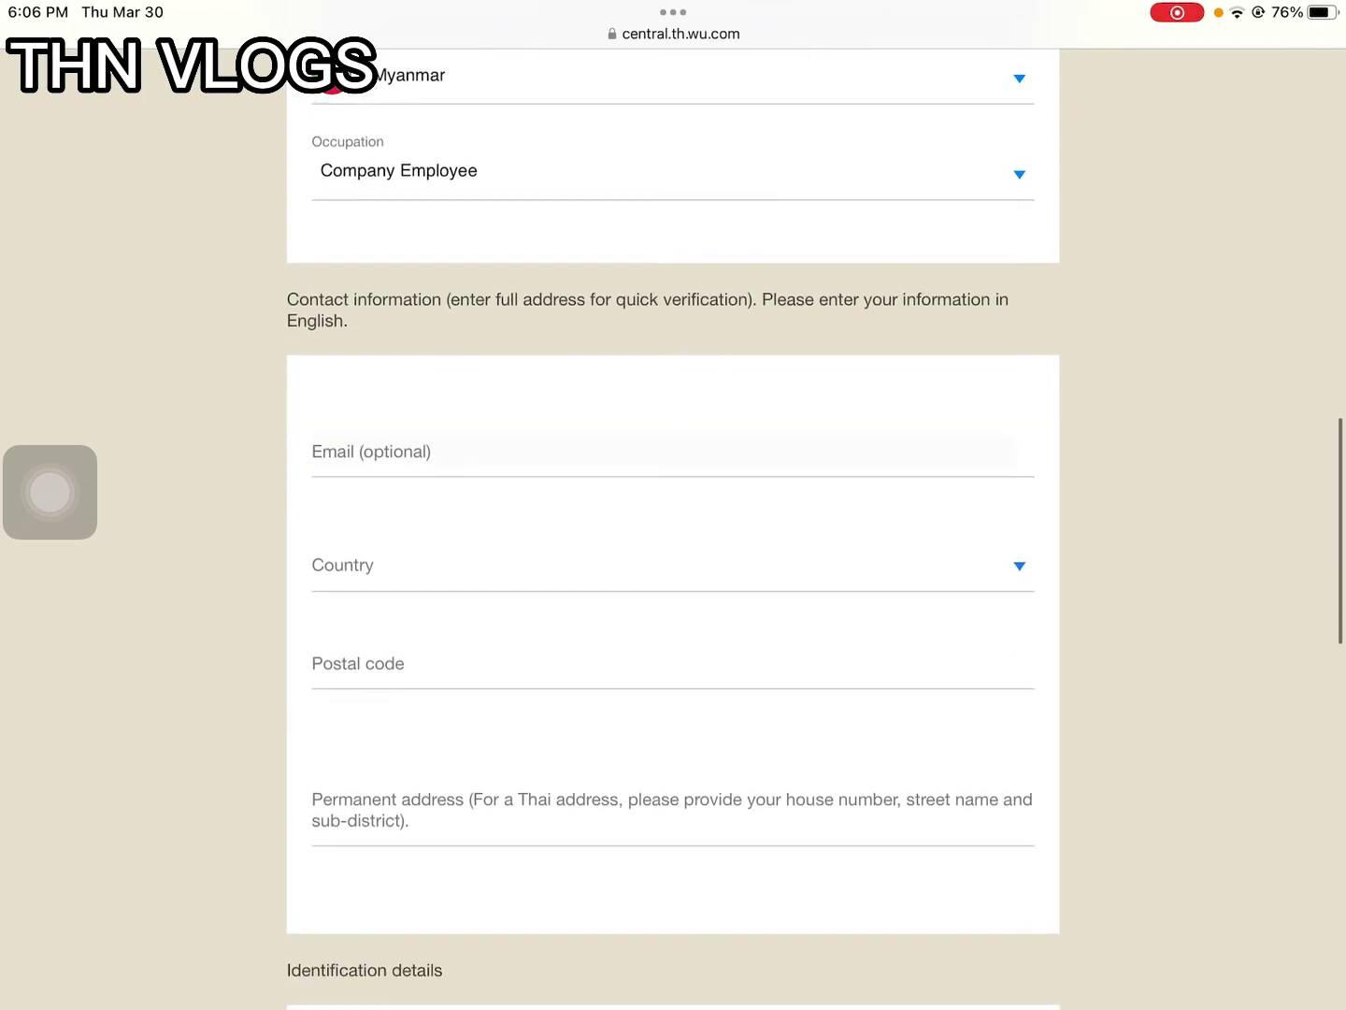
# Set the address country to Thailand and postal code 10400 with Bangkok as province
pyautogui.click(673, 447)
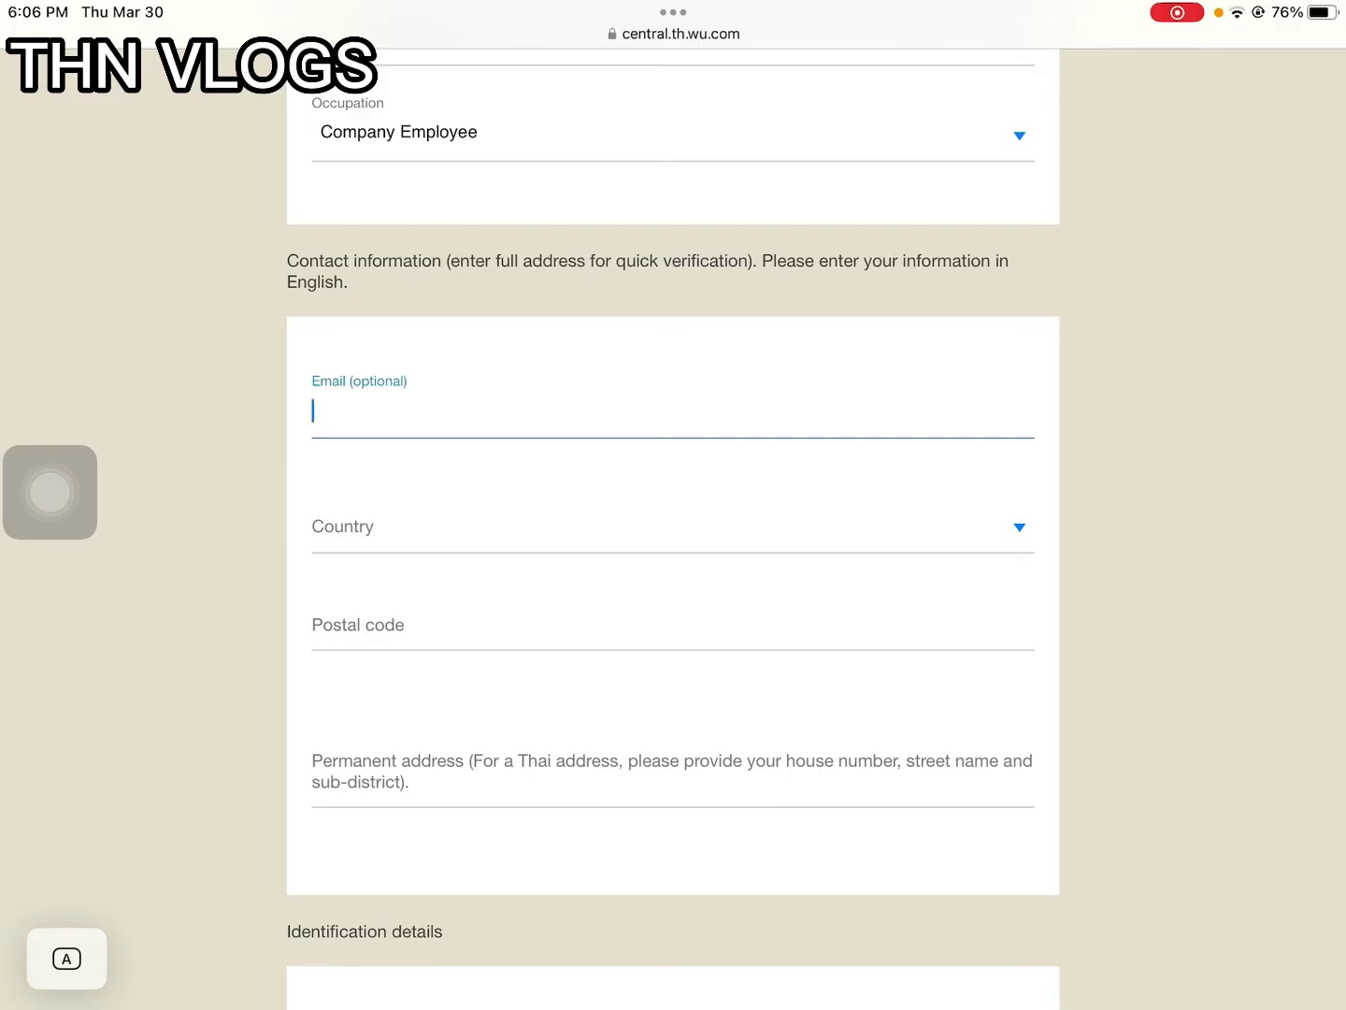
pyautogui.moveTo(50, 492); pyautogui.dragTo(228, 368)
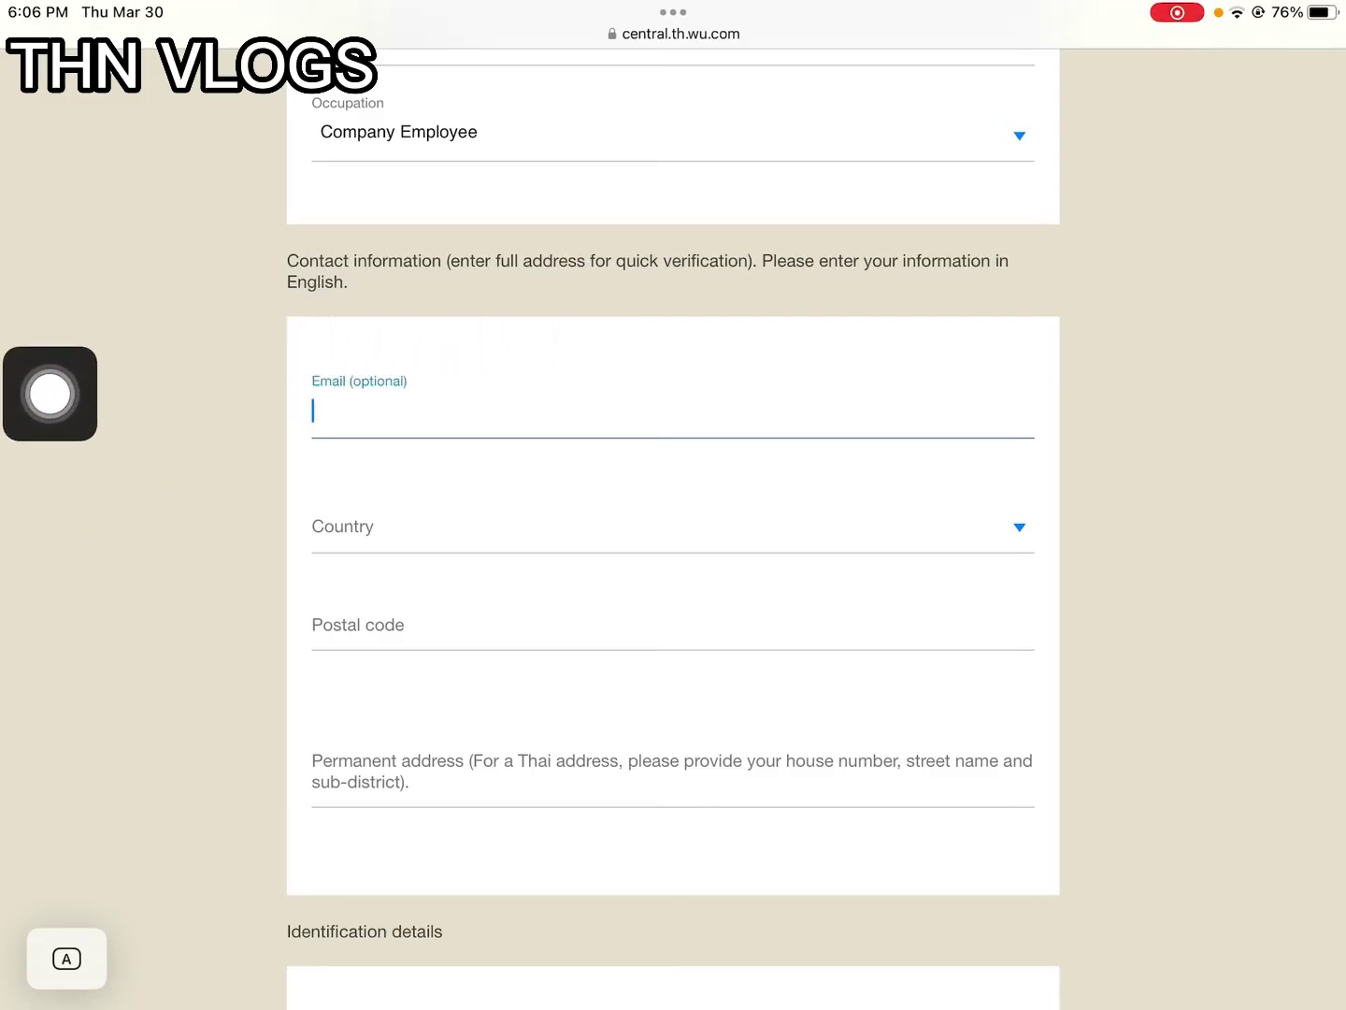
pyautogui.click(526, 526)
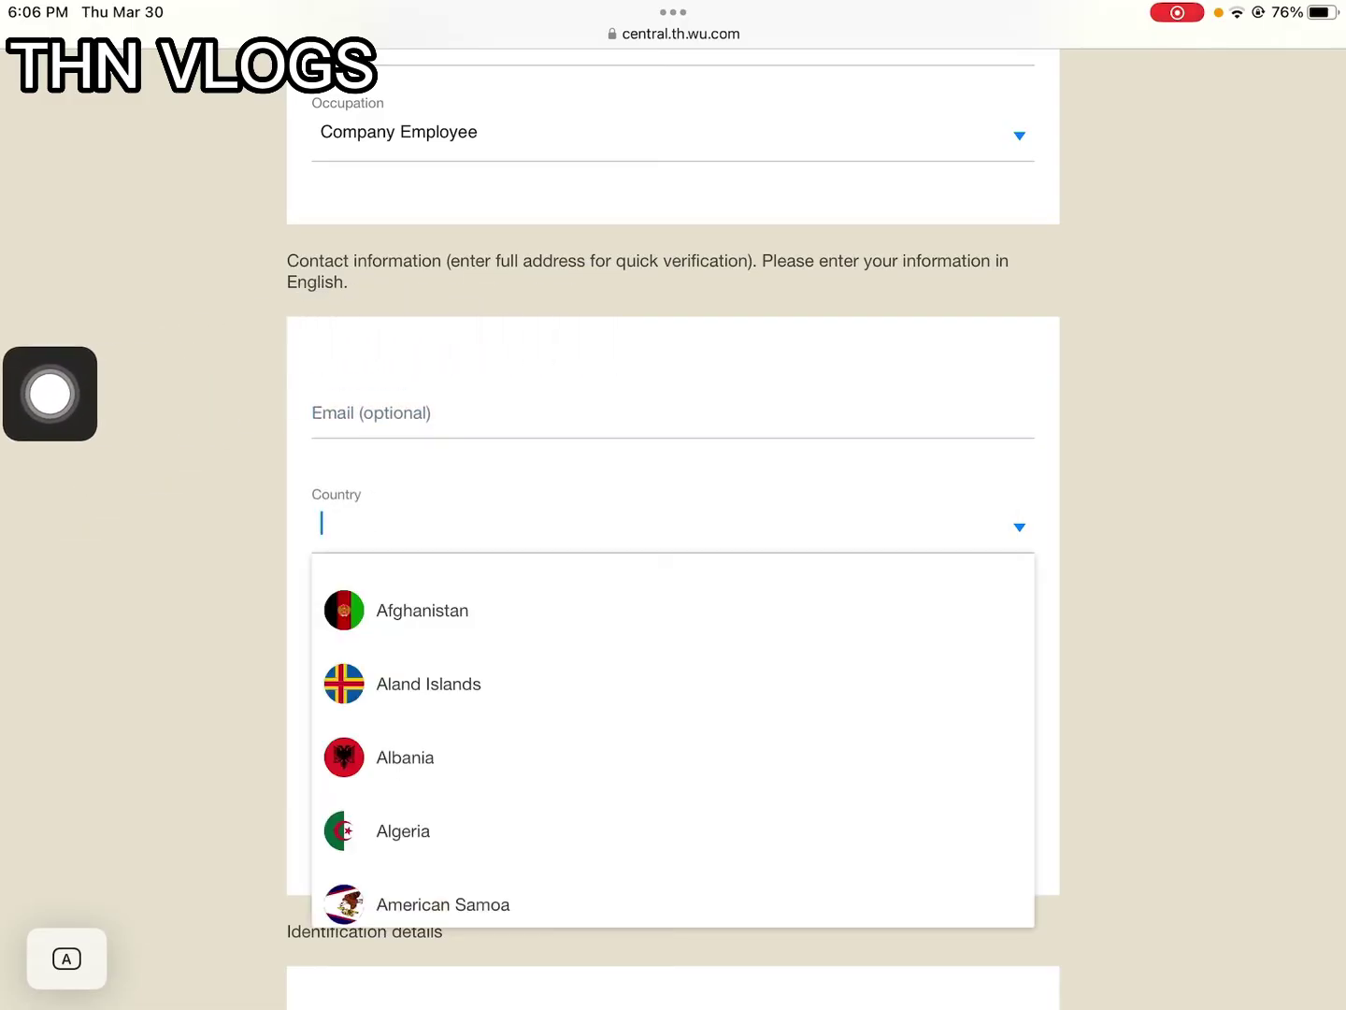
pyautogui.write('THA')
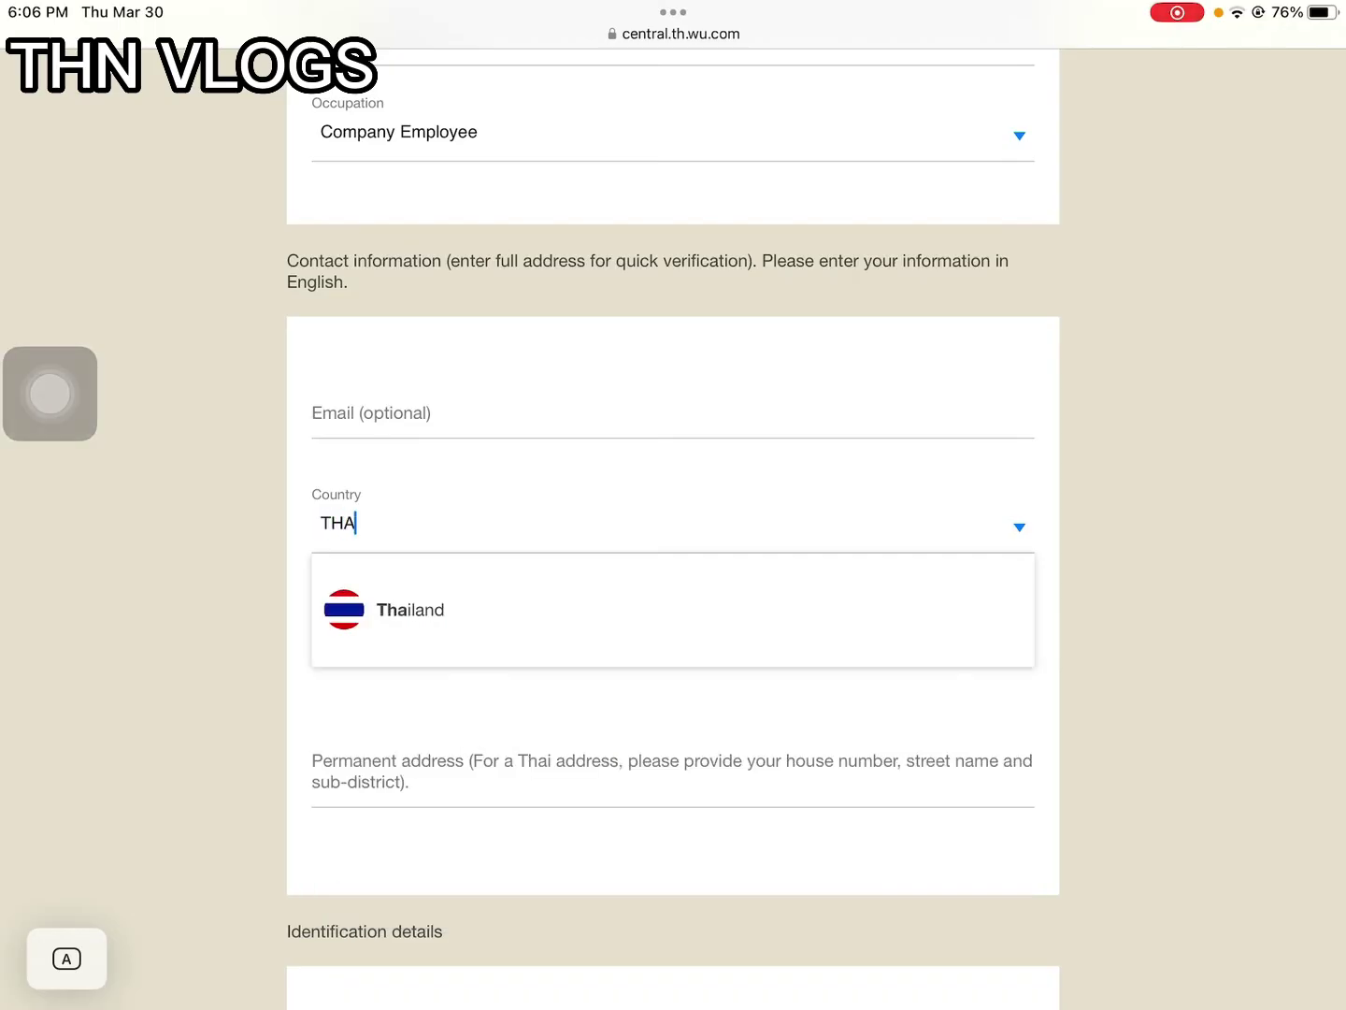
pyautogui.click(407, 610)
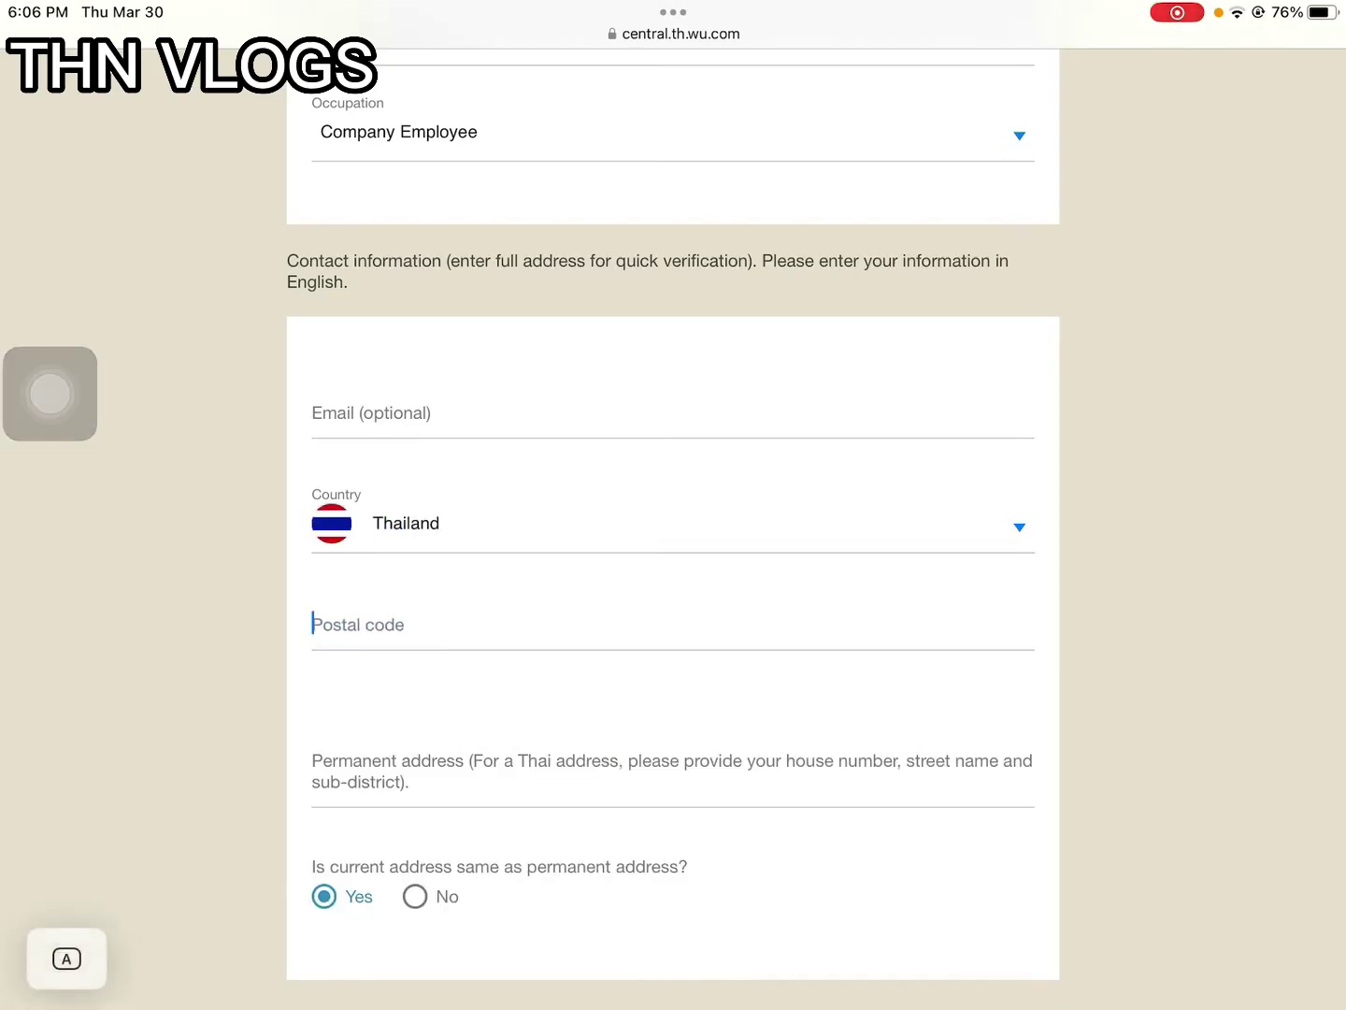
pyautogui.click(315, 623)
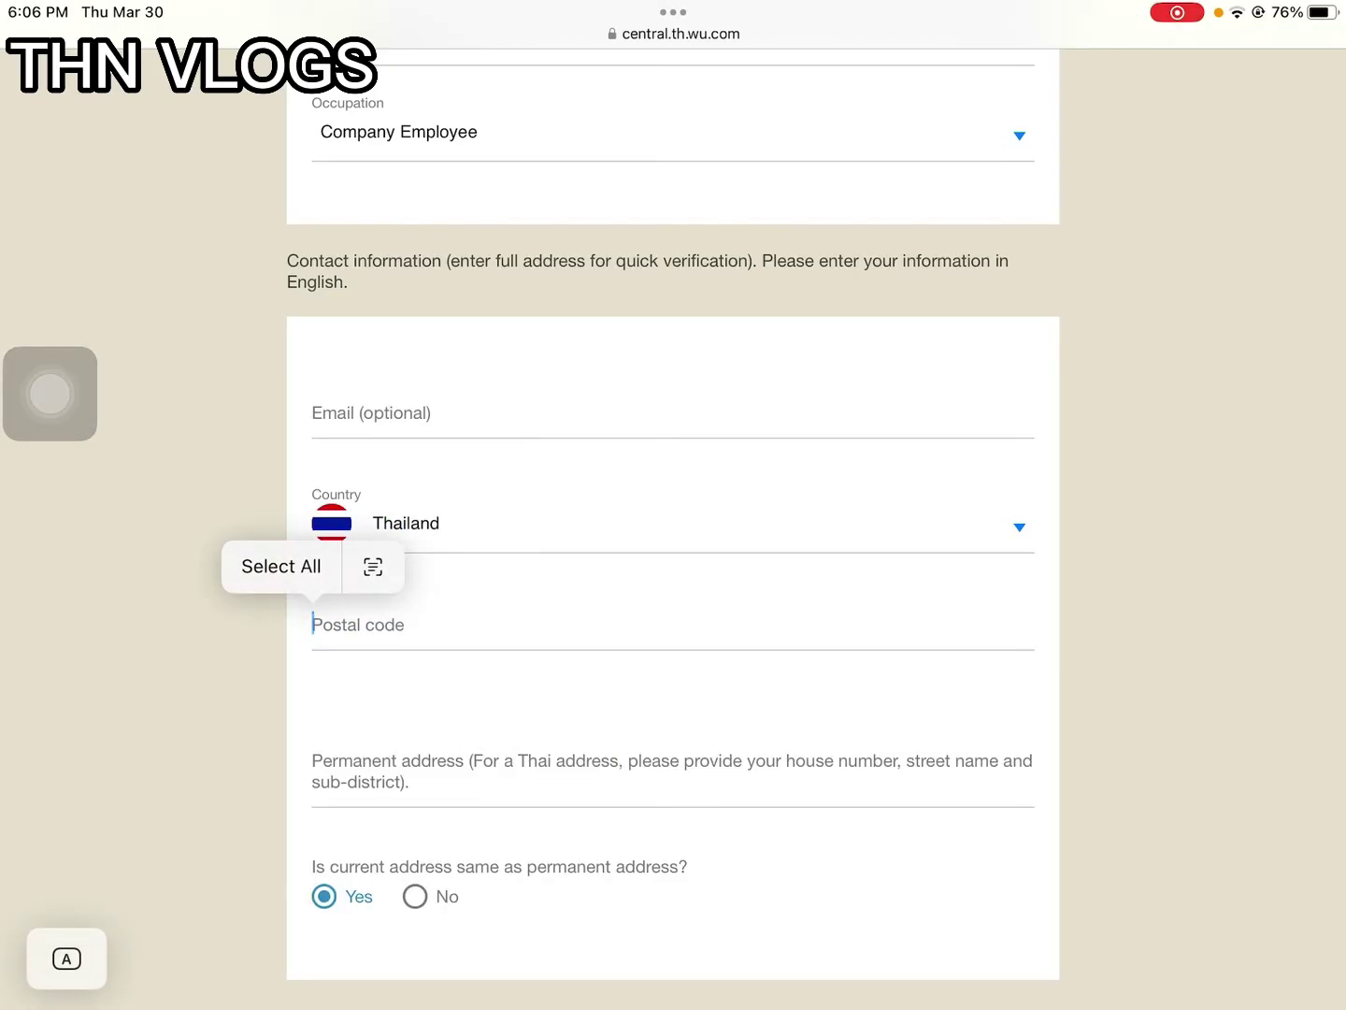
pyautogui.write('10400')
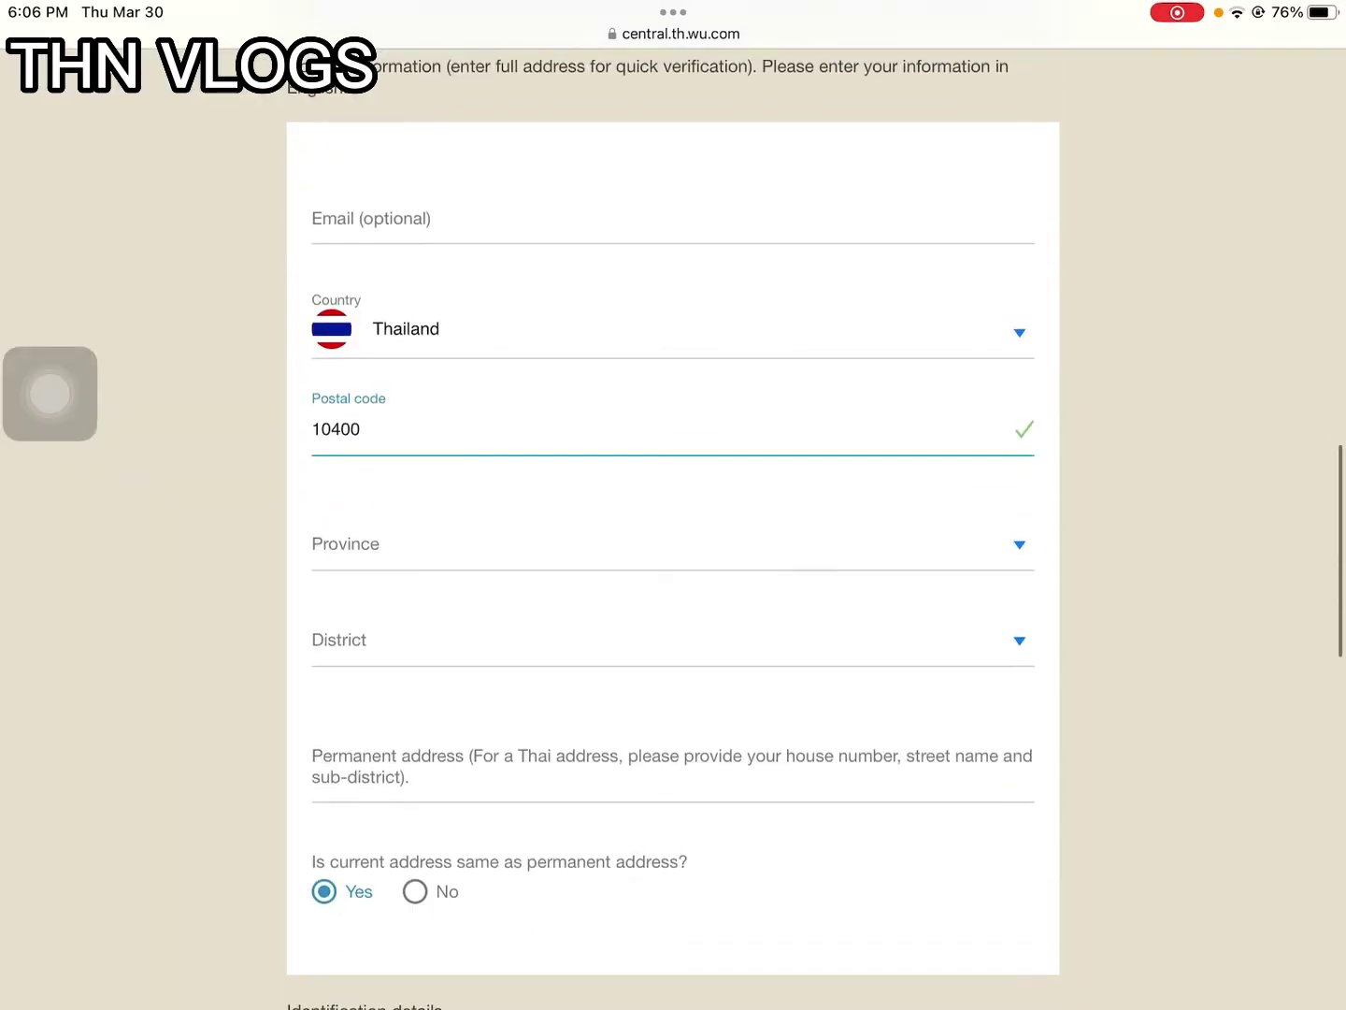
pyautogui.press('Tab')
pyautogui.press('Return')
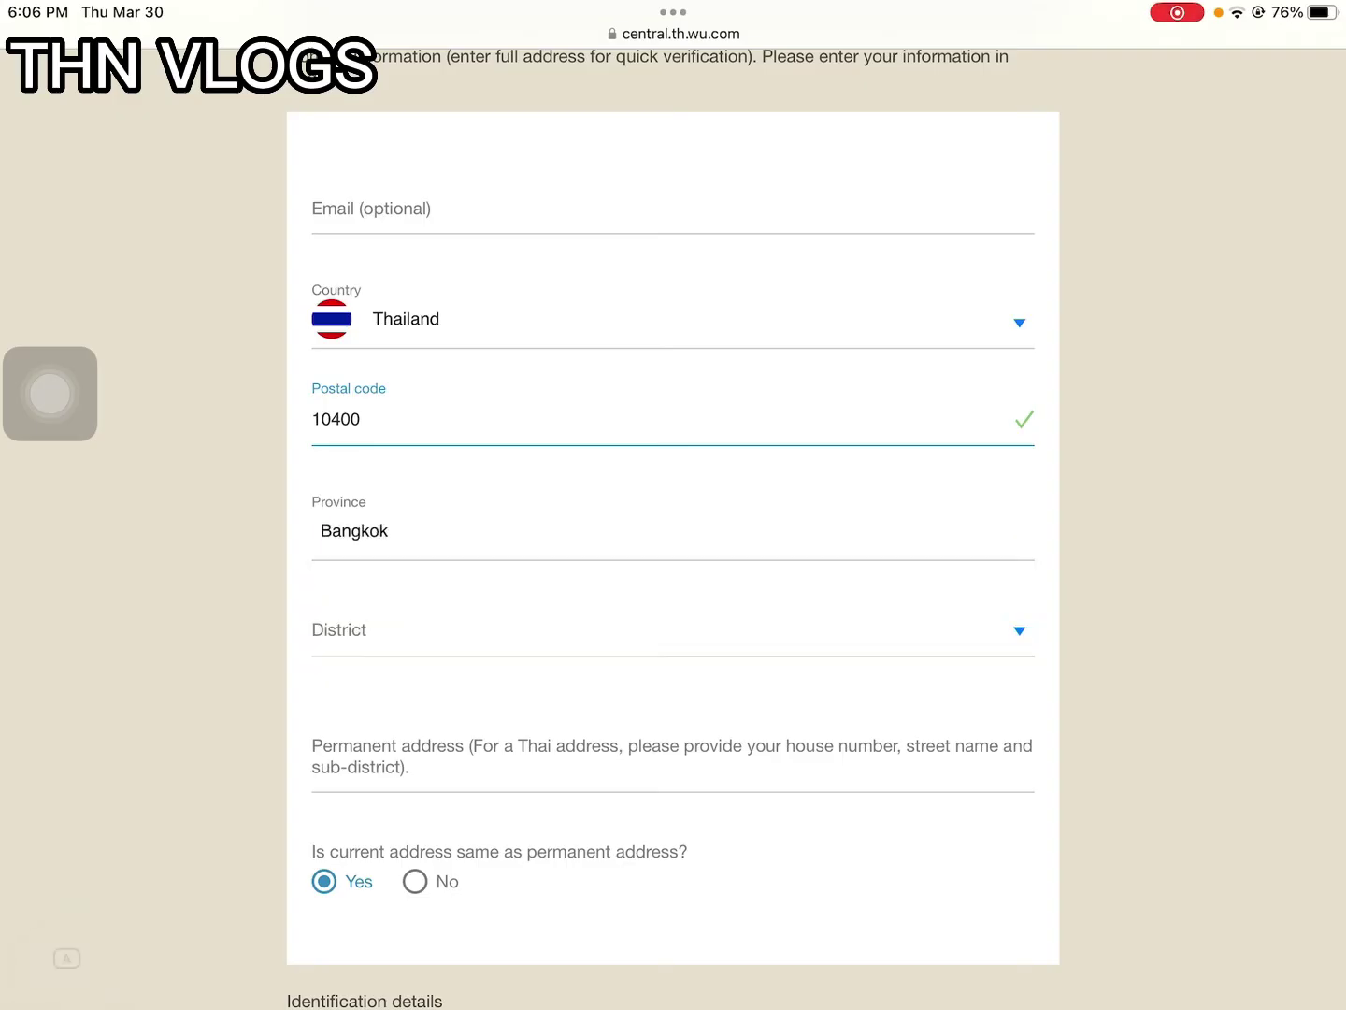
pyautogui.press('Tab')
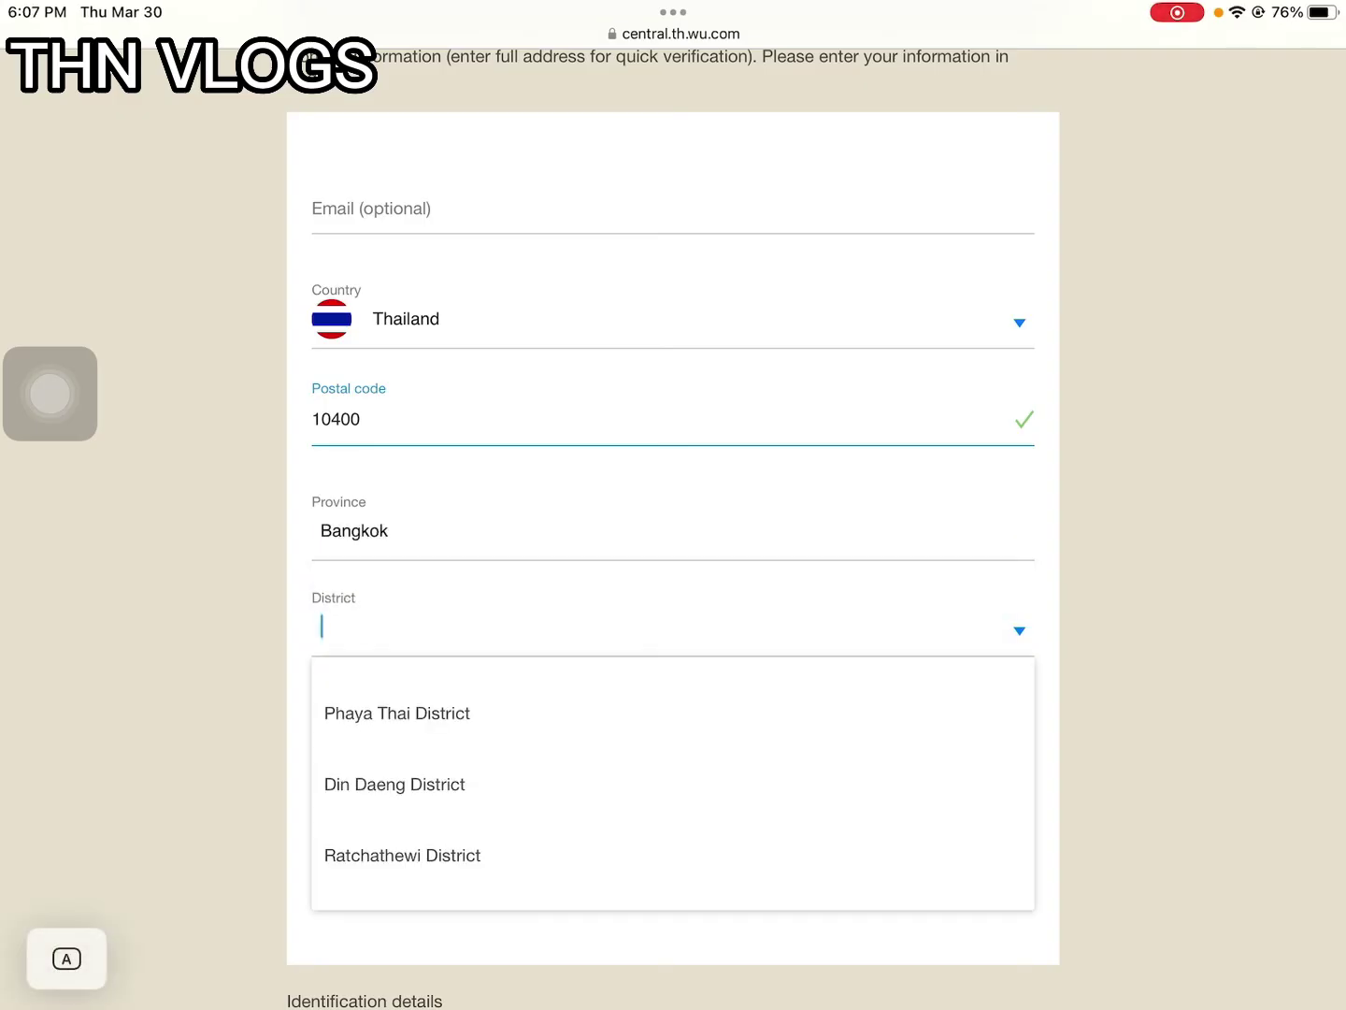
# Choose Din Daeng District and enter the full permanent address
pyautogui.click(395, 784)
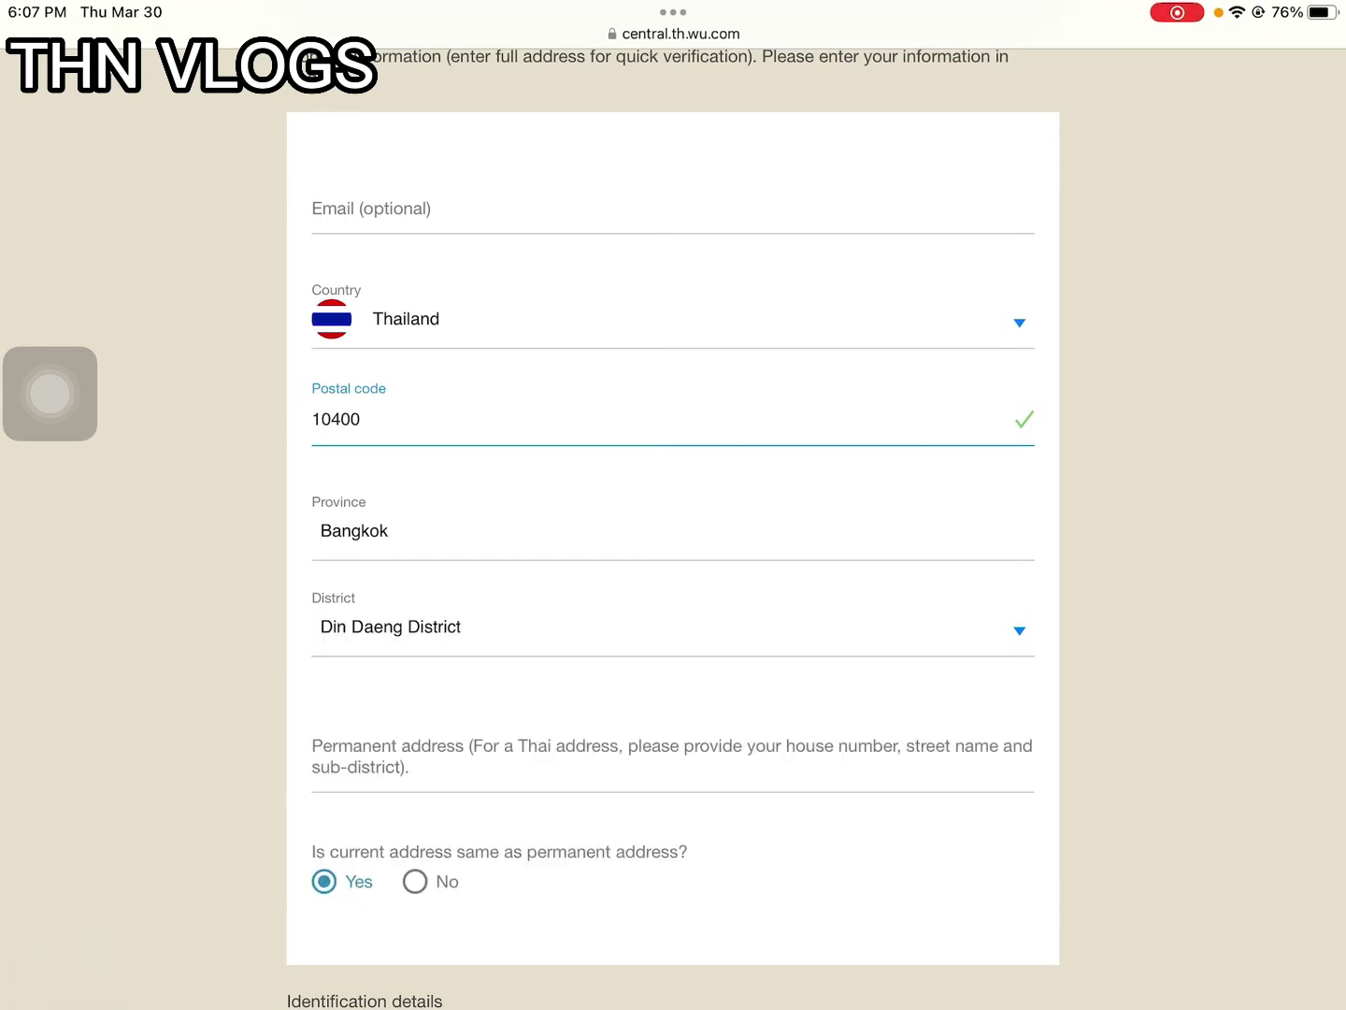
pyautogui.click(526, 759)
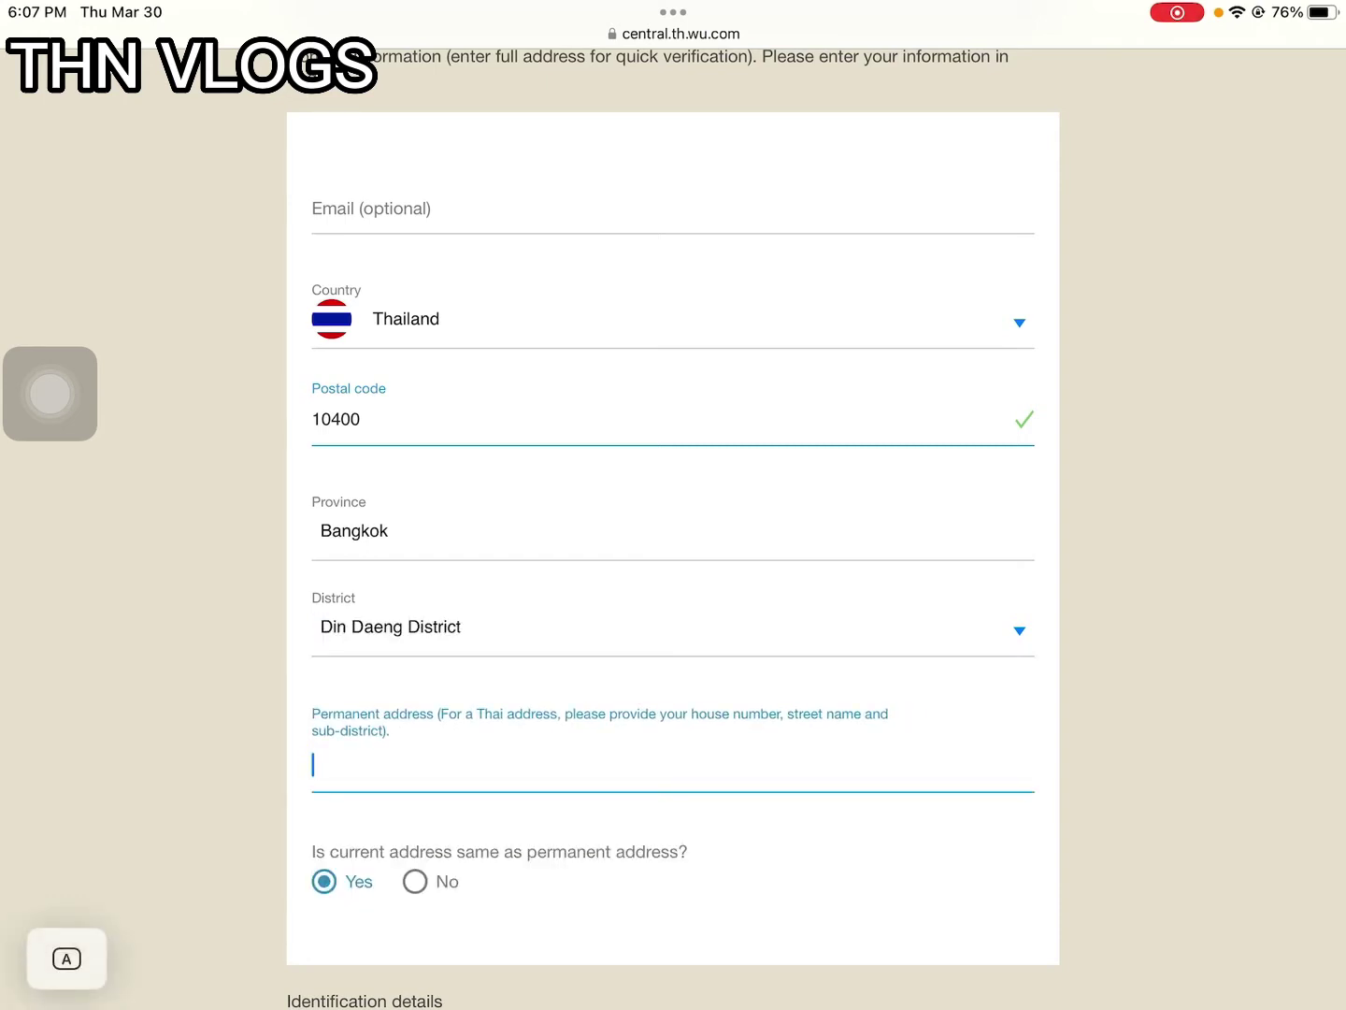
pyautogui.write('1428')
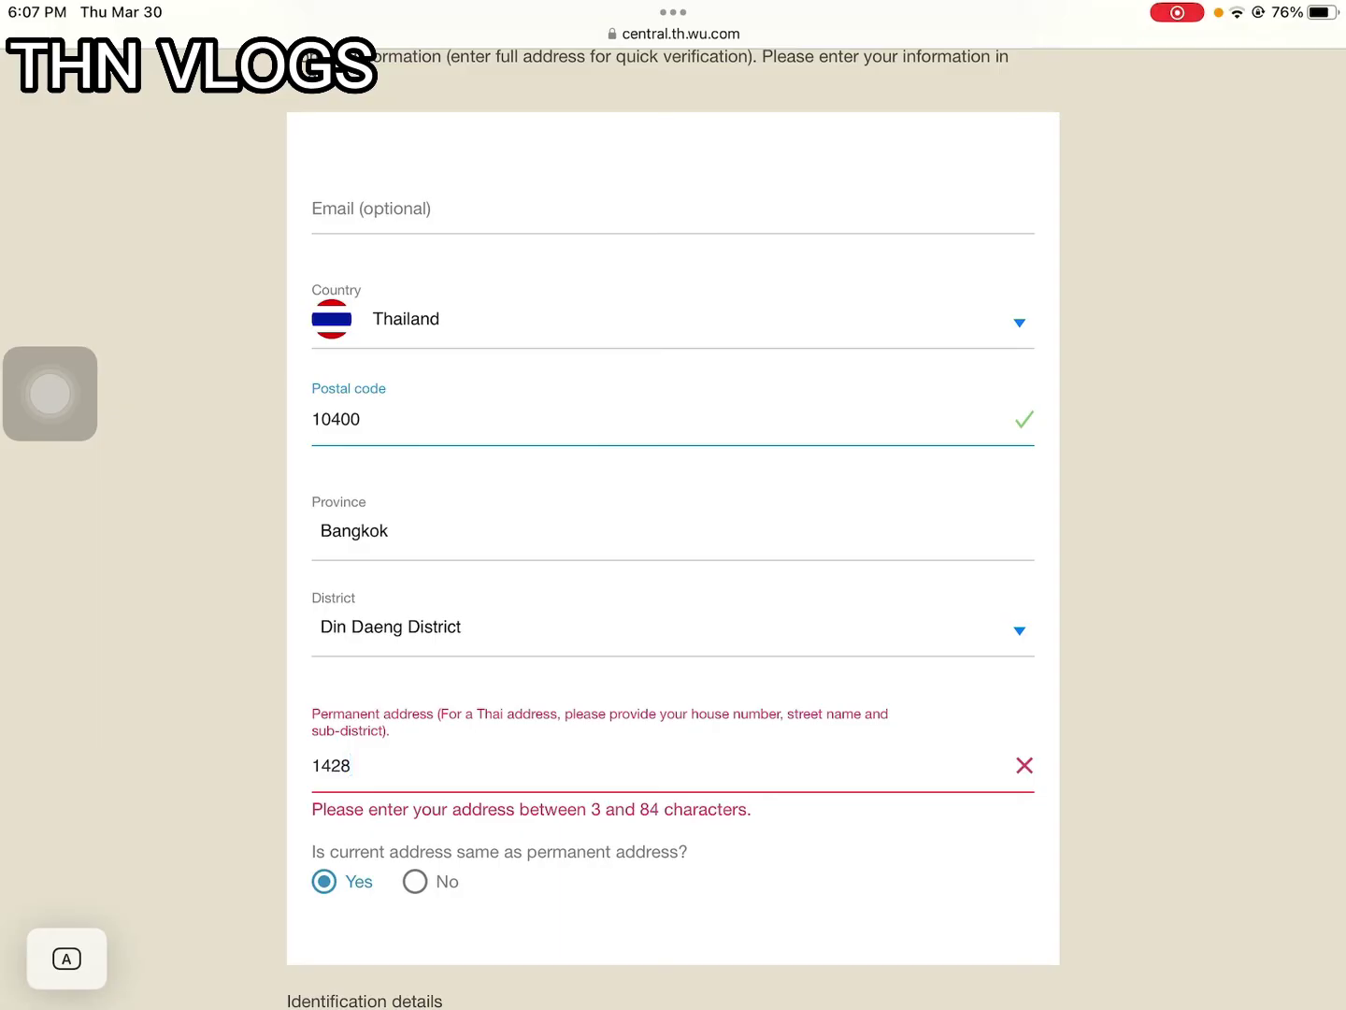
pyautogui.write(',')
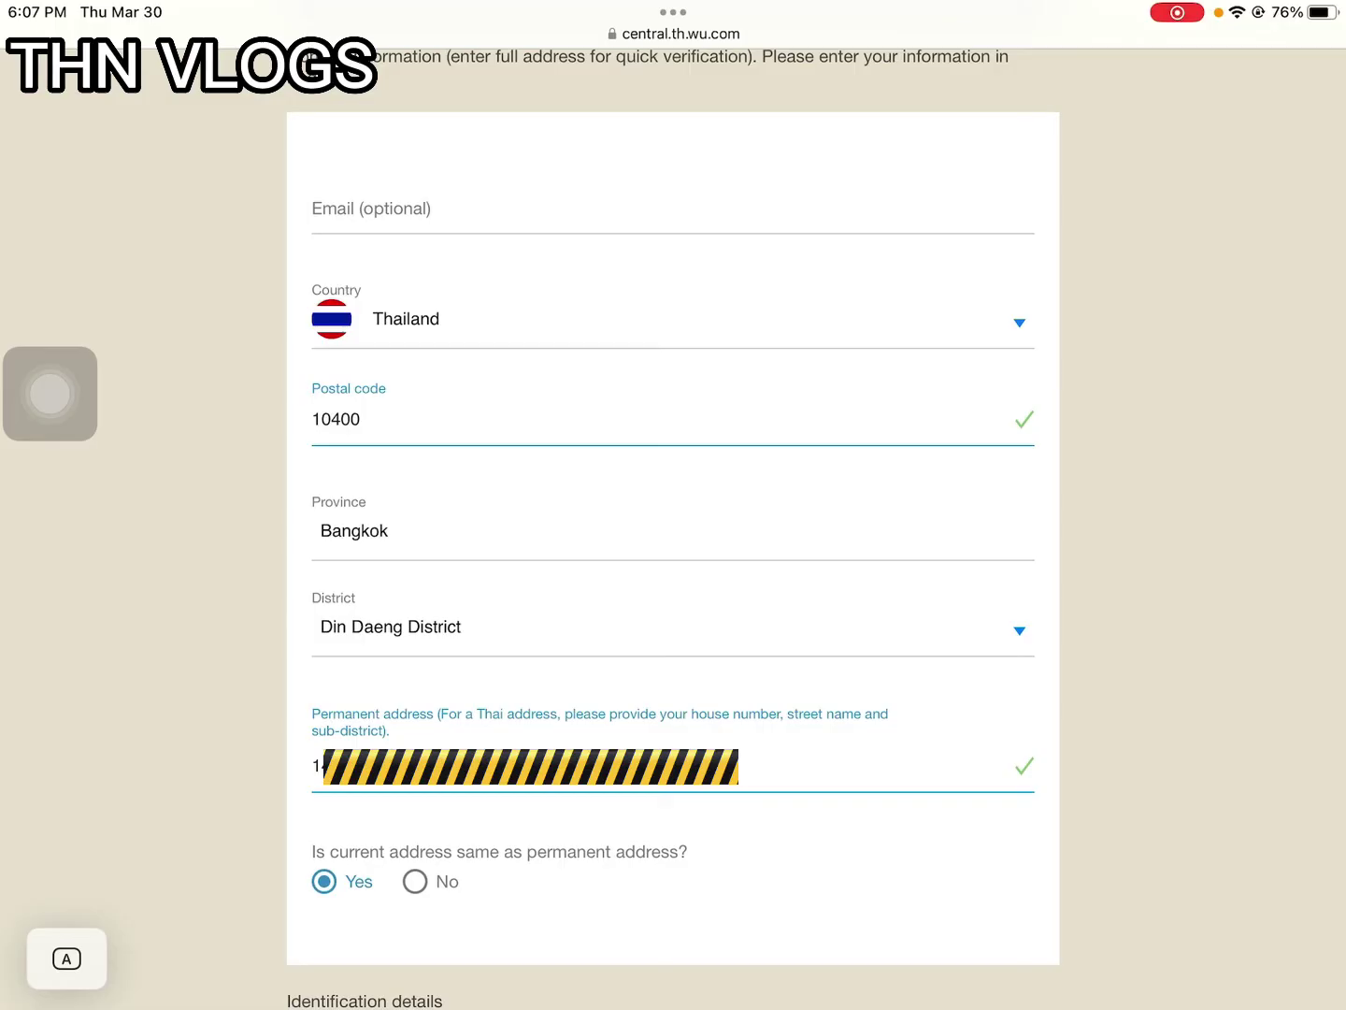
pyautogui.scroll(-5, 673, 525)
pyautogui.moveTo(50, 394); pyautogui.dragTo(334, 312)
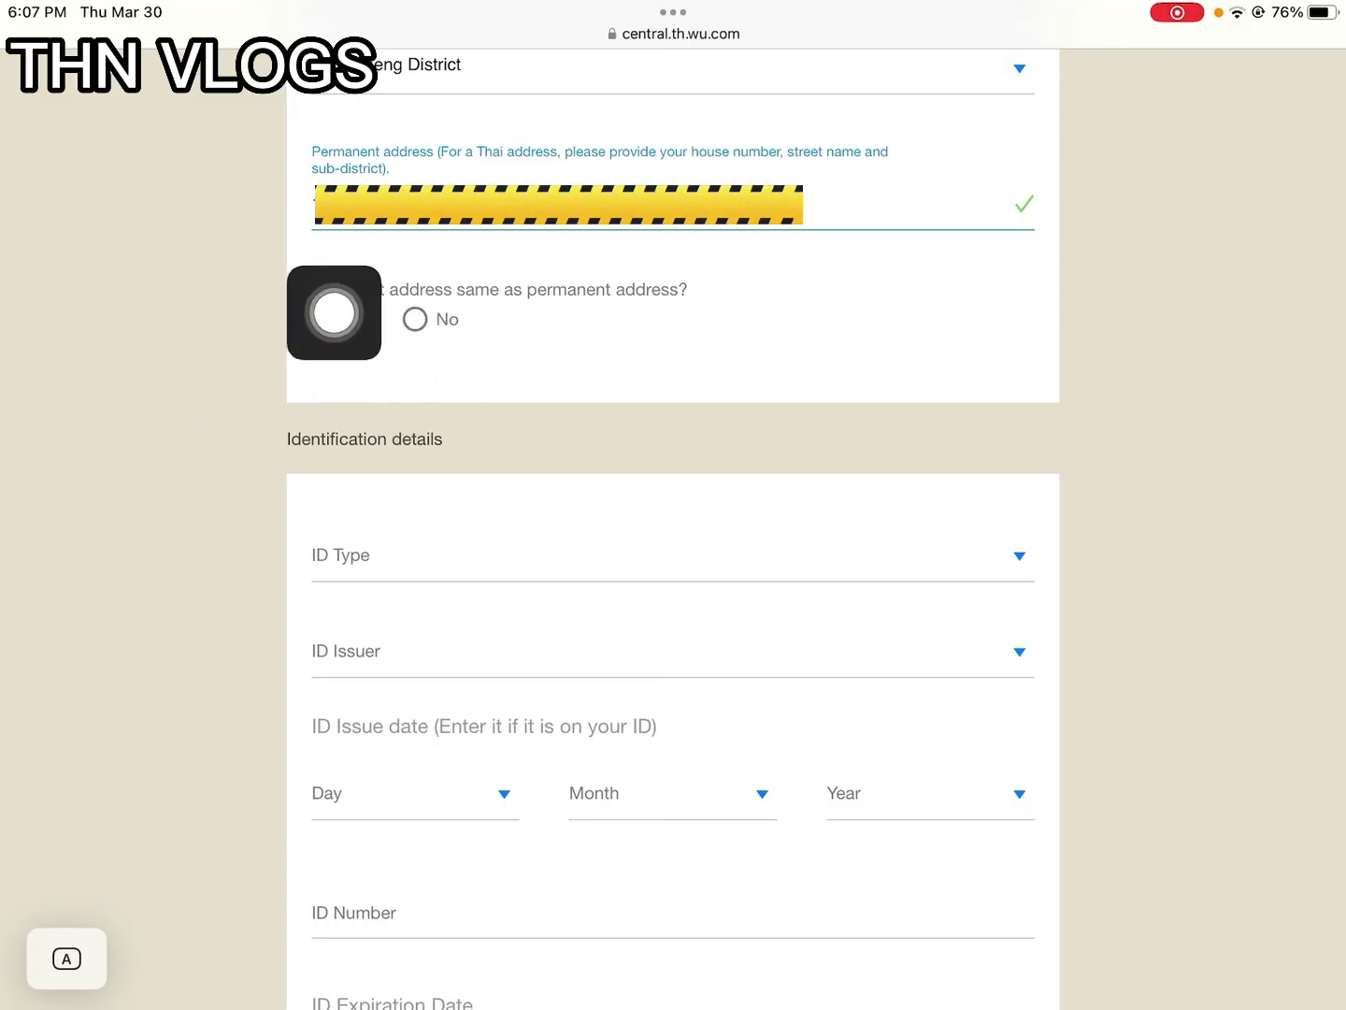
# Keep current address same as permanent and set ID type to International Passport
pyautogui.click(324, 318)
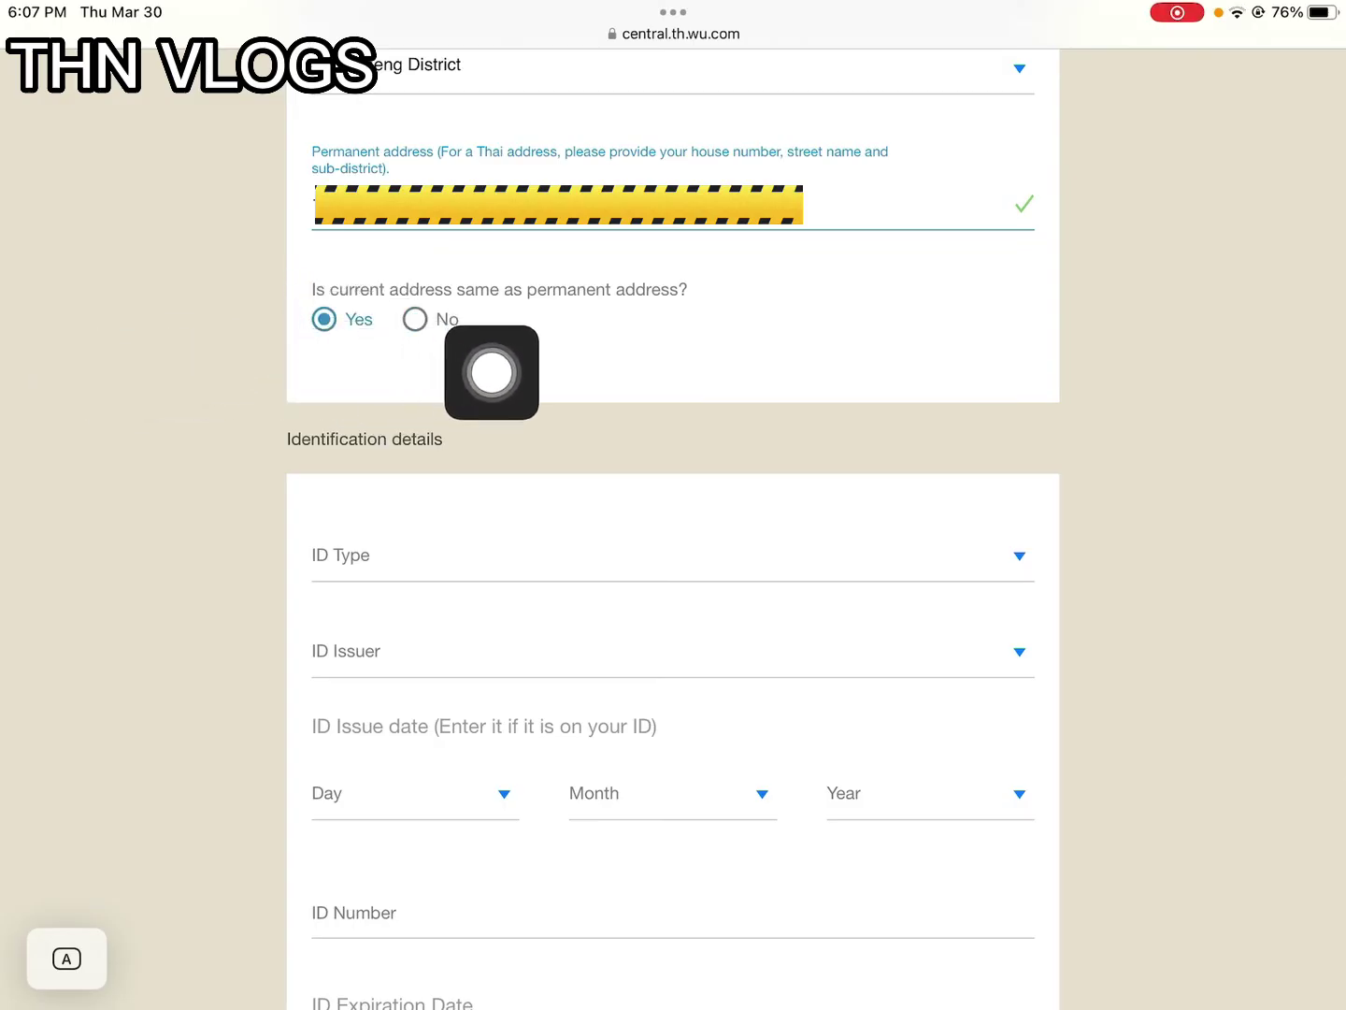
pyautogui.moveTo(491, 372); pyautogui.dragTo(50, 380)
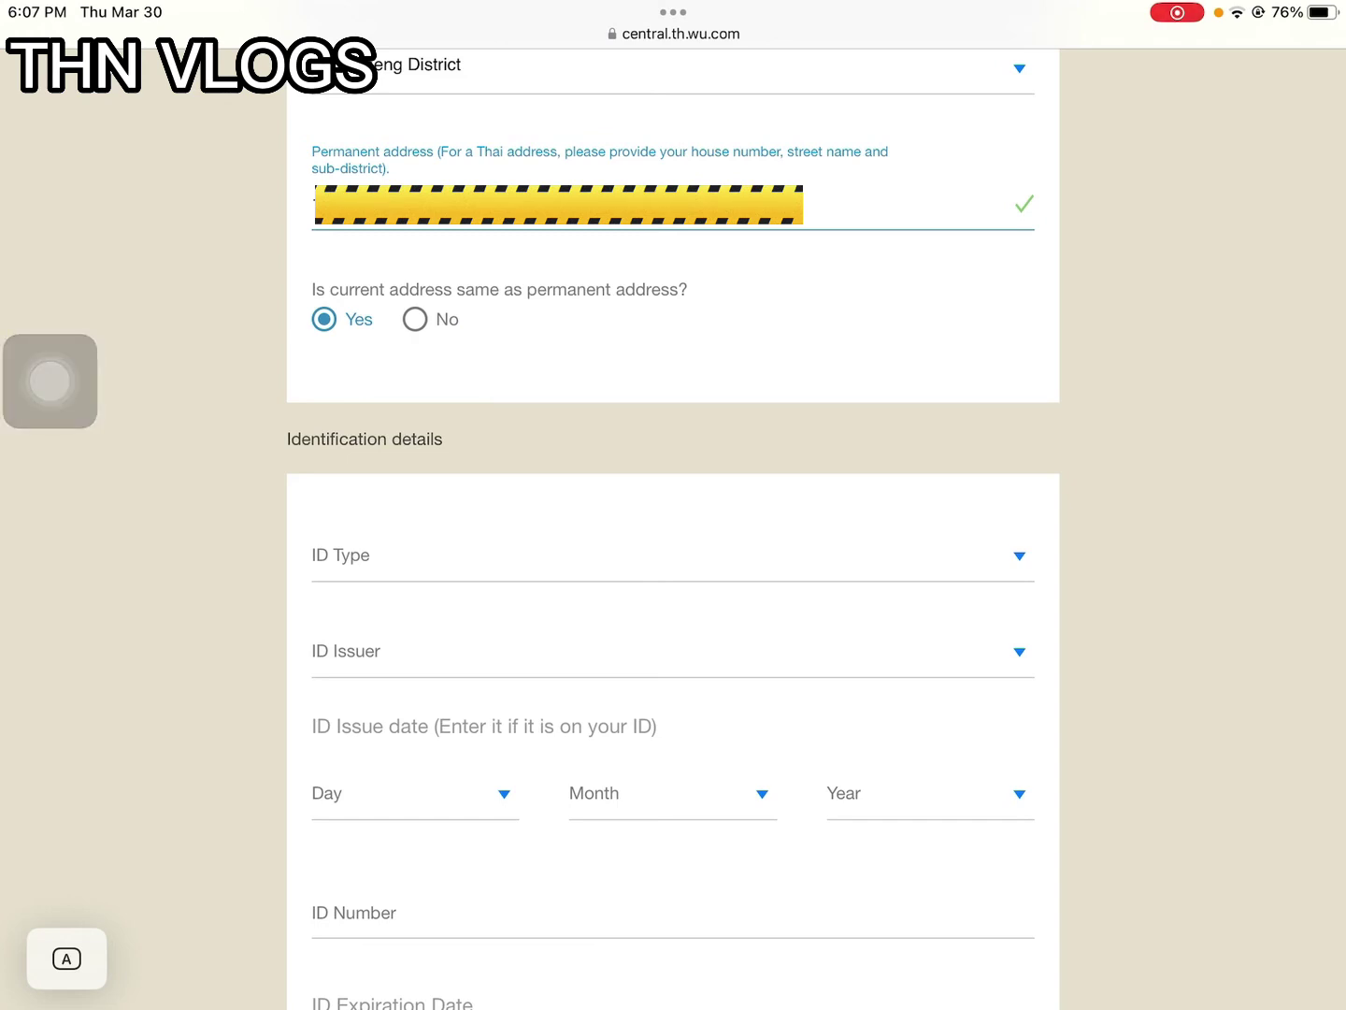
pyautogui.scroll(-2, 673, 526)
pyautogui.click(632, 458)
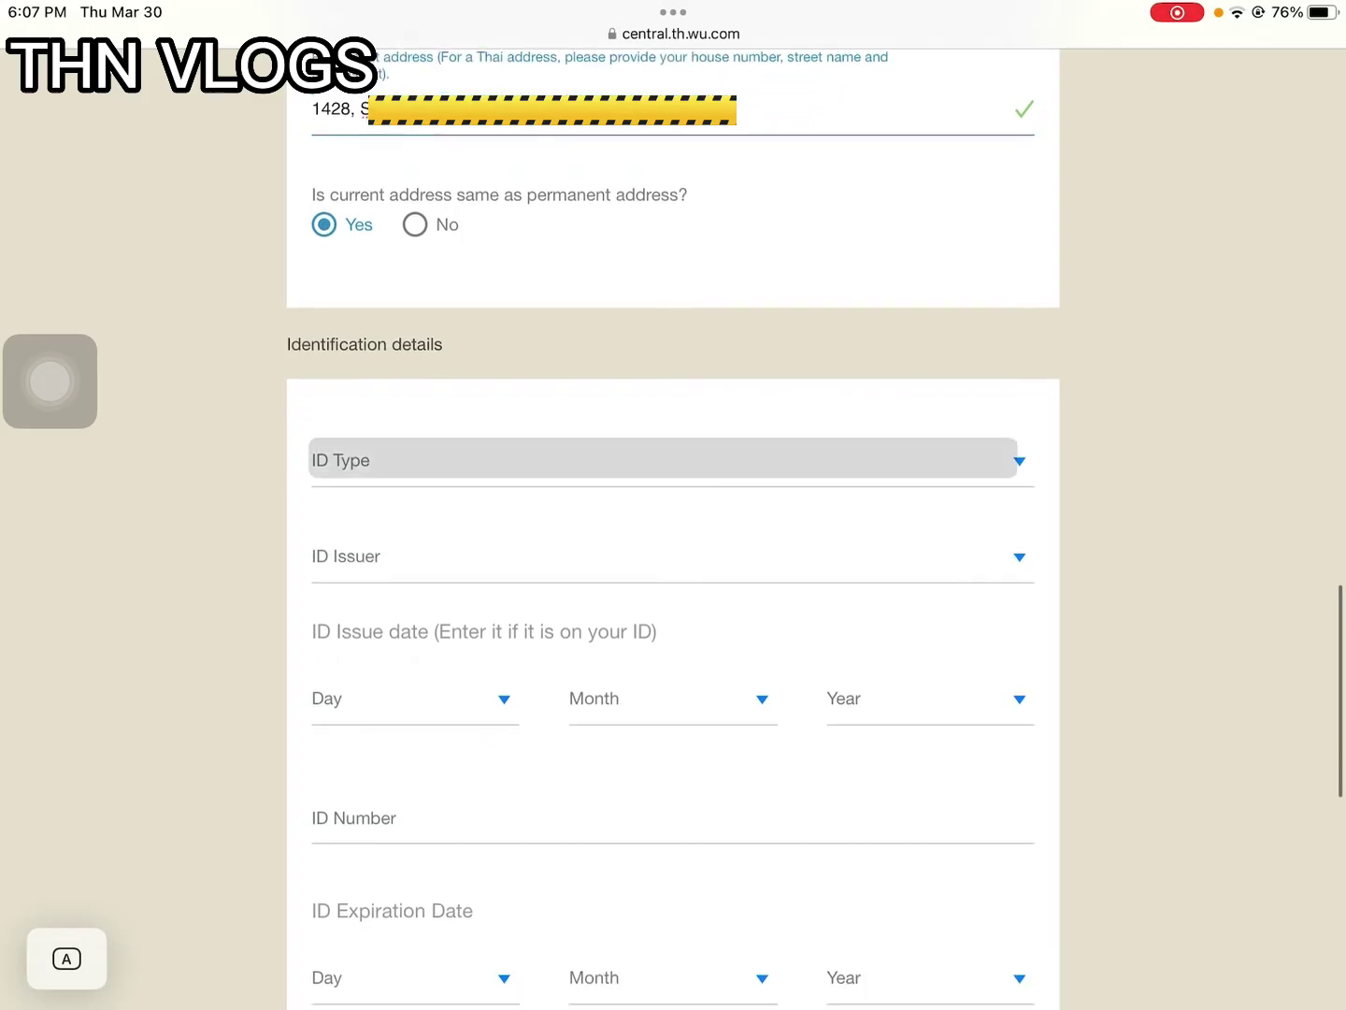
pyautogui.click(409, 543)
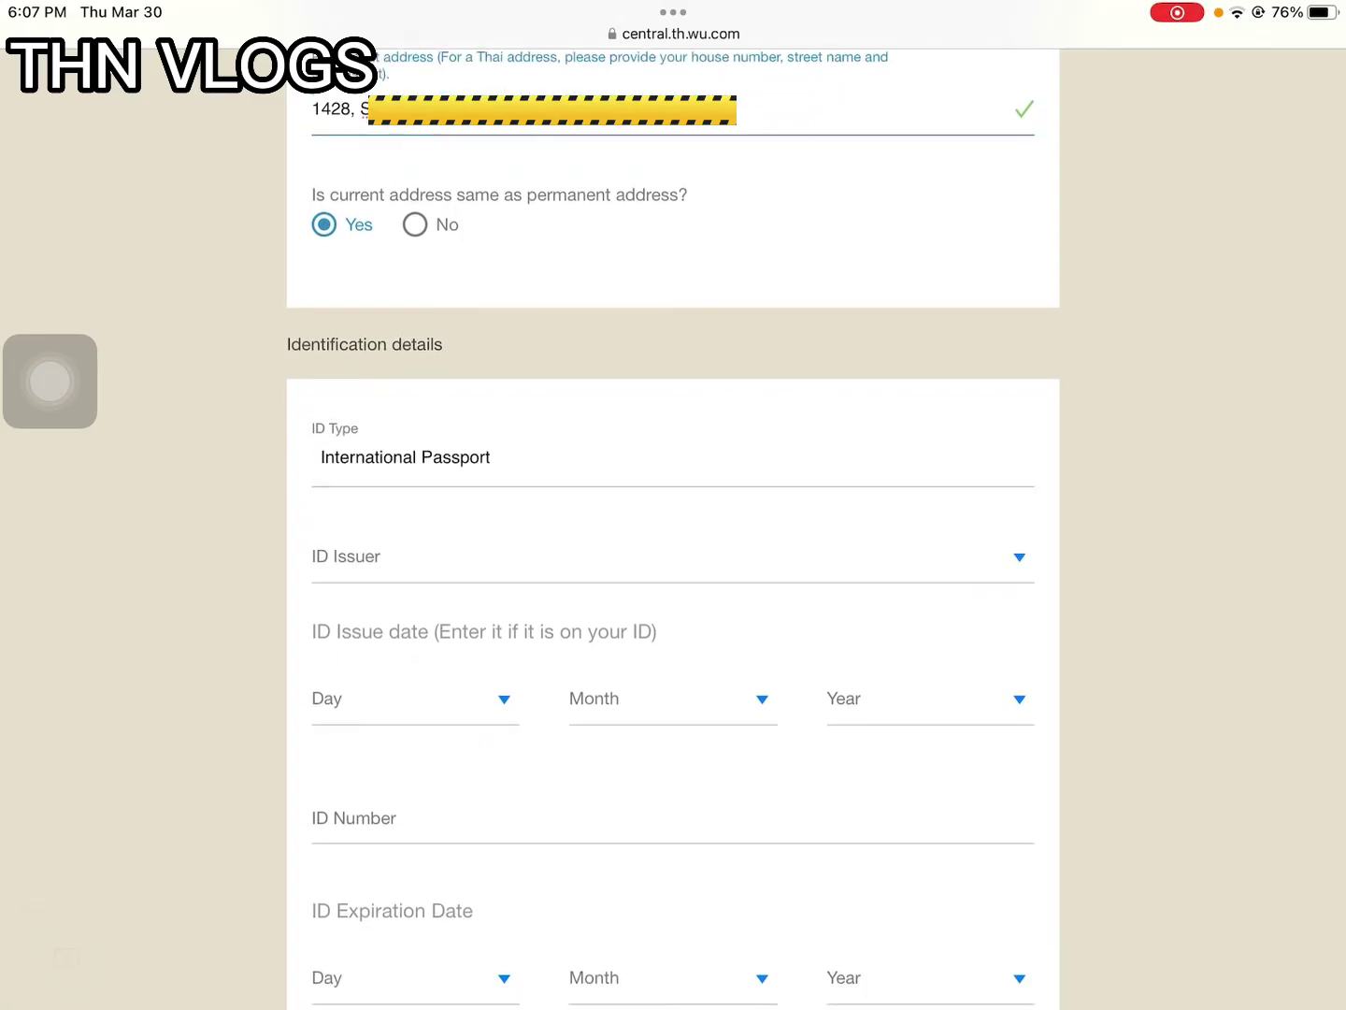
# Set the passport issuer to Myanmar and move on to the issue date
pyautogui.click(673, 555)
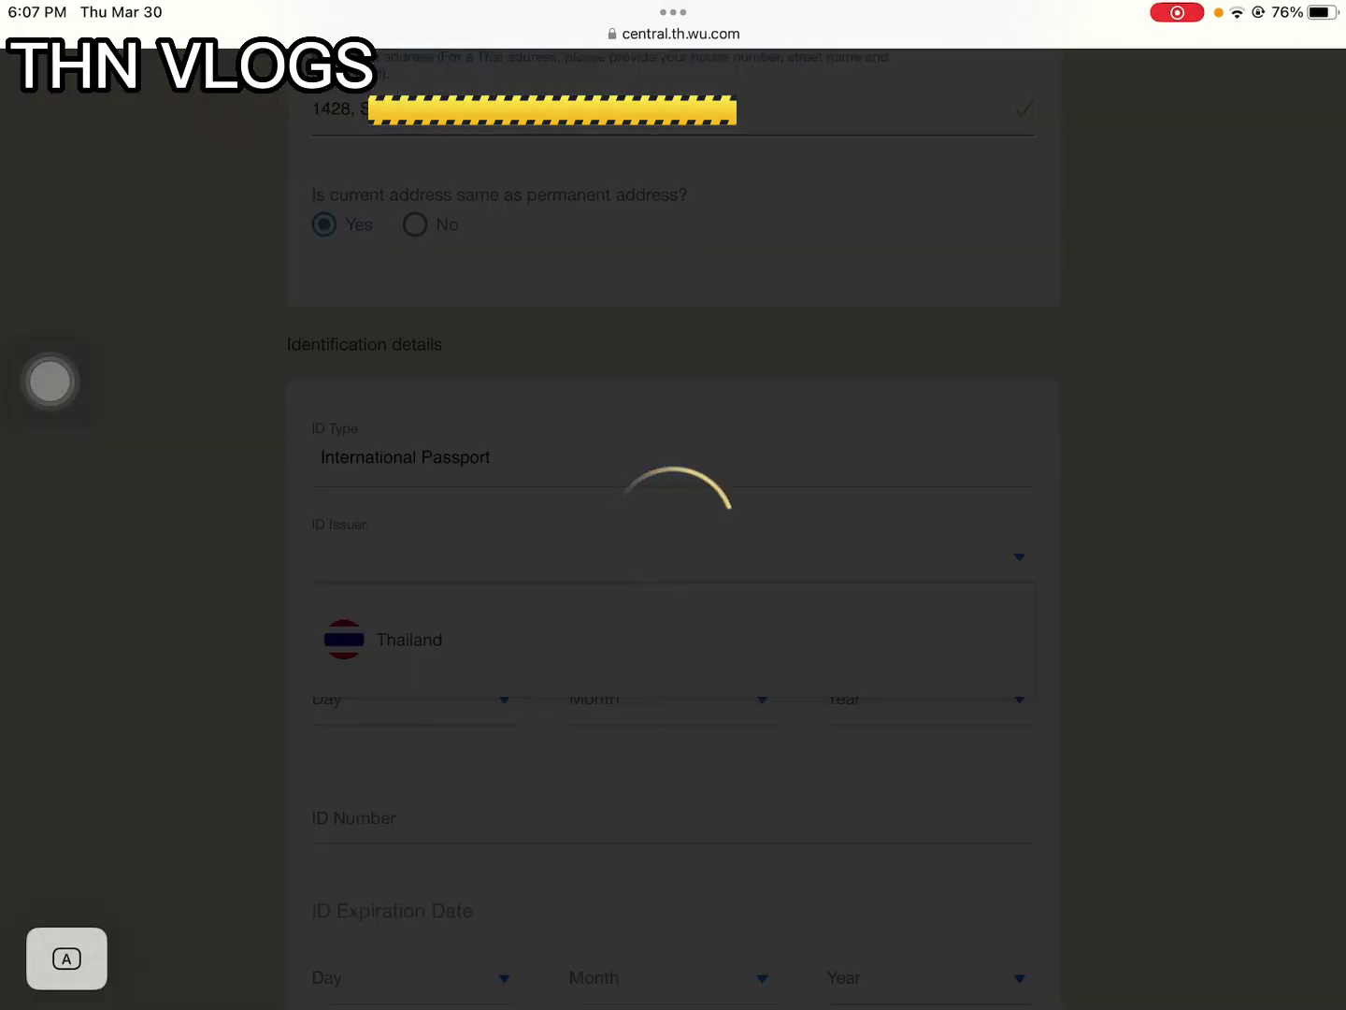
pyautogui.write('myas')
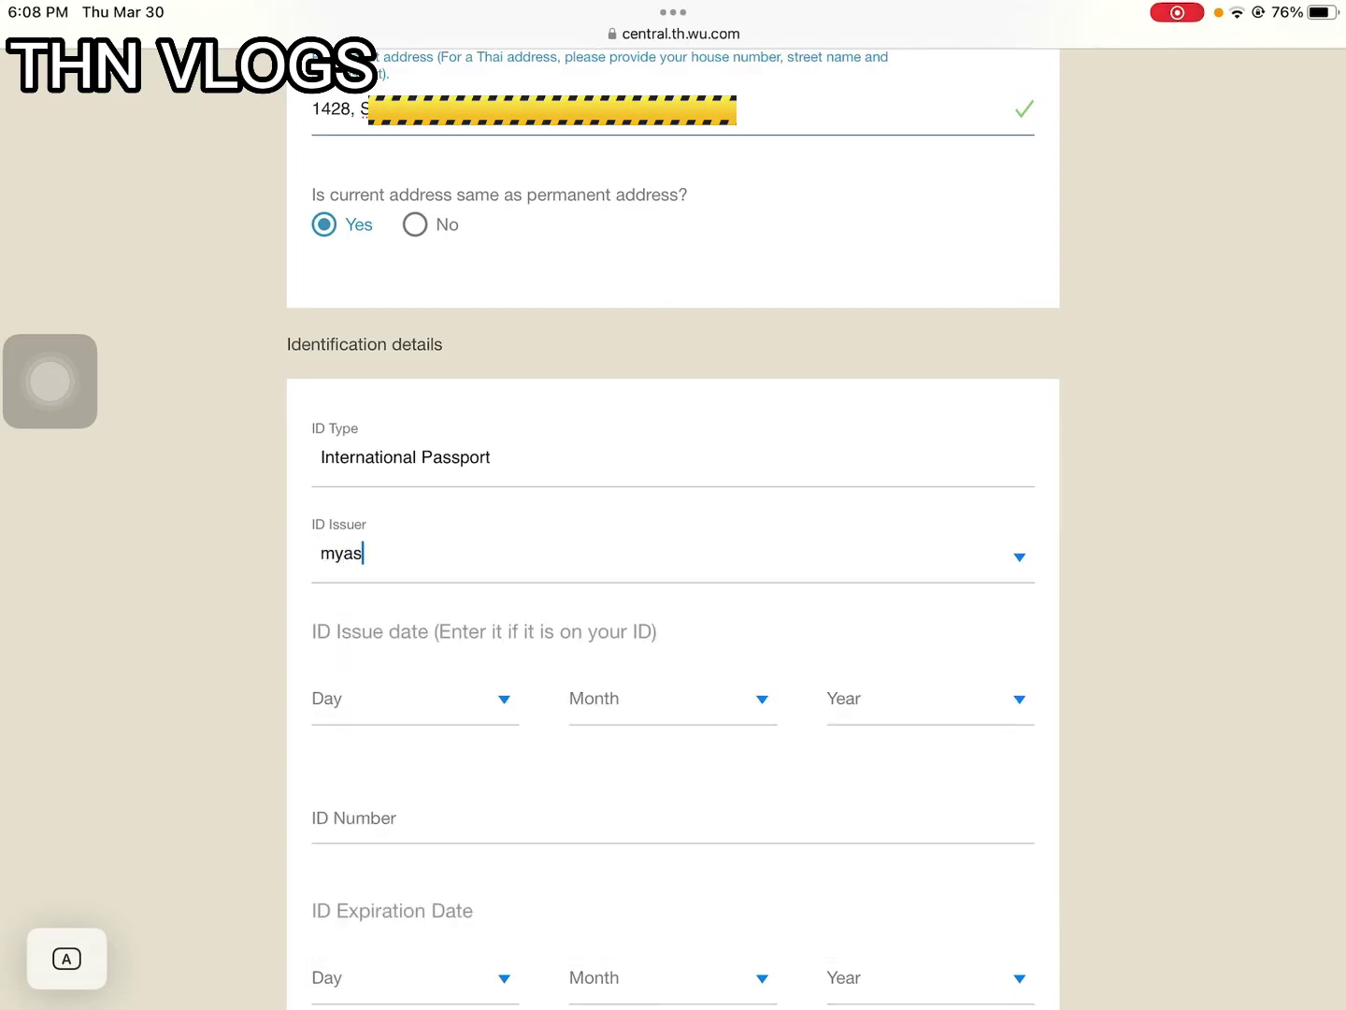
pyautogui.press('BackSpace')
pyautogui.press('BackSpace')
pyautogui.click(414, 640)
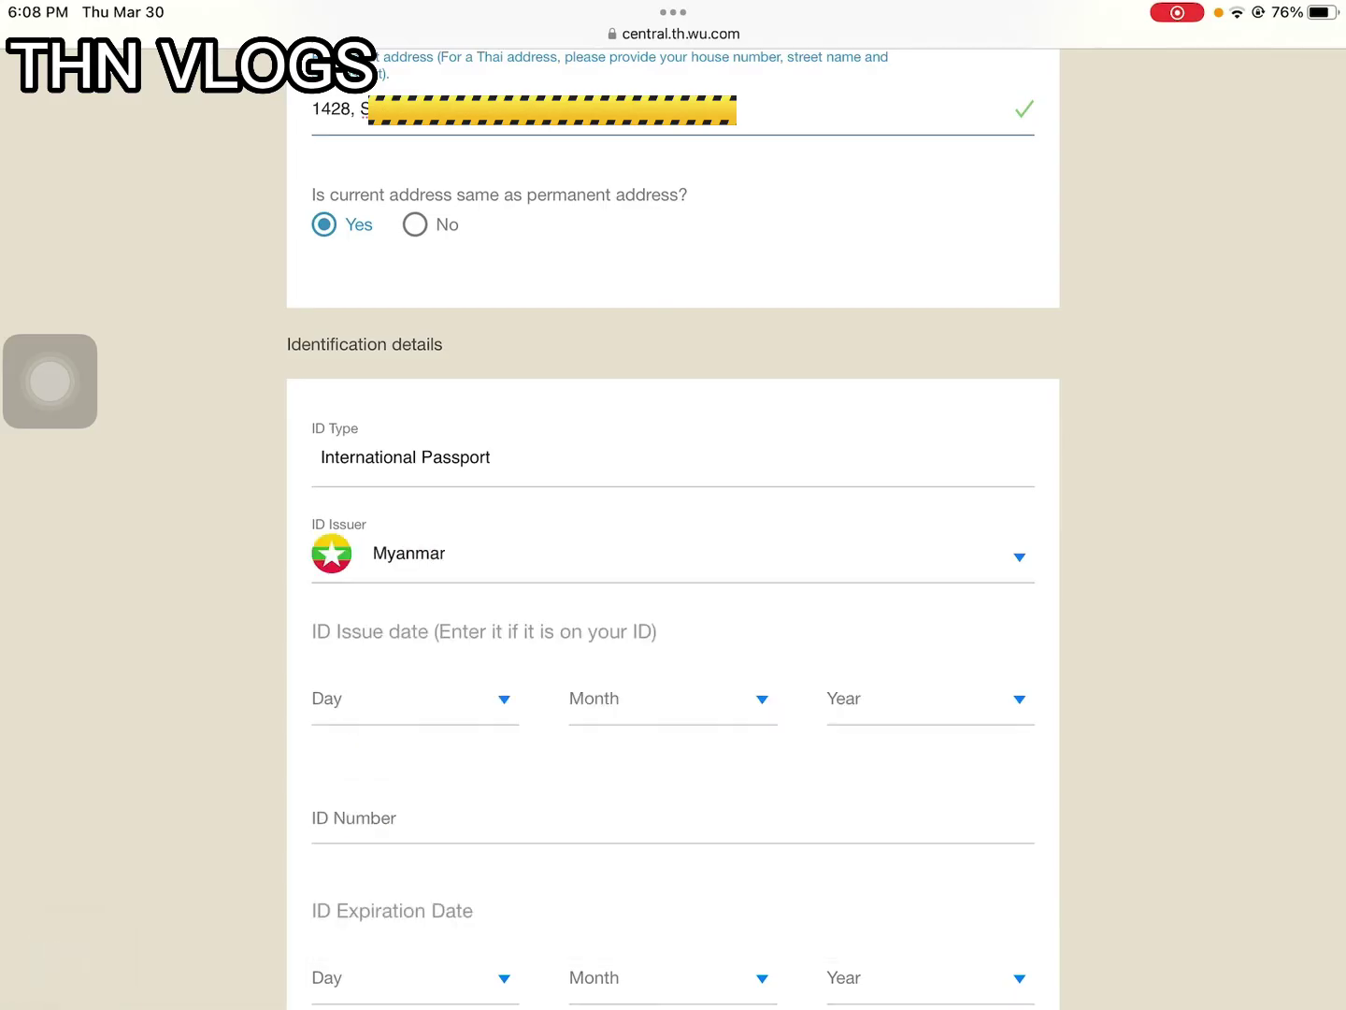
pyautogui.scroll(-3, 673, 525)
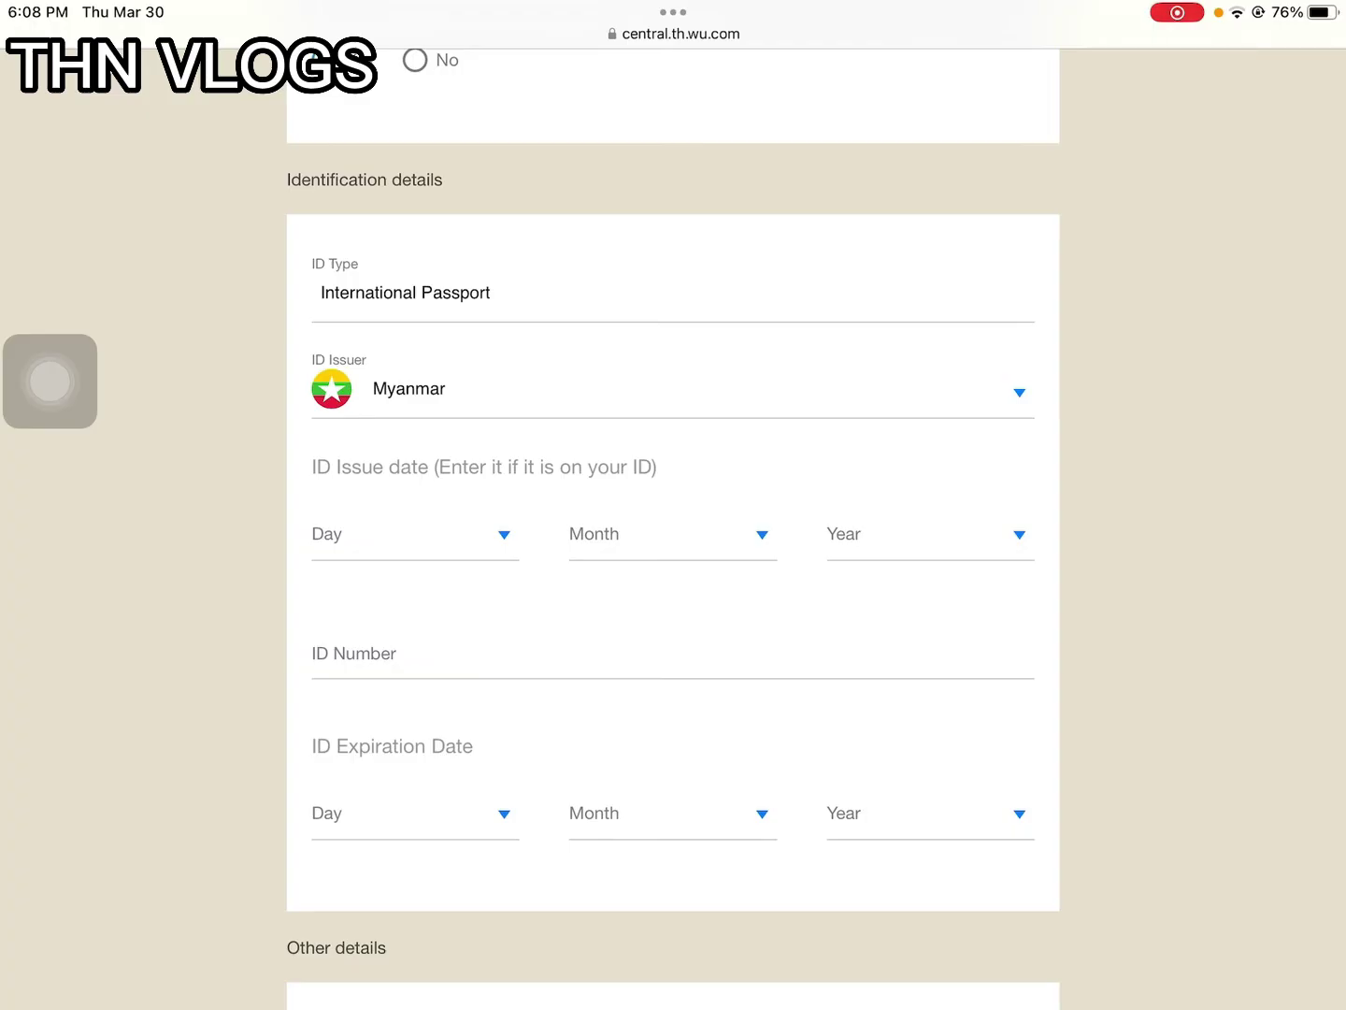
pyautogui.click(410, 533)
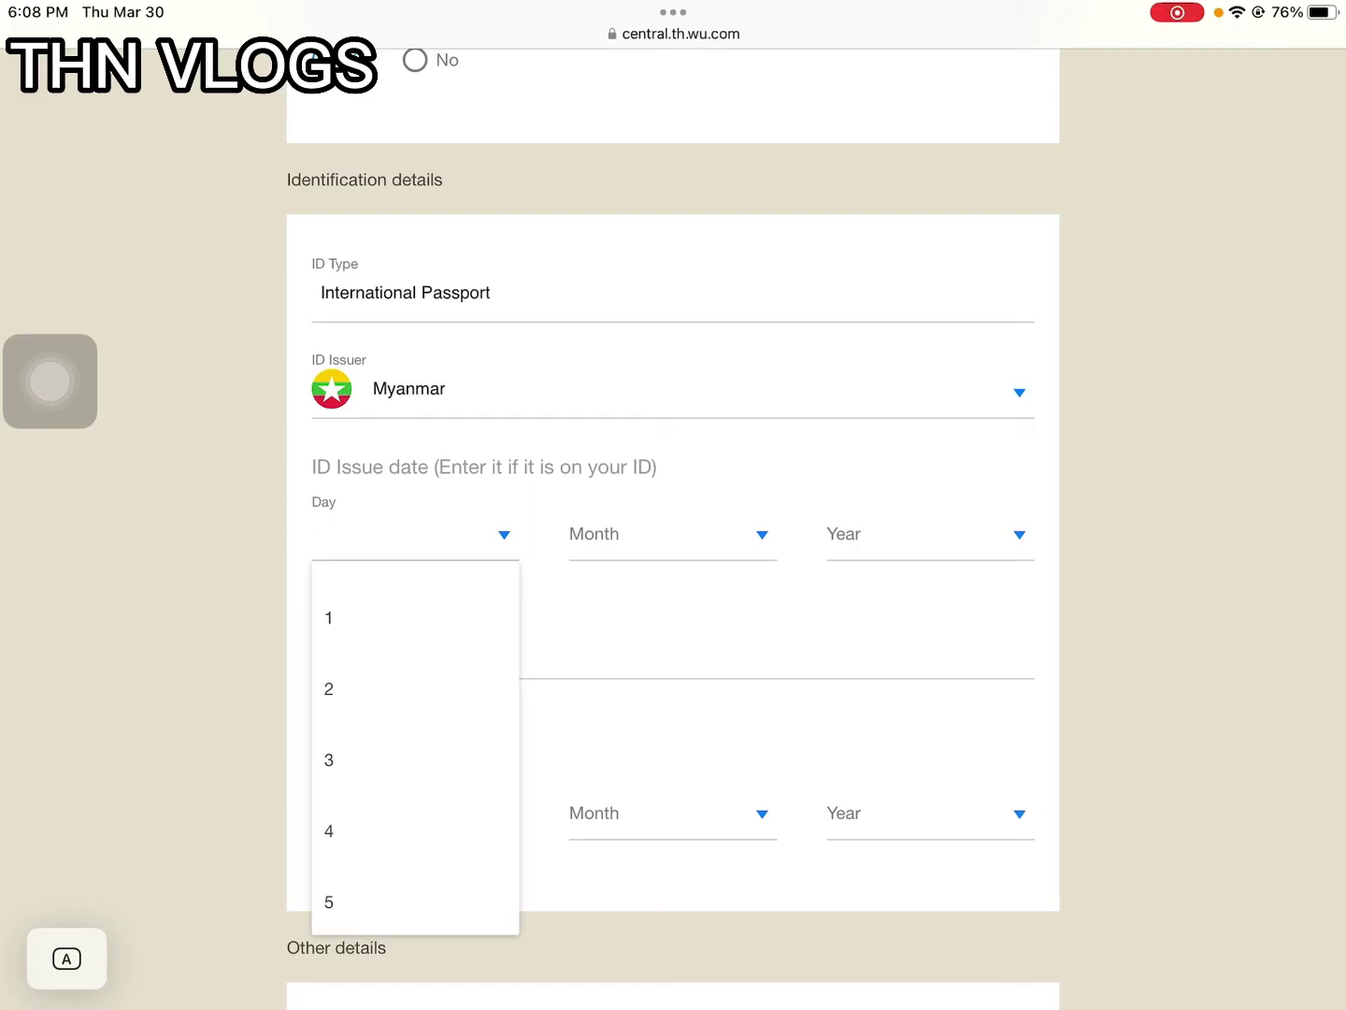
pyautogui.scroll(-2, 415, 736)
pyautogui.scroll(-3, 416, 737)
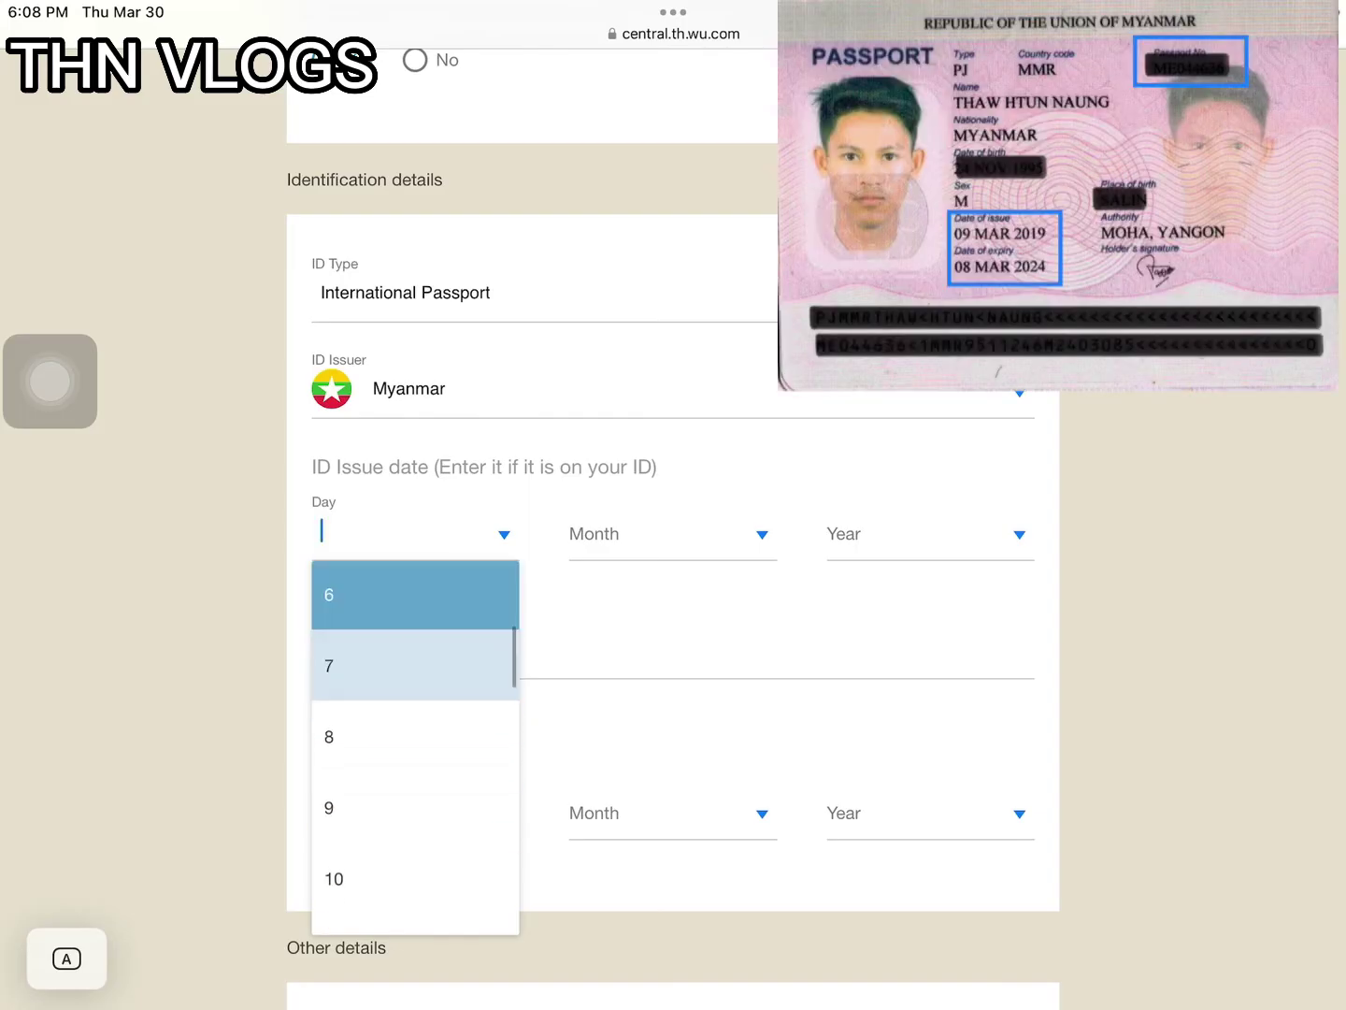
# Set the passport issue date to 9 March 2019
pyautogui.click(329, 806)
pyautogui.click(663, 533)
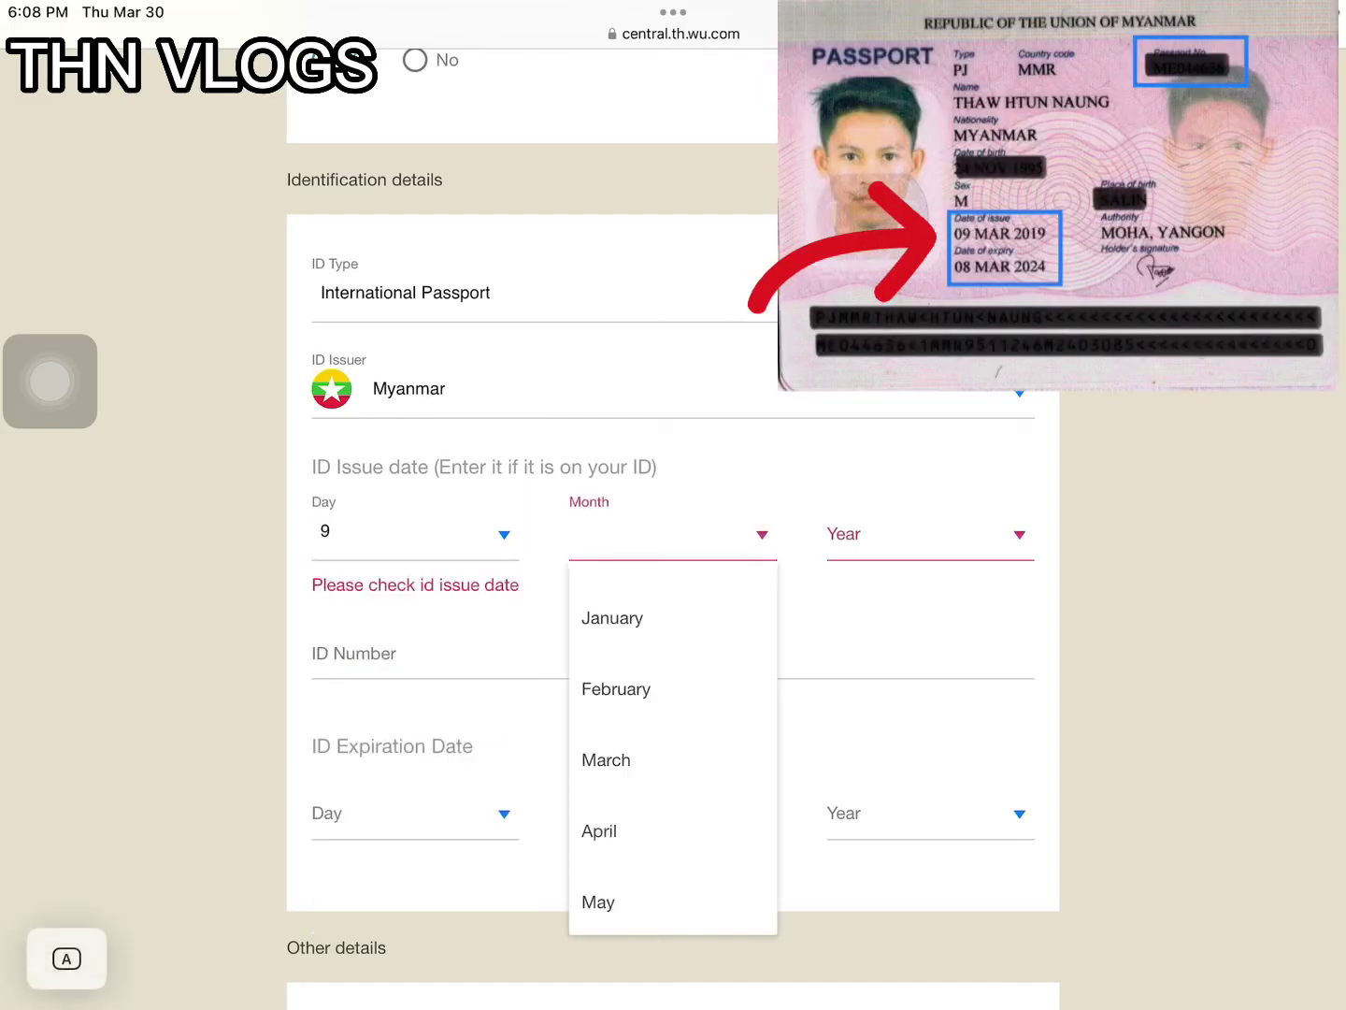
pyautogui.click(605, 759)
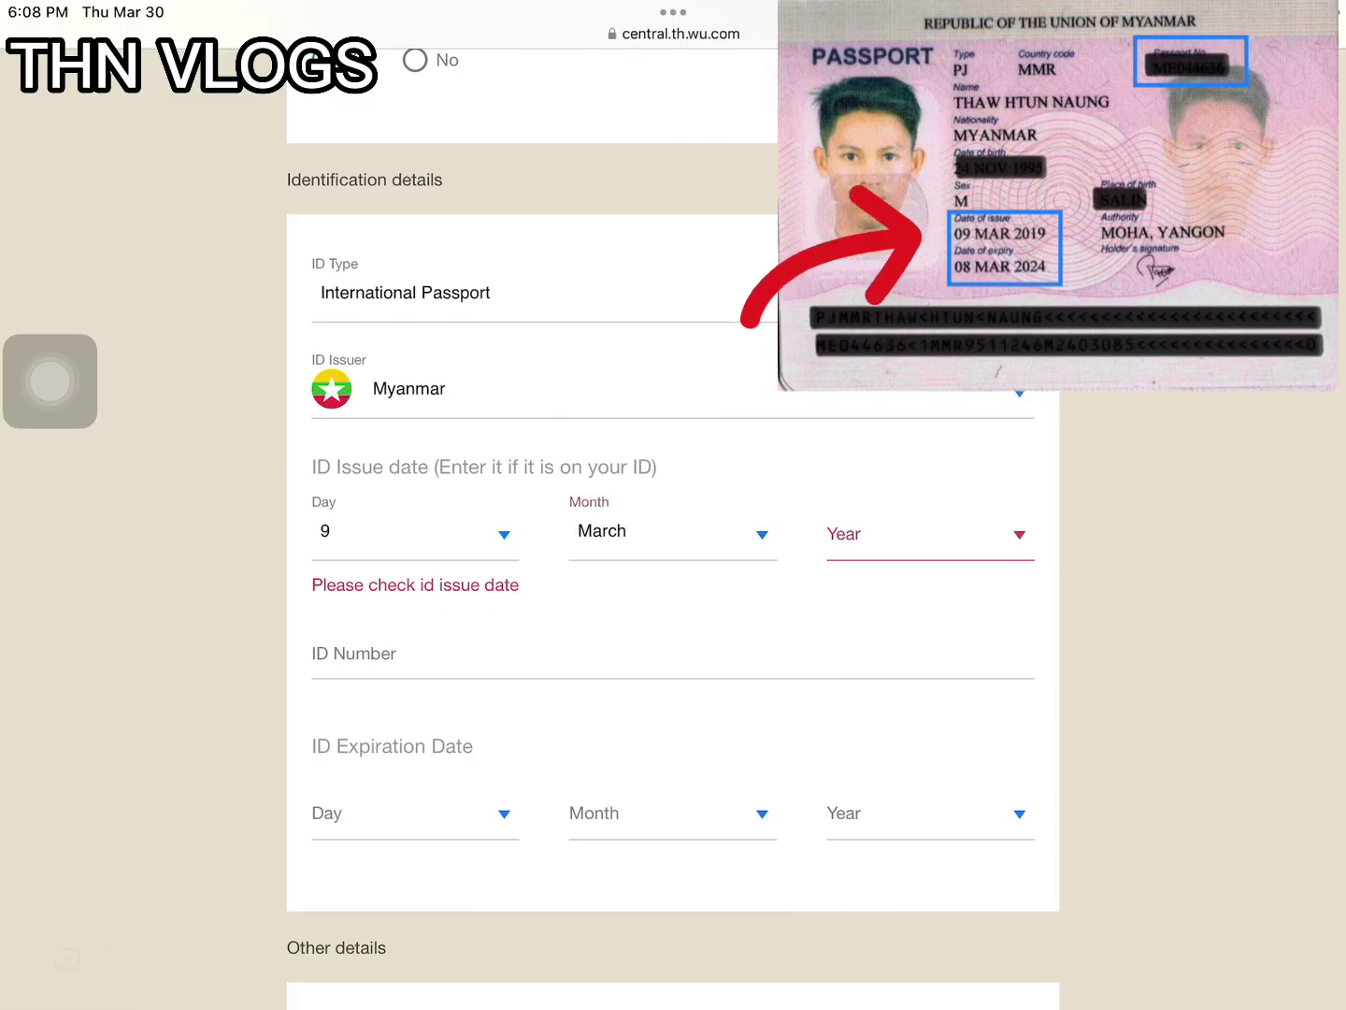
pyautogui.click(925, 534)
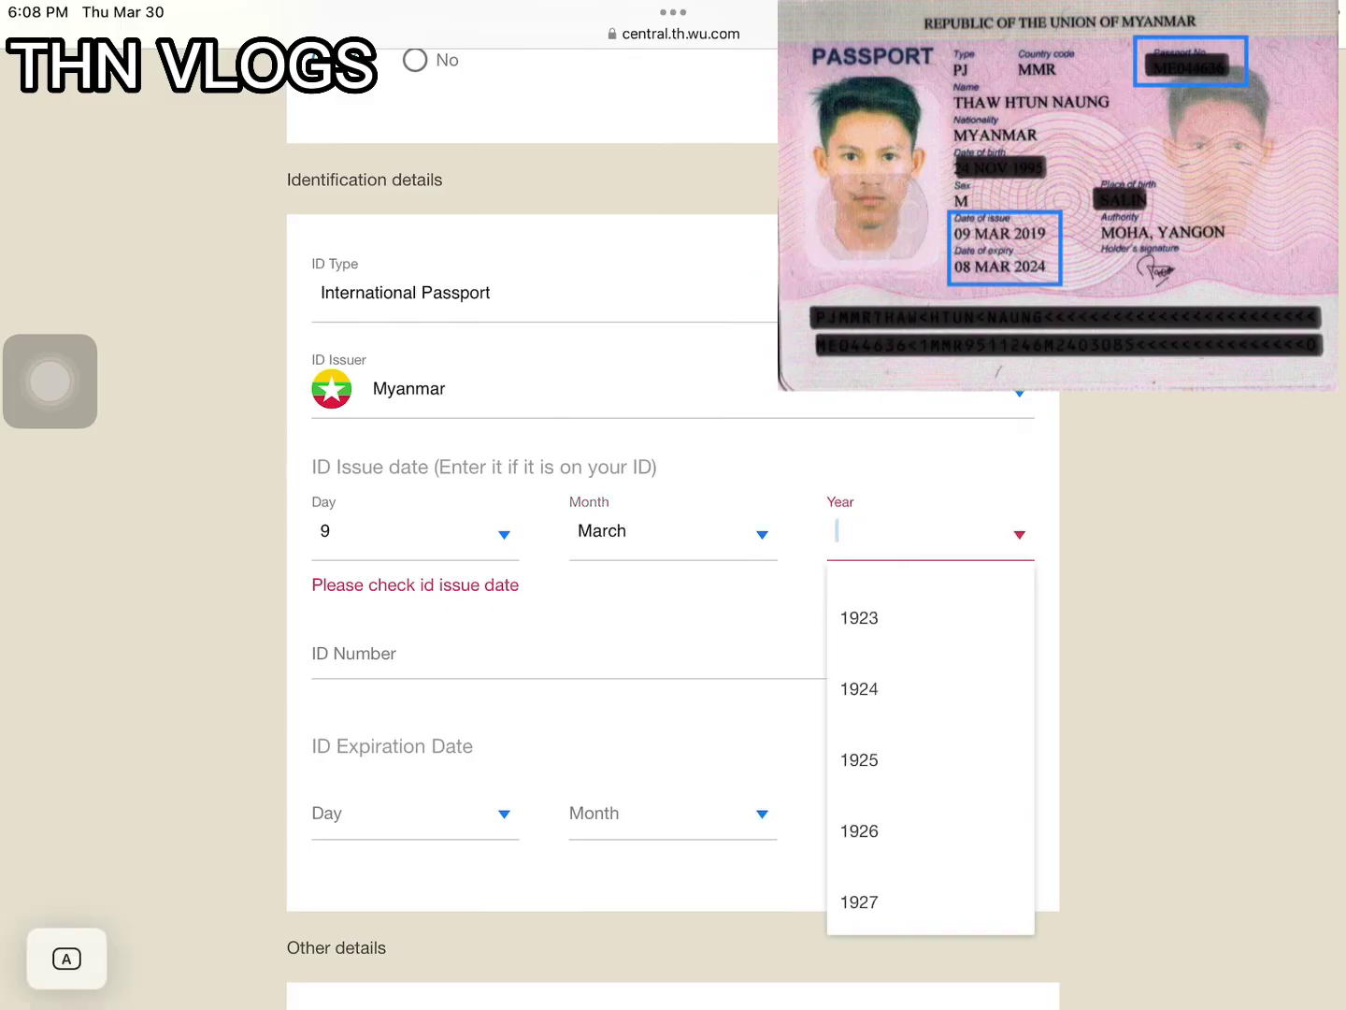
pyautogui.write('201')
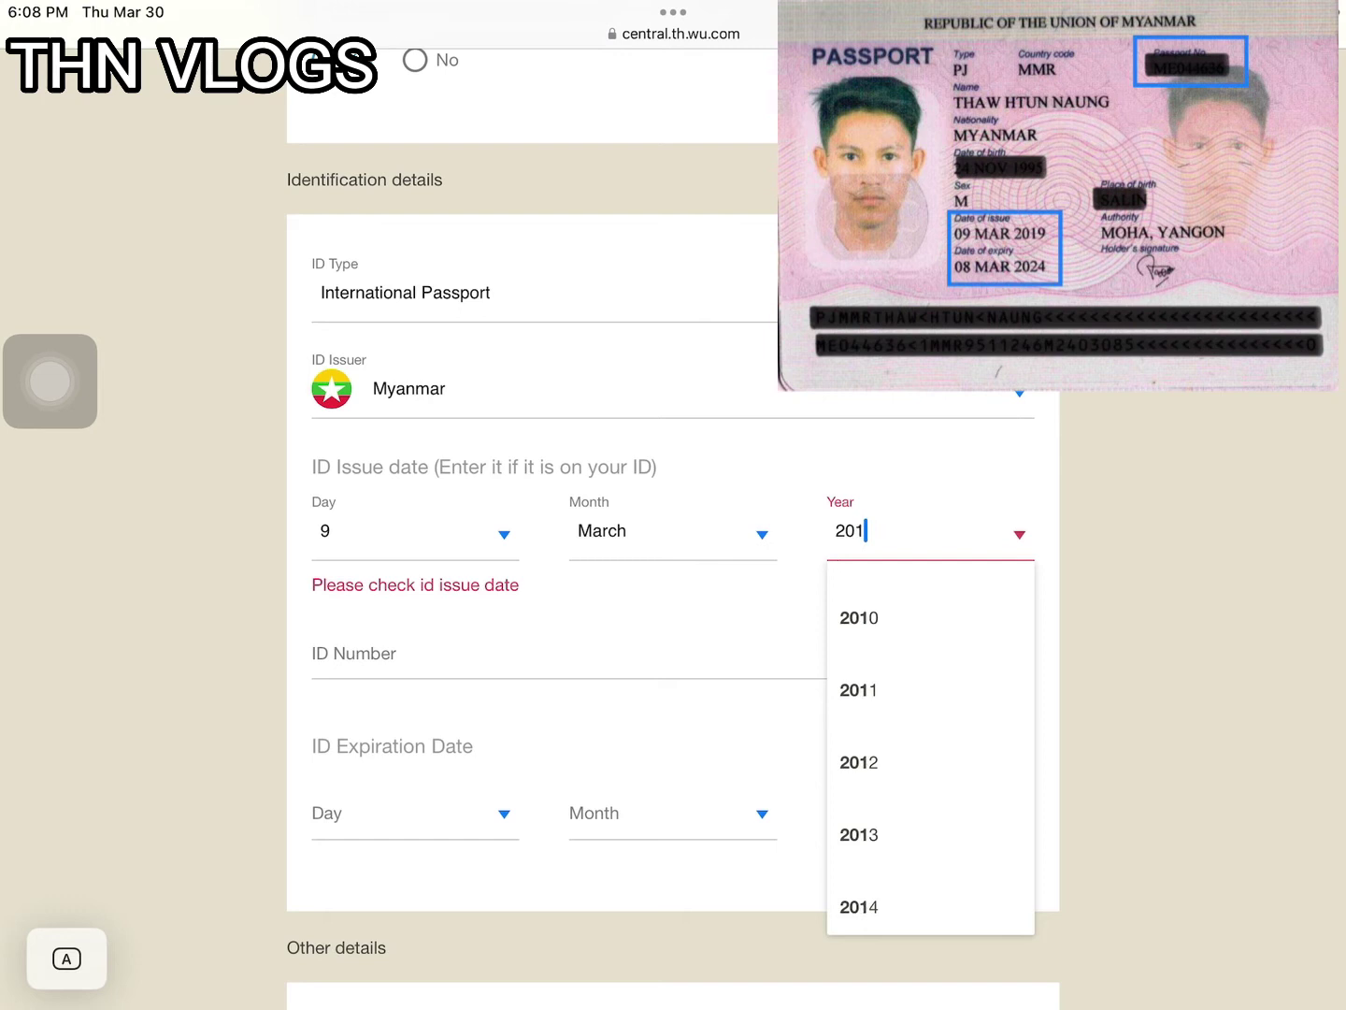
pyautogui.write('9')
pyautogui.click(858, 617)
pyautogui.scroll(-2, 674, 631)
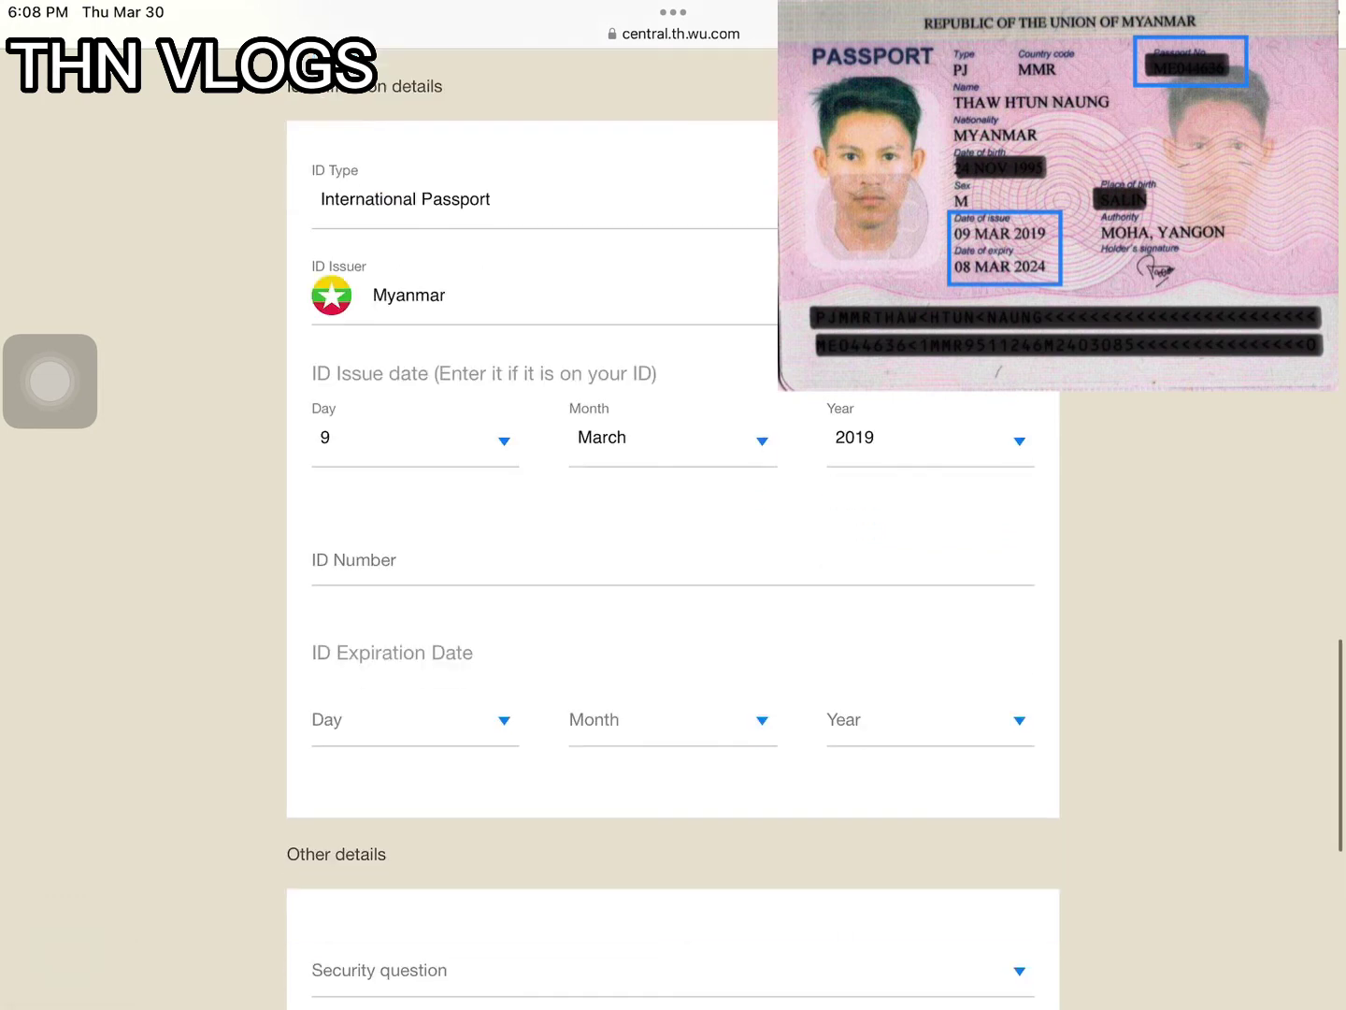
# Set the passport expiration date to 8 March 2024
pyautogui.click(410, 719)
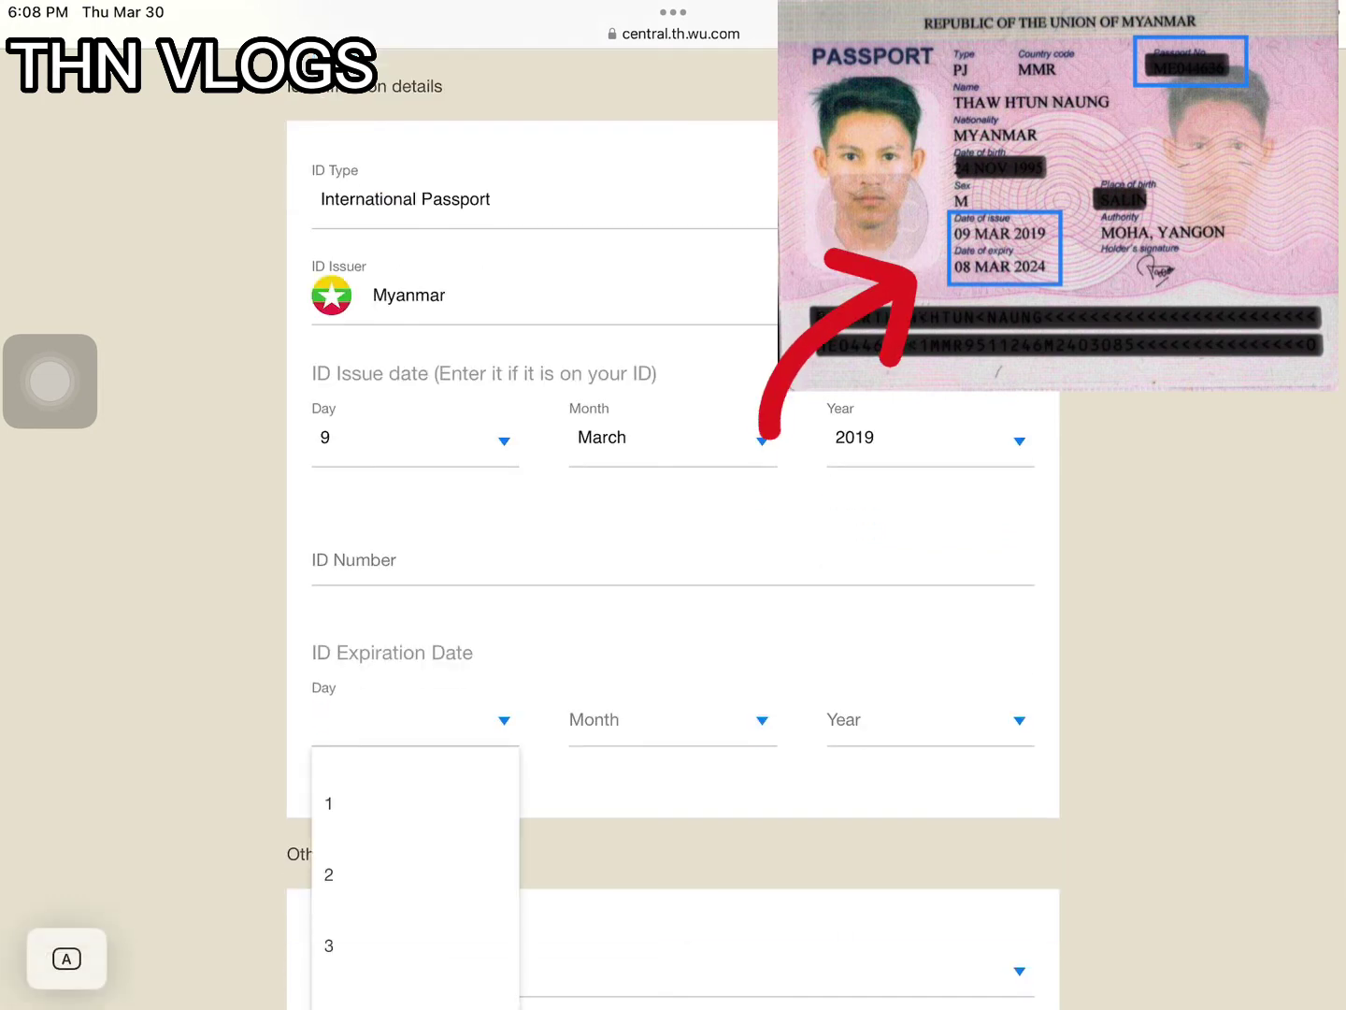
pyautogui.scroll(-1, 415, 878)
pyautogui.scroll(-1, 416, 878)
pyautogui.scroll(-1, 415, 878)
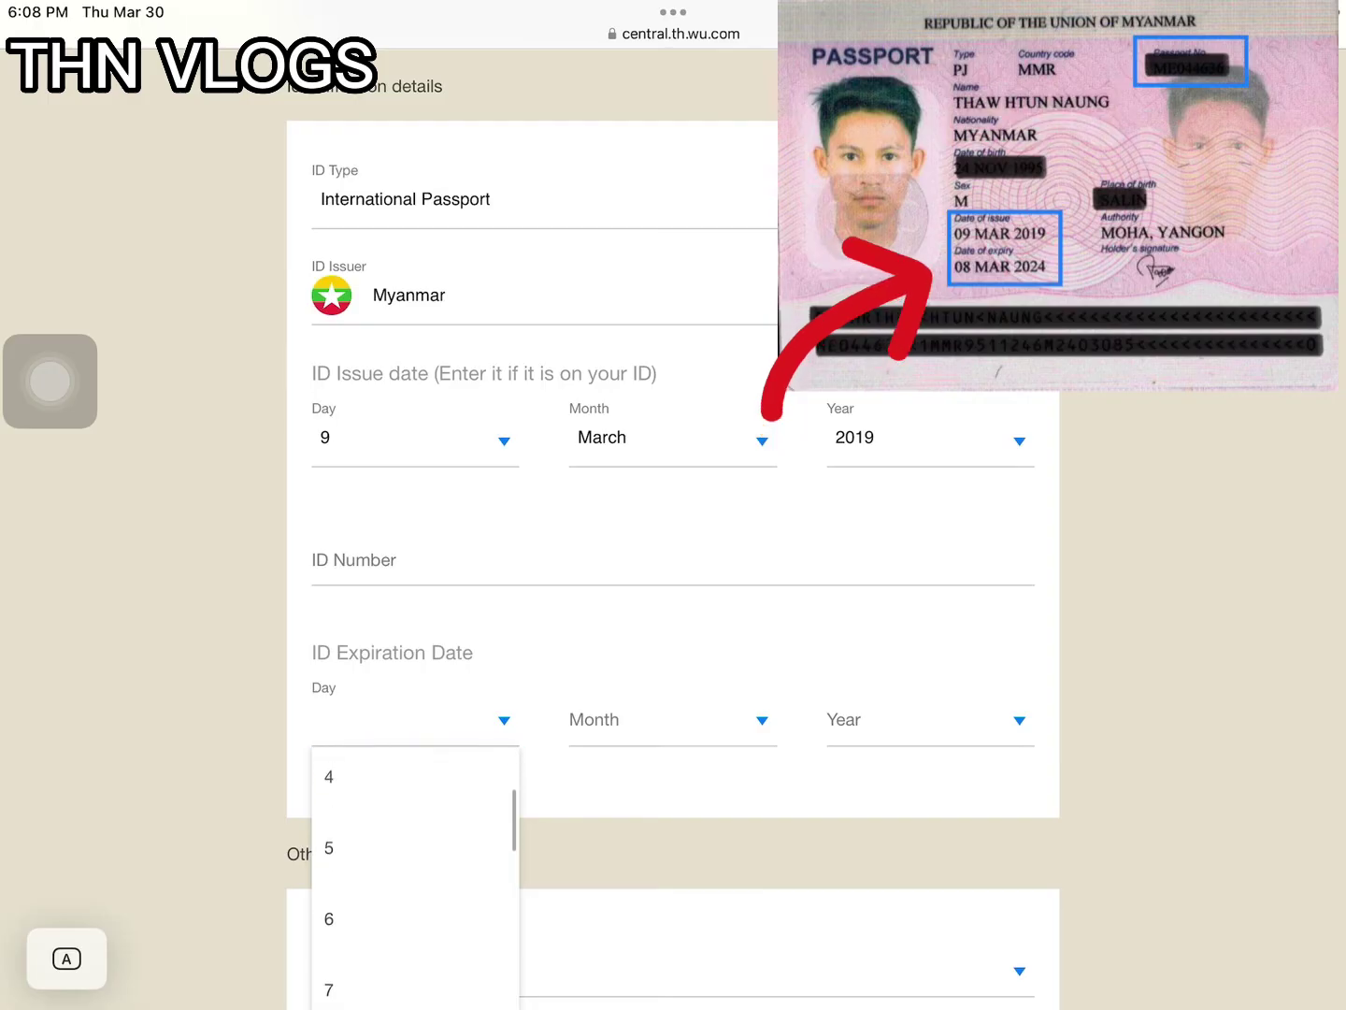
pyautogui.scroll(-1, 416, 879)
pyautogui.scroll(-3, 415, 878)
pyautogui.scroll(-1, 416, 879)
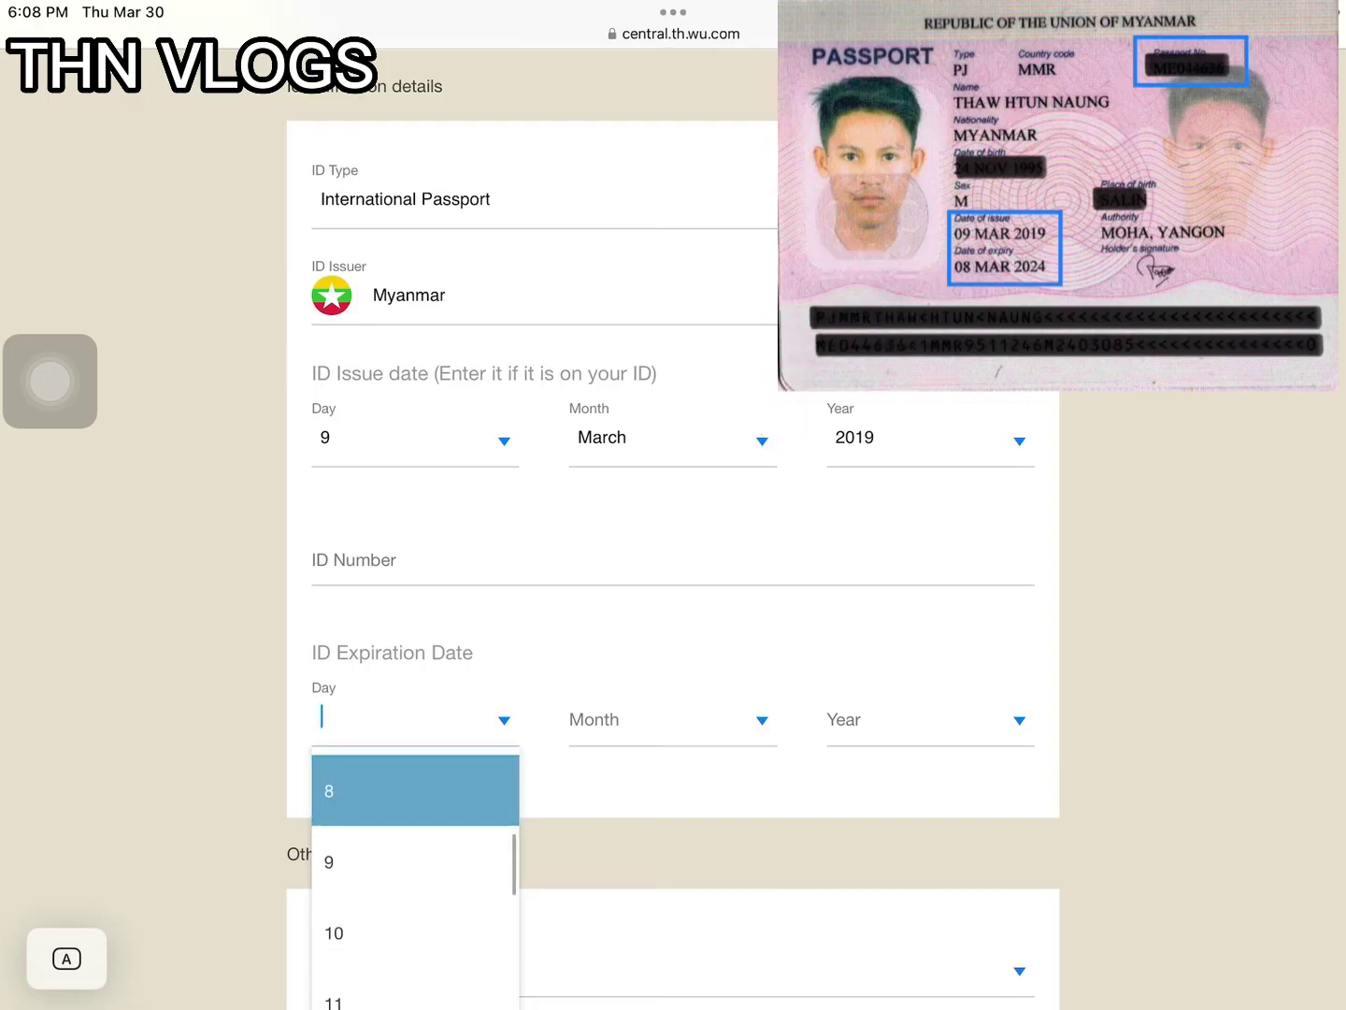
pyautogui.click(416, 808)
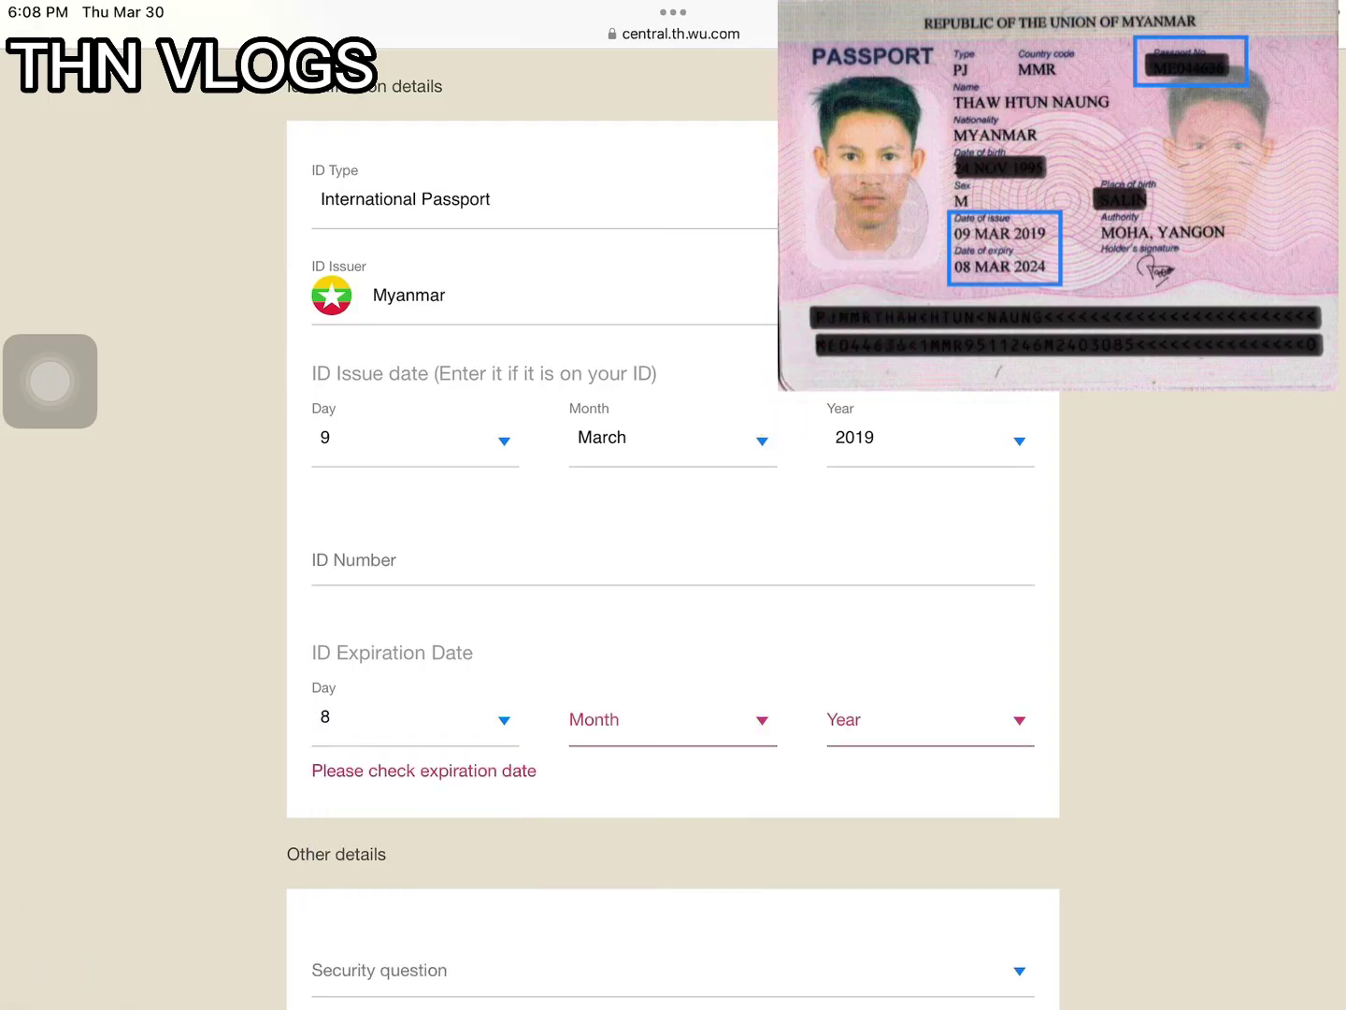
pyautogui.moveTo(49, 381)
pyautogui.mouseDown()
pyautogui.moveTo(150, 472)
pyautogui.moveTo(655, 505)
pyautogui.moveTo(909, 493)
pyautogui.moveTo(853, 561)
pyautogui.moveTo(327, 793)
pyautogui.moveTo(318, 743)
pyautogui.moveTo(661, 468)
pyautogui.moveTo(868, 571)
pyautogui.moveTo(474, 407)
pyautogui.mouseUp()
pyautogui.click(663, 720)
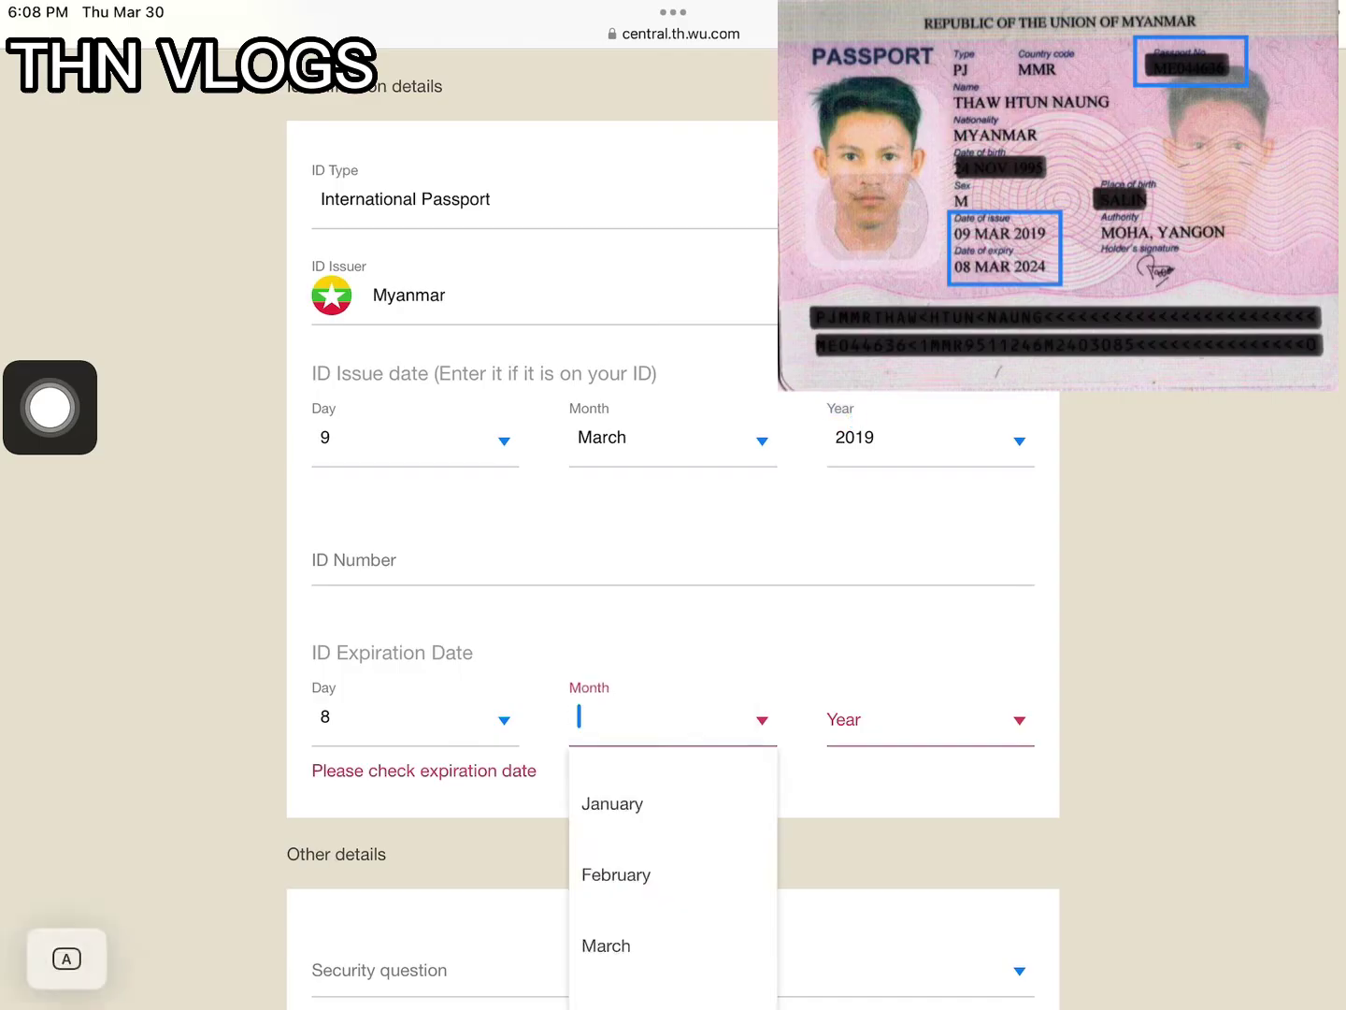
pyautogui.moveTo(661, 872); pyautogui.dragTo(662, 719)
pyautogui.click(662, 794)
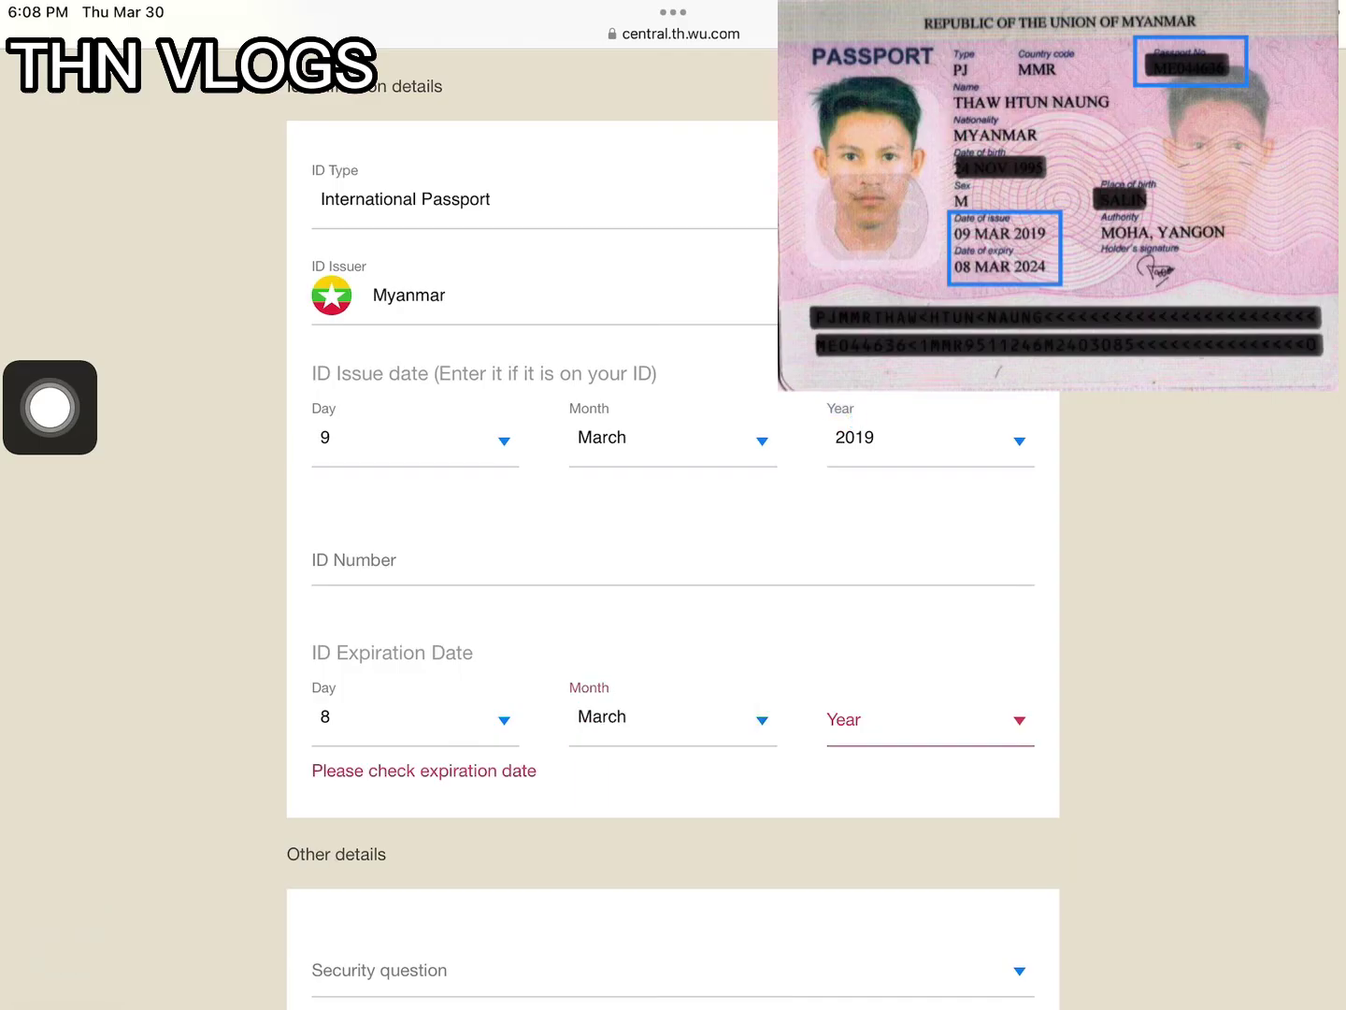
pyautogui.click(925, 720)
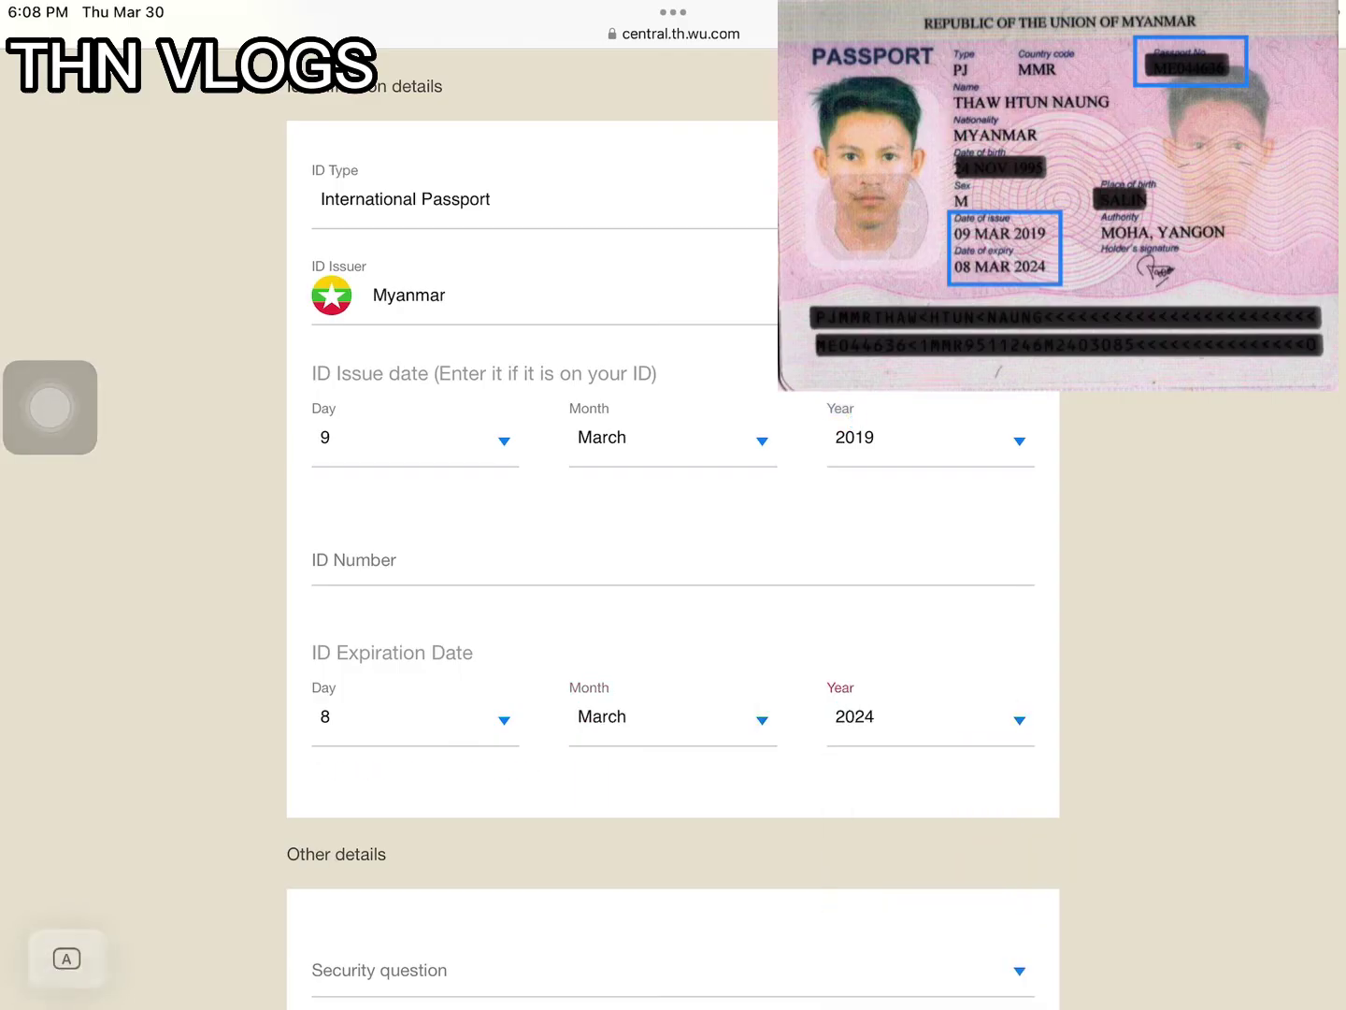
# Enter the passport number as the ID Number and bring up the security question list
pyautogui.click(662, 558)
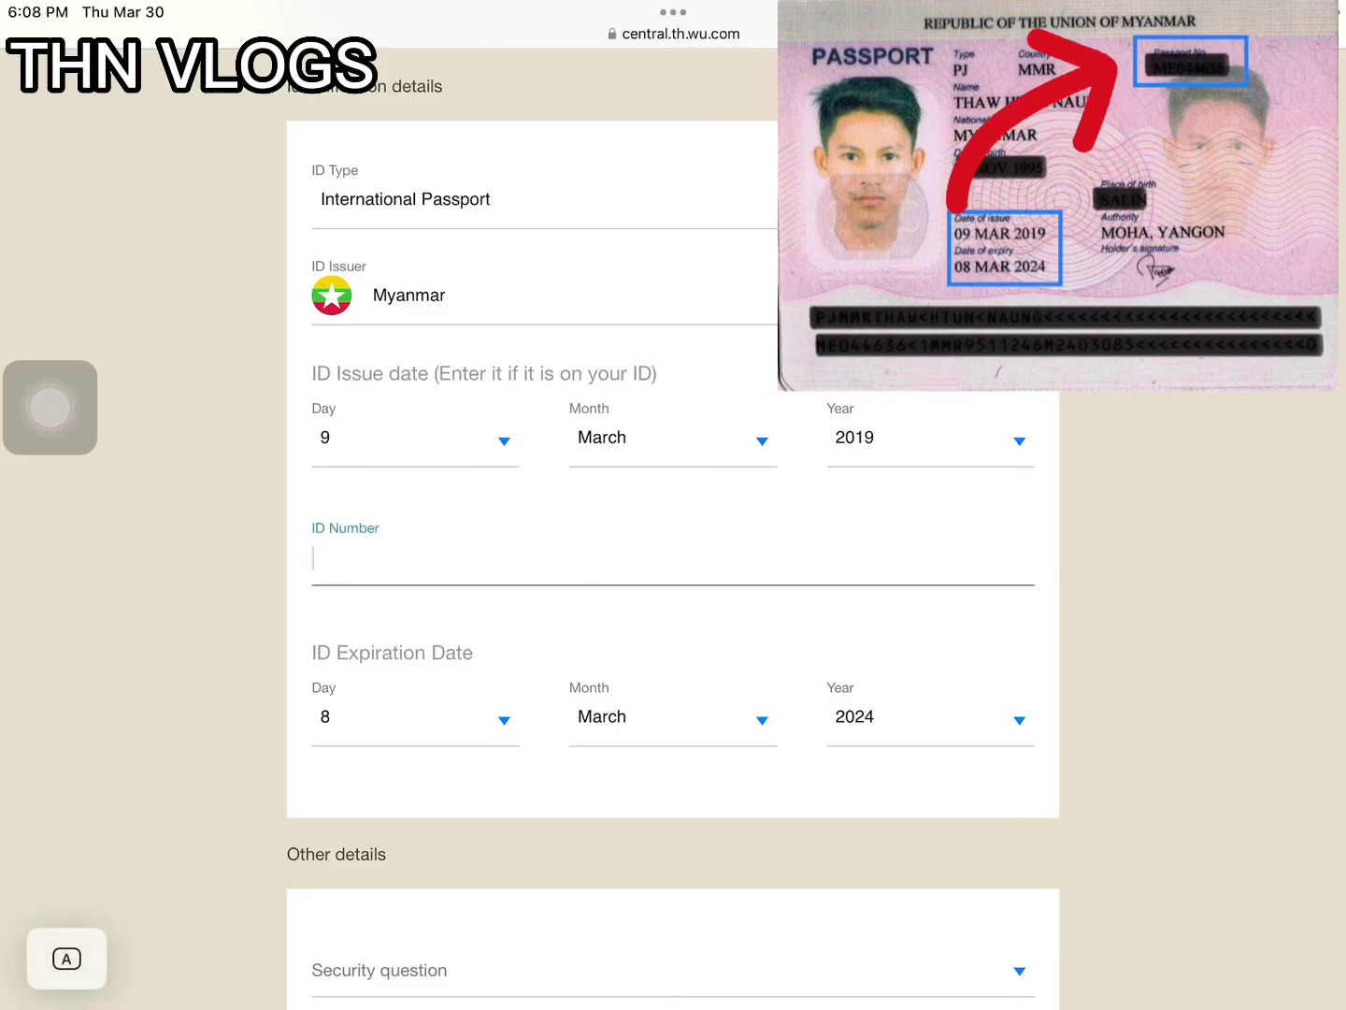
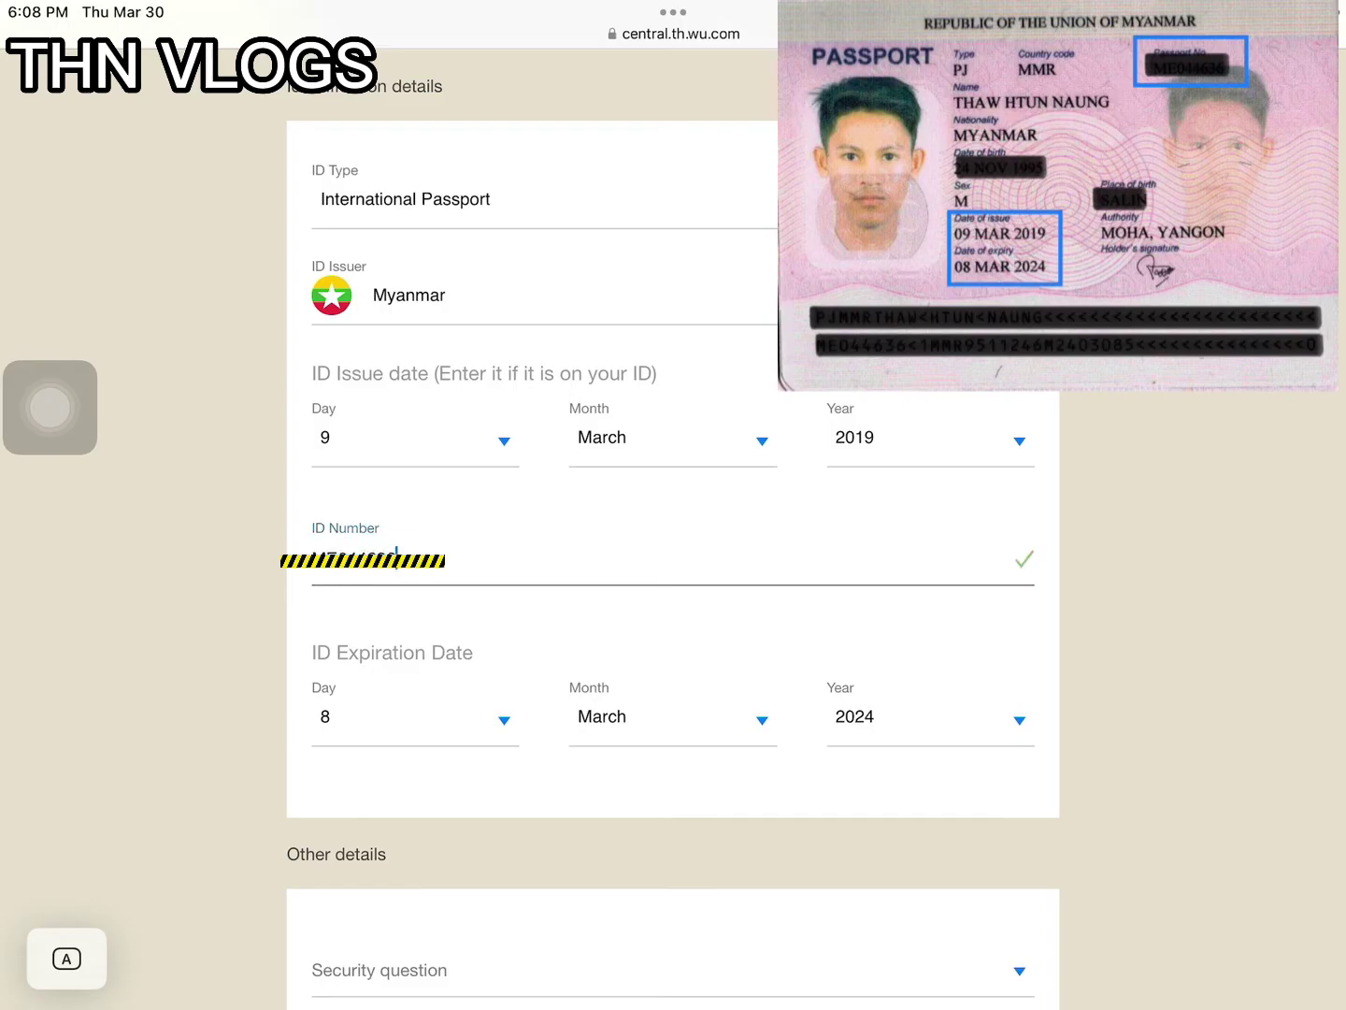
pyautogui.press('Tab')
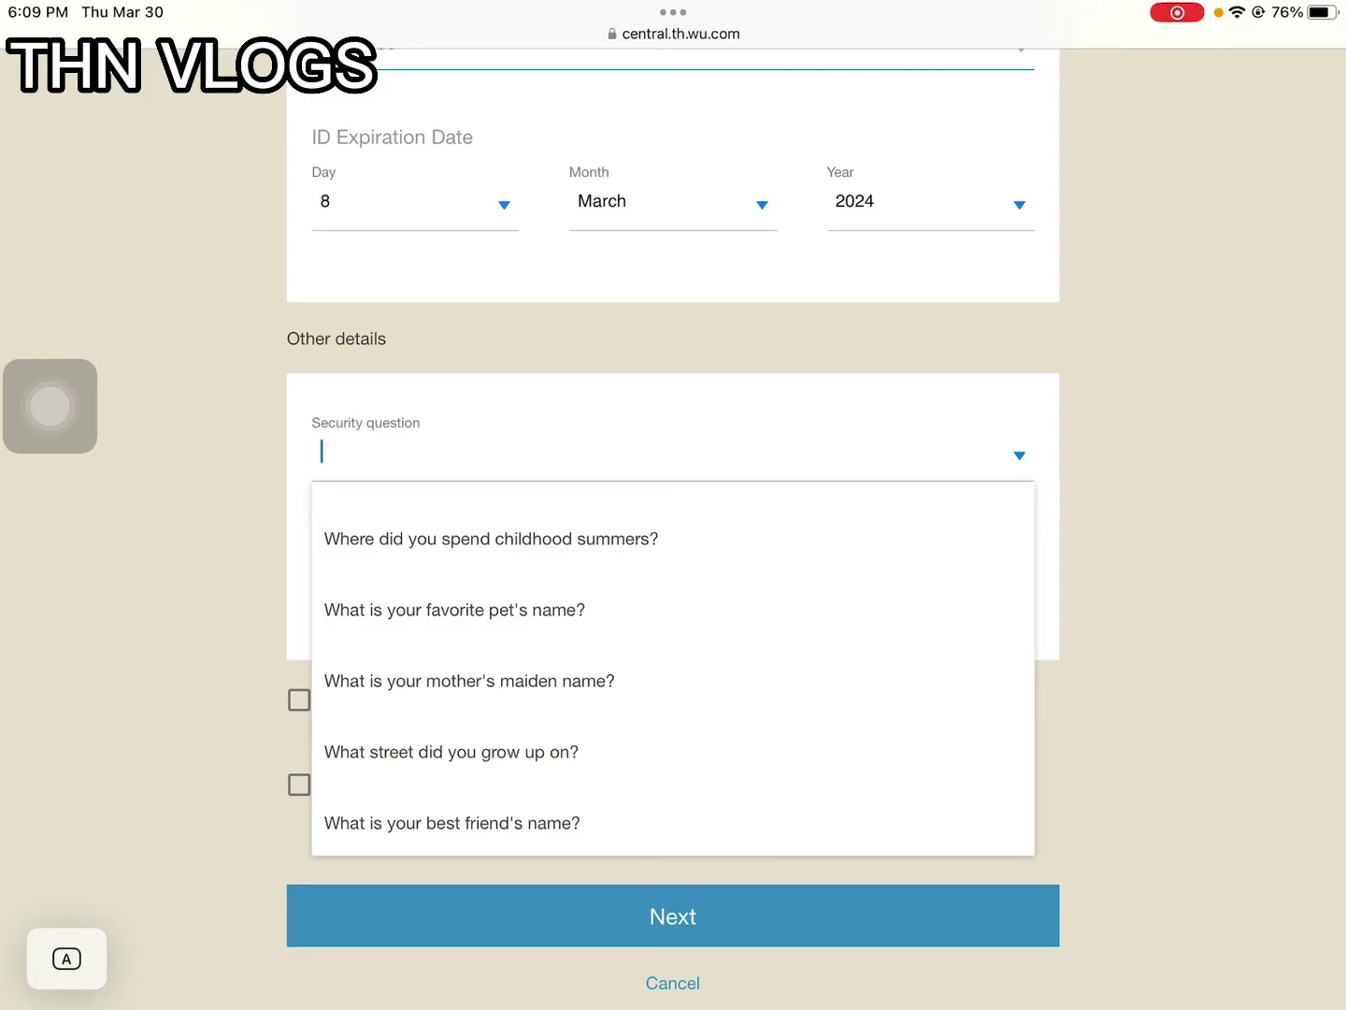
# Answer the childhood-summers security question, accept terms and offers, and submit registration
pyautogui.click(492, 538)
pyautogui.click(491, 553)
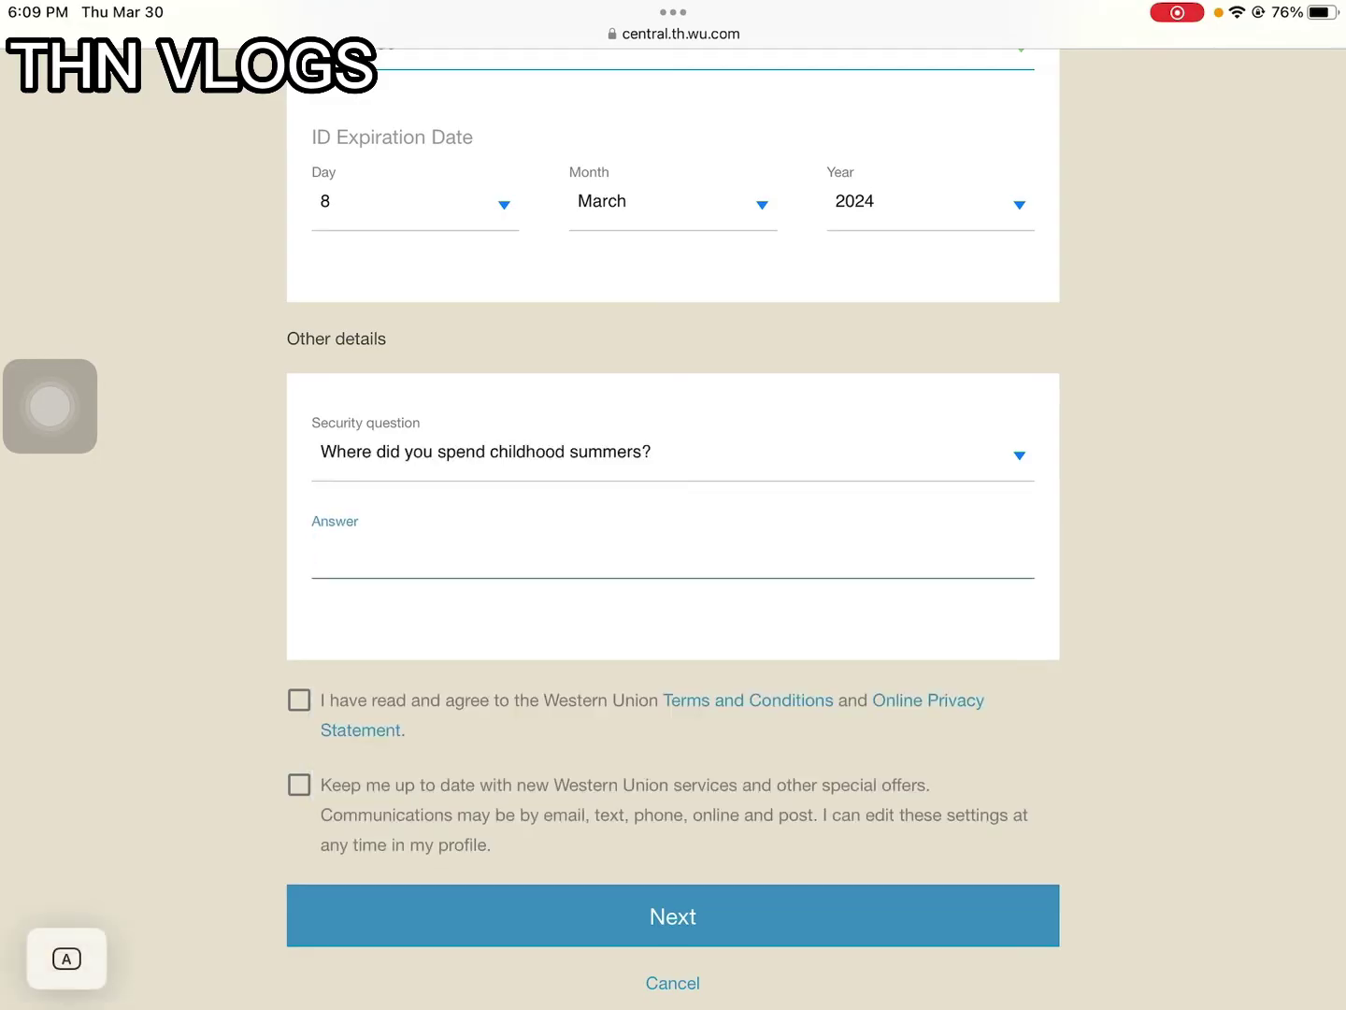
pyautogui.write('1')
pyautogui.click(298, 699)
pyautogui.click(298, 785)
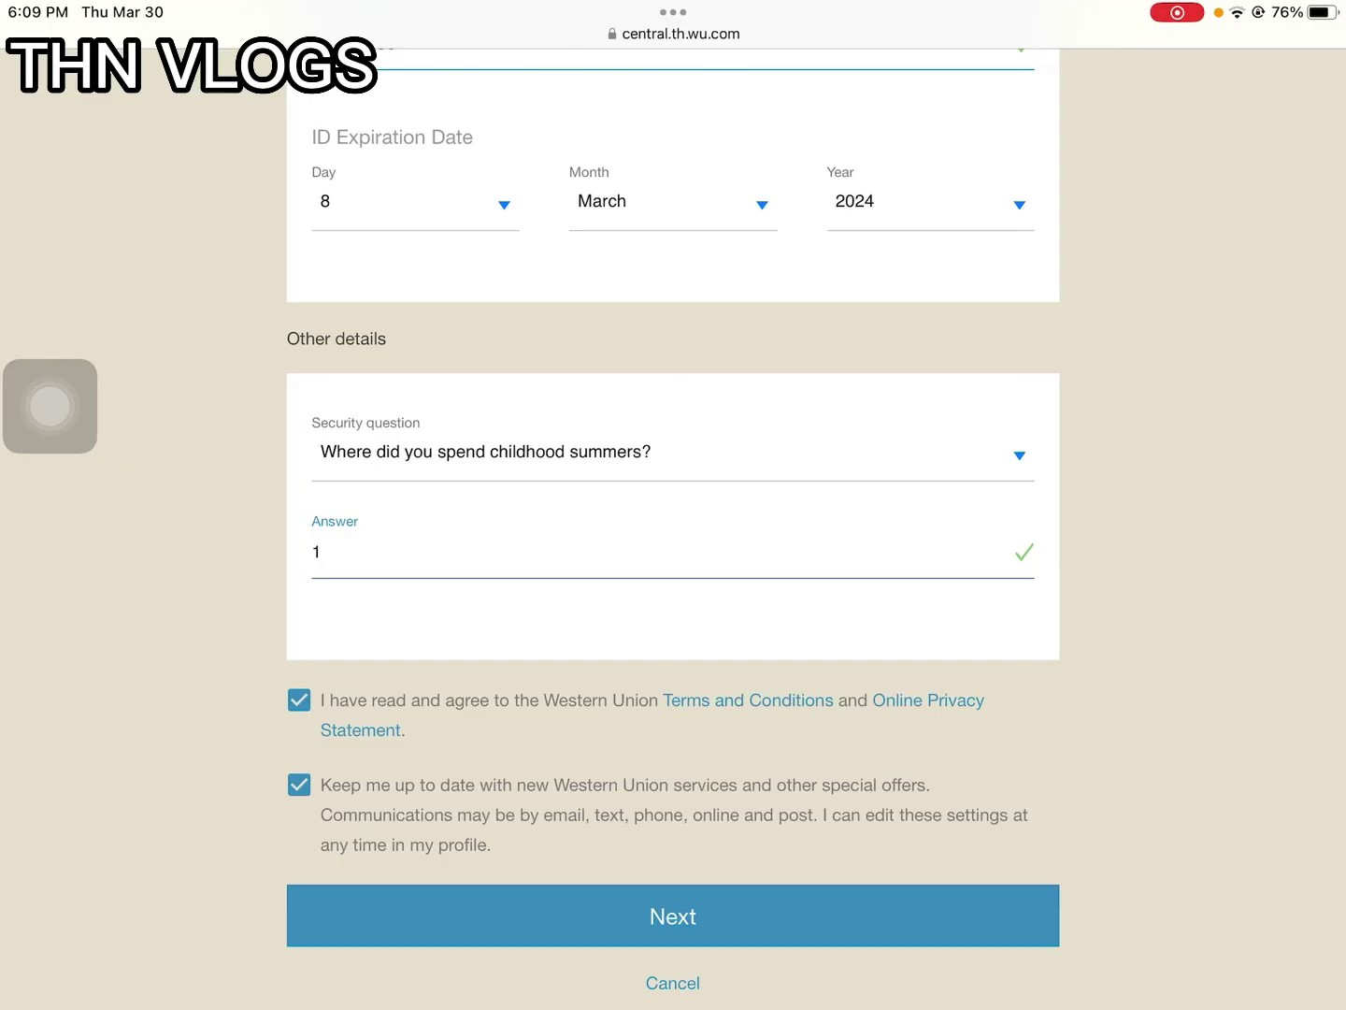
pyautogui.click(673, 916)
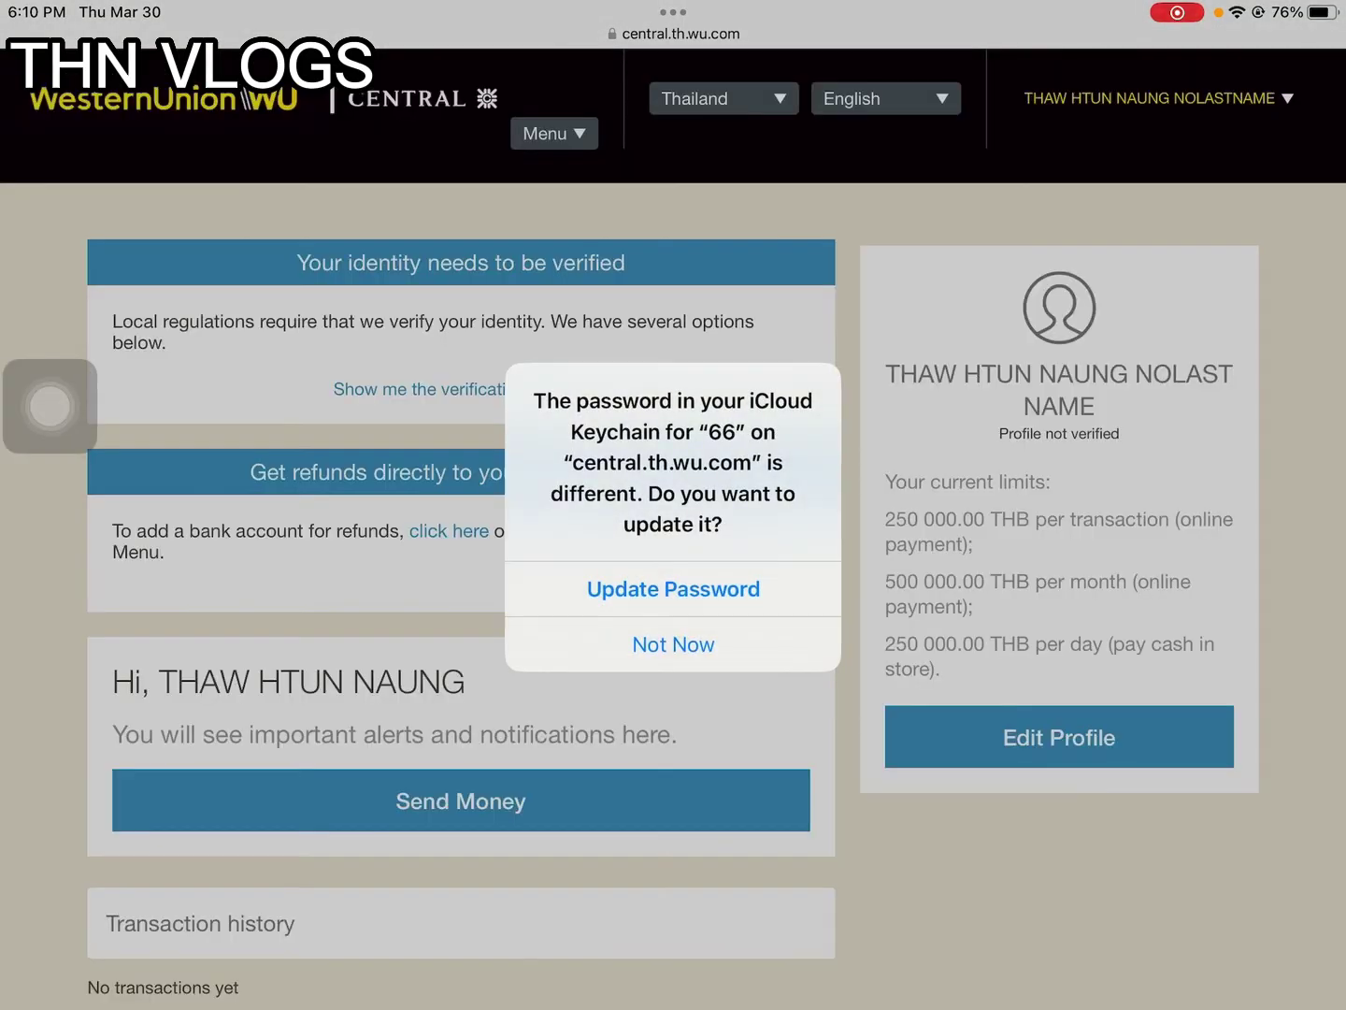
# Dismiss the saved-password prompt and show the account options on the dashboard
pyautogui.click(673, 643)
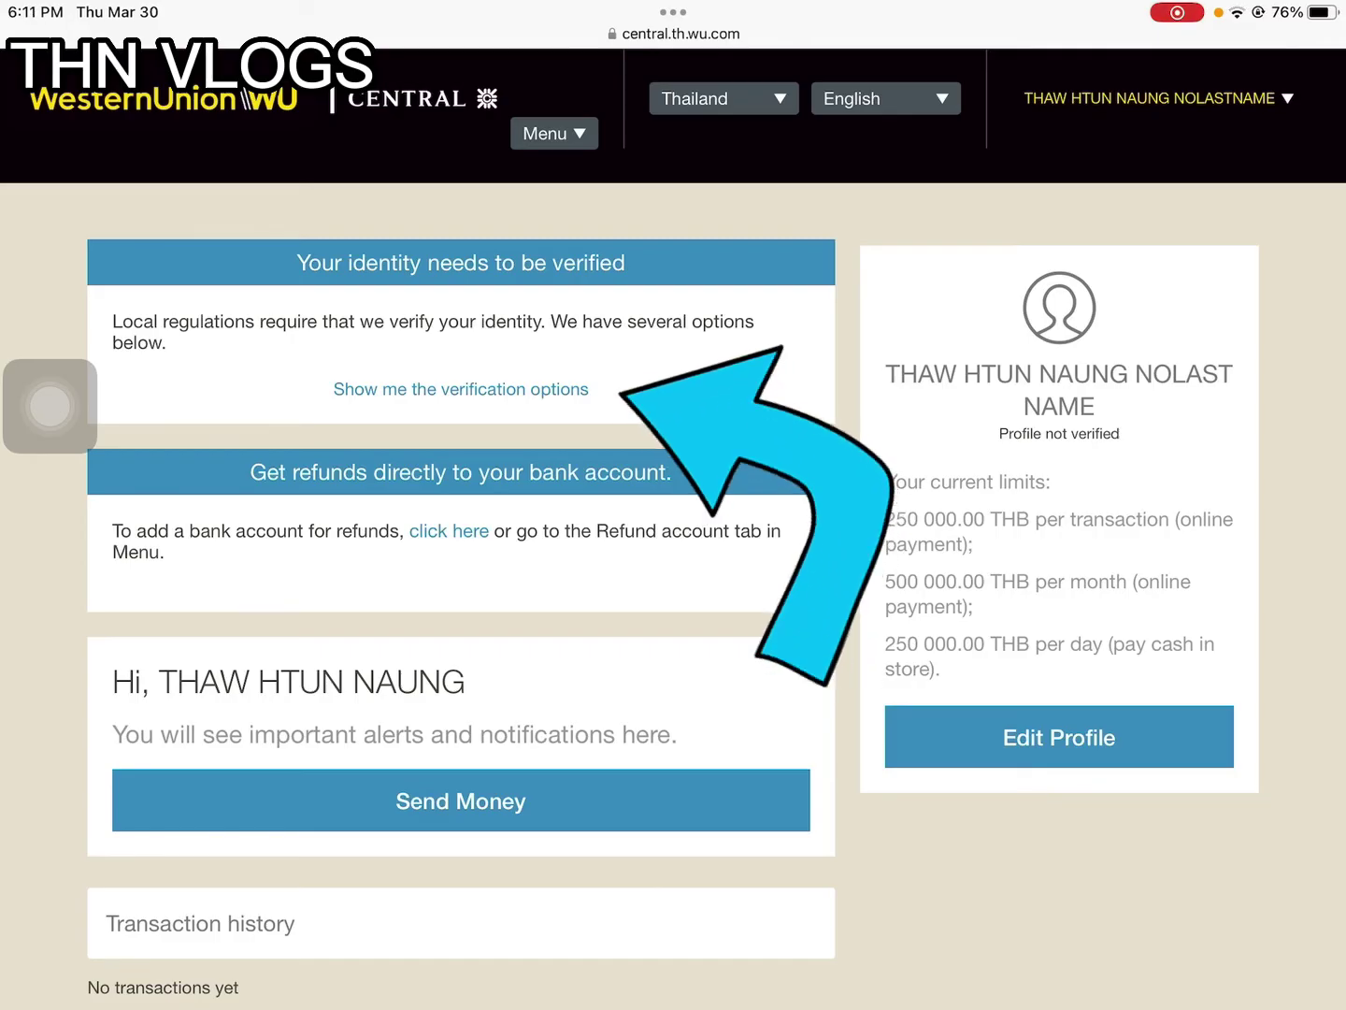
pyautogui.scroll(-2, 673, 525)
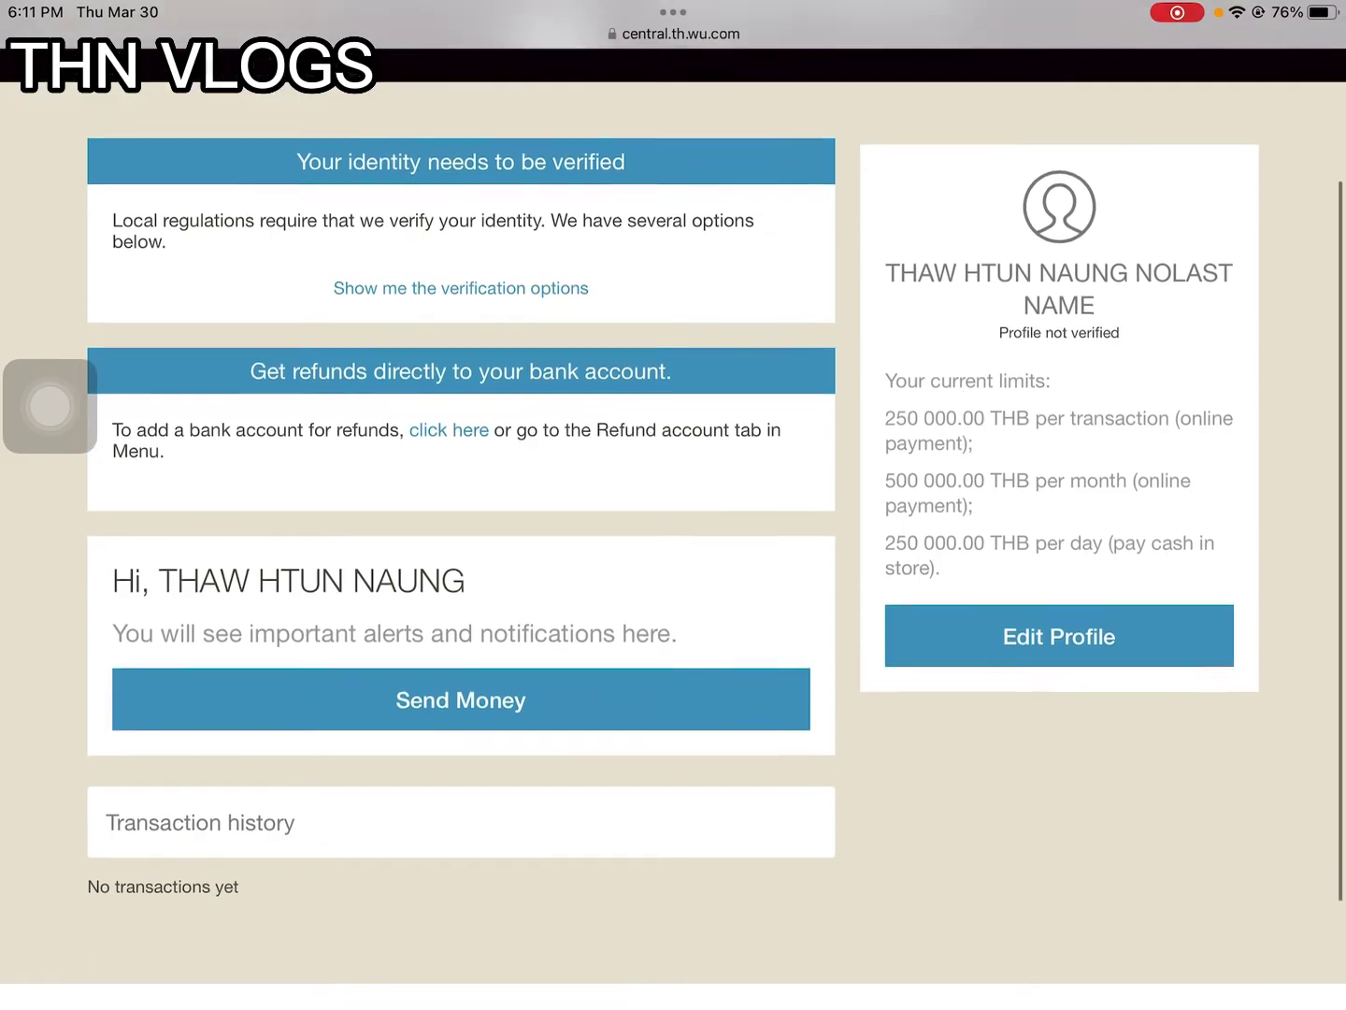
pyautogui.scroll(3, 673, 526)
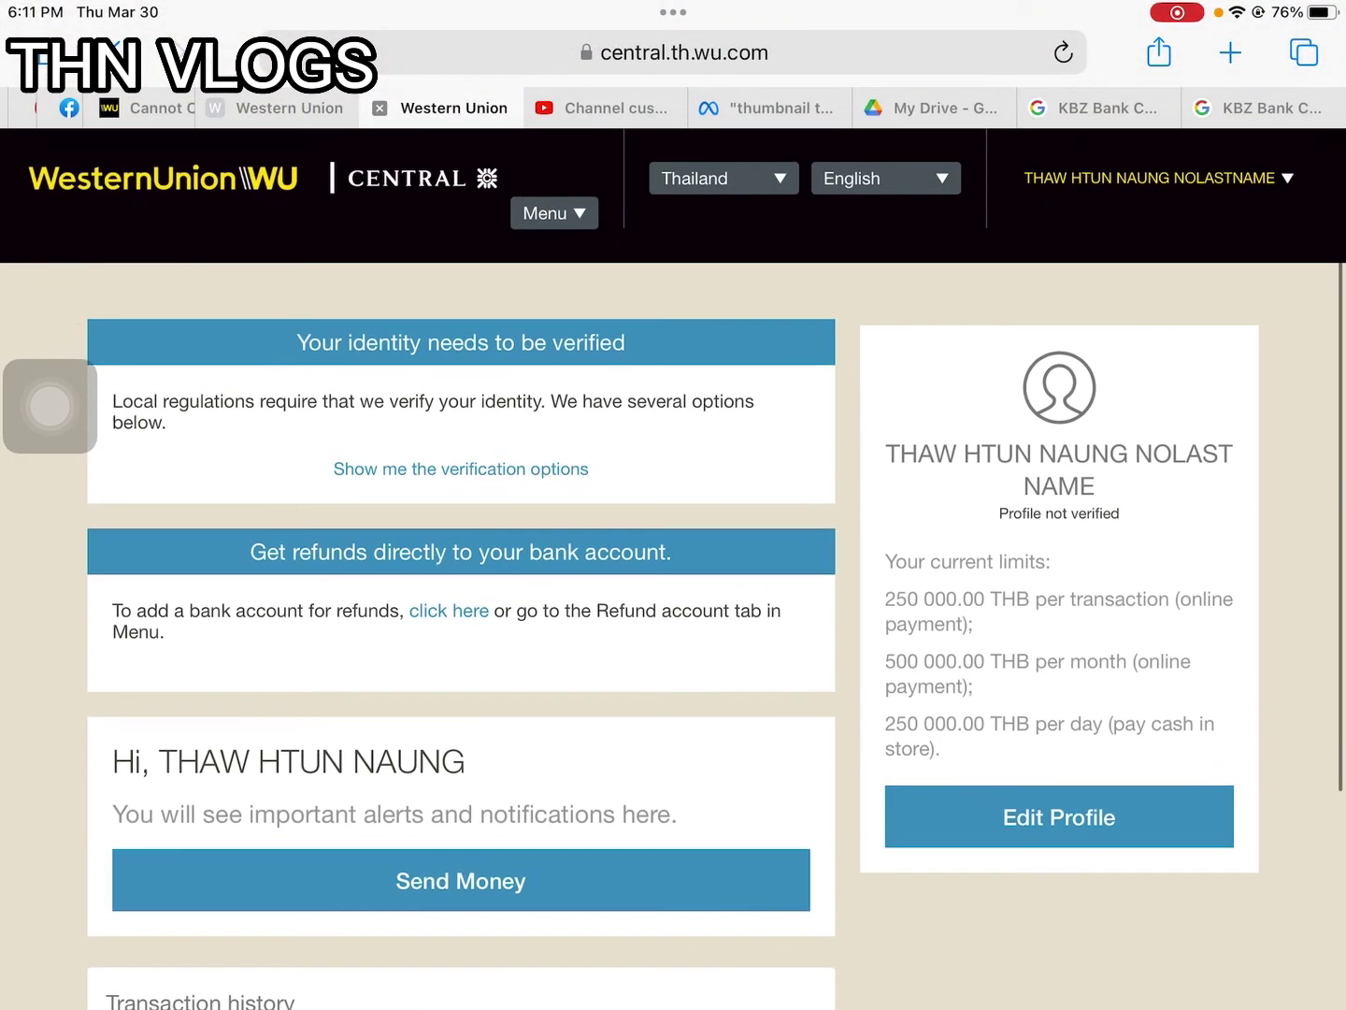
pyautogui.click(1157, 177)
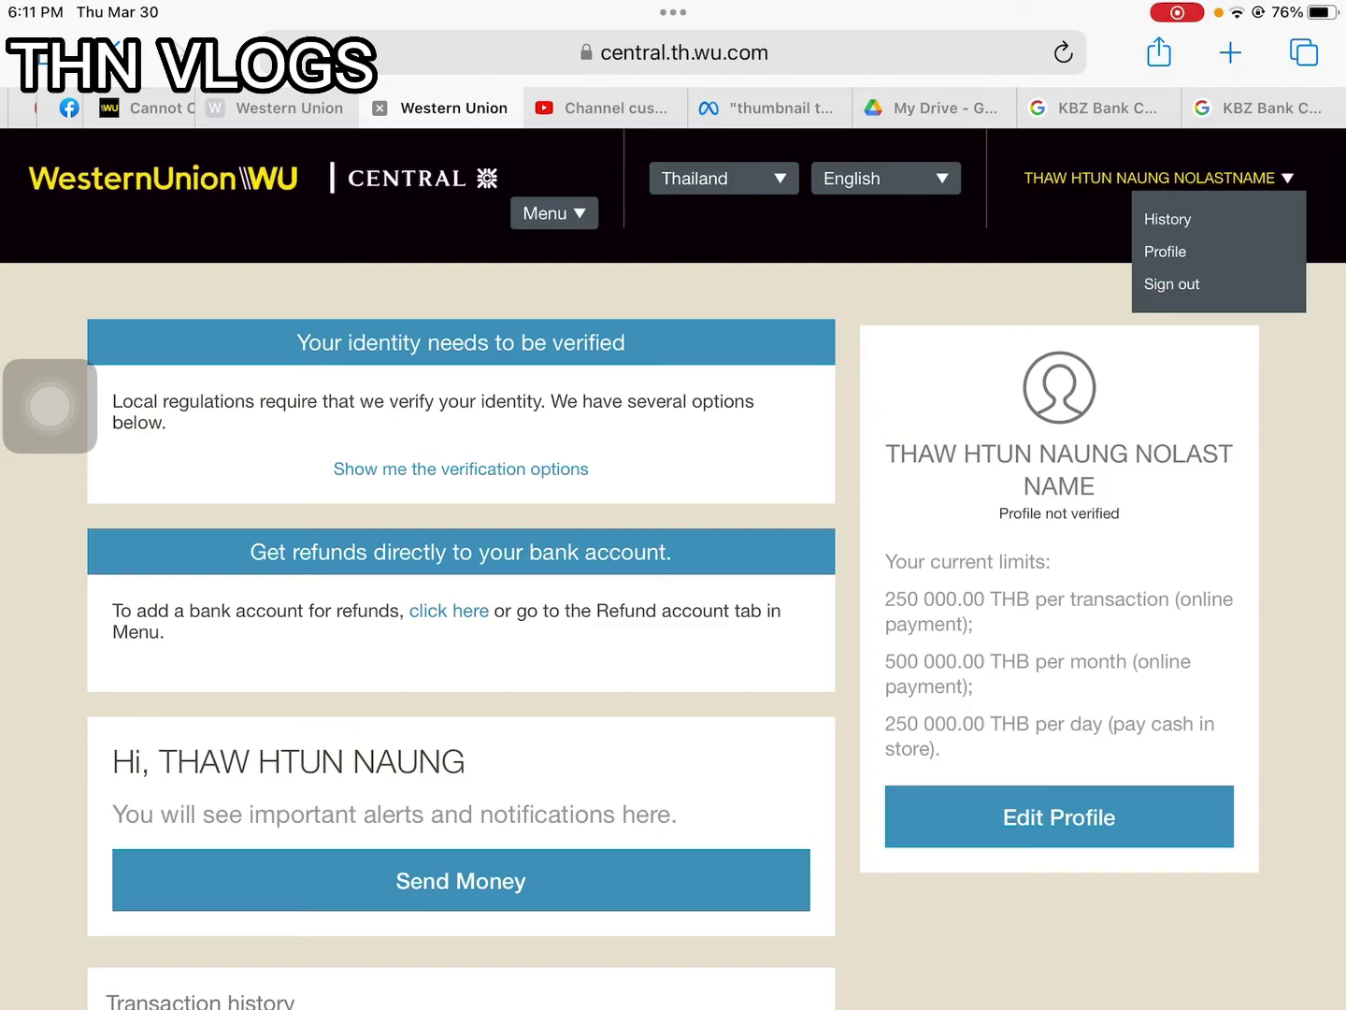
# From History start a send of 100000 MMK to Myanmar and get the baht quote
pyautogui.click(1168, 219)
pyautogui.scroll(-3, 673, 631)
pyautogui.scroll(2, 673, 632)
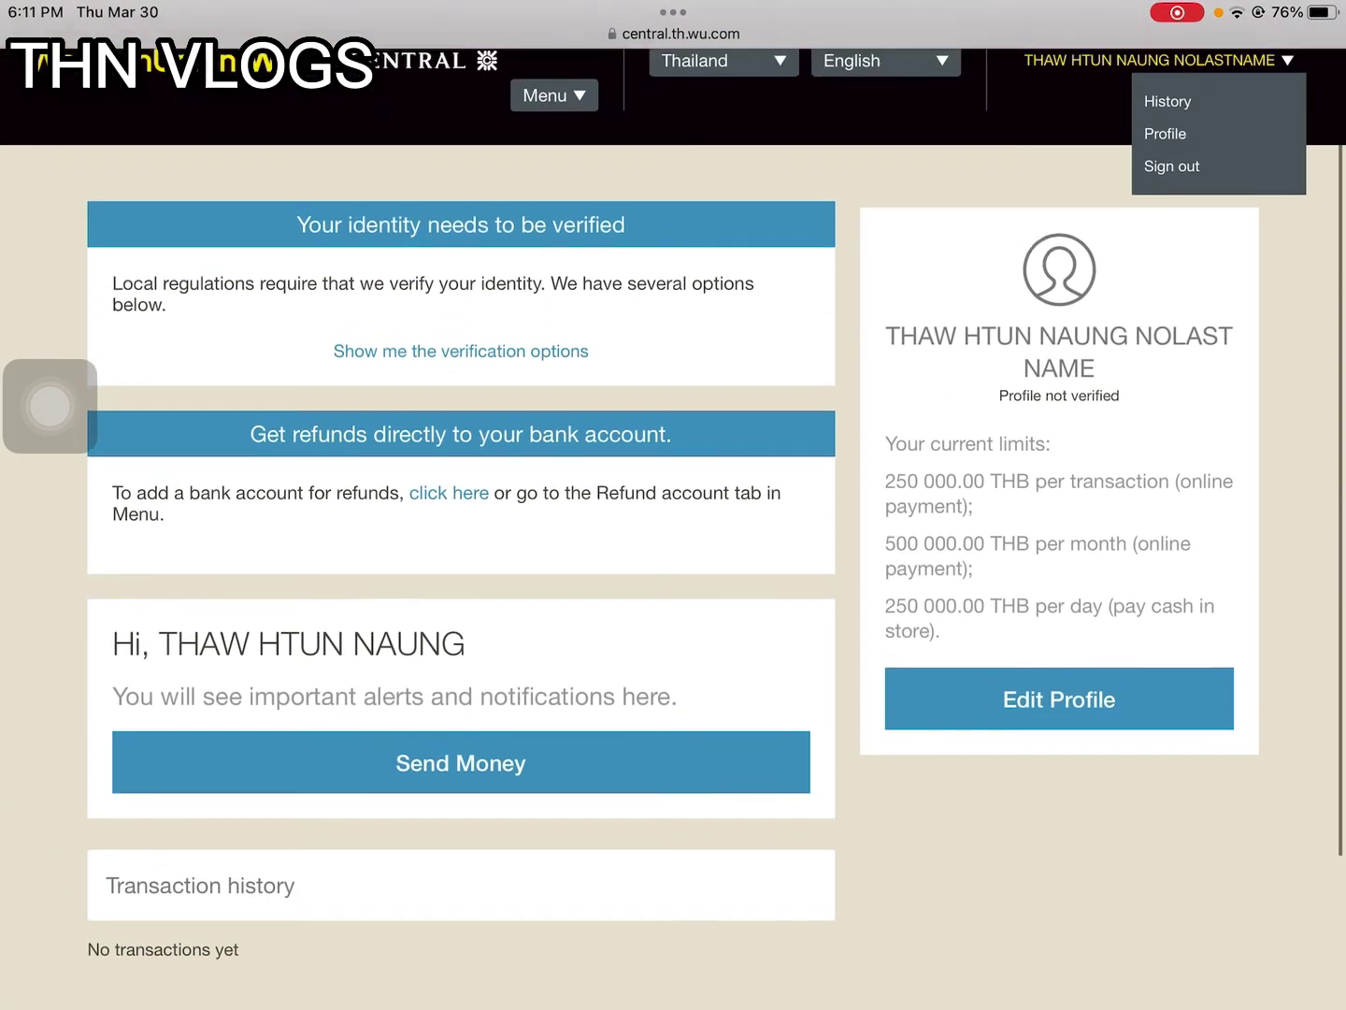
pyautogui.moveTo(48, 406); pyautogui.dragTo(404, 754)
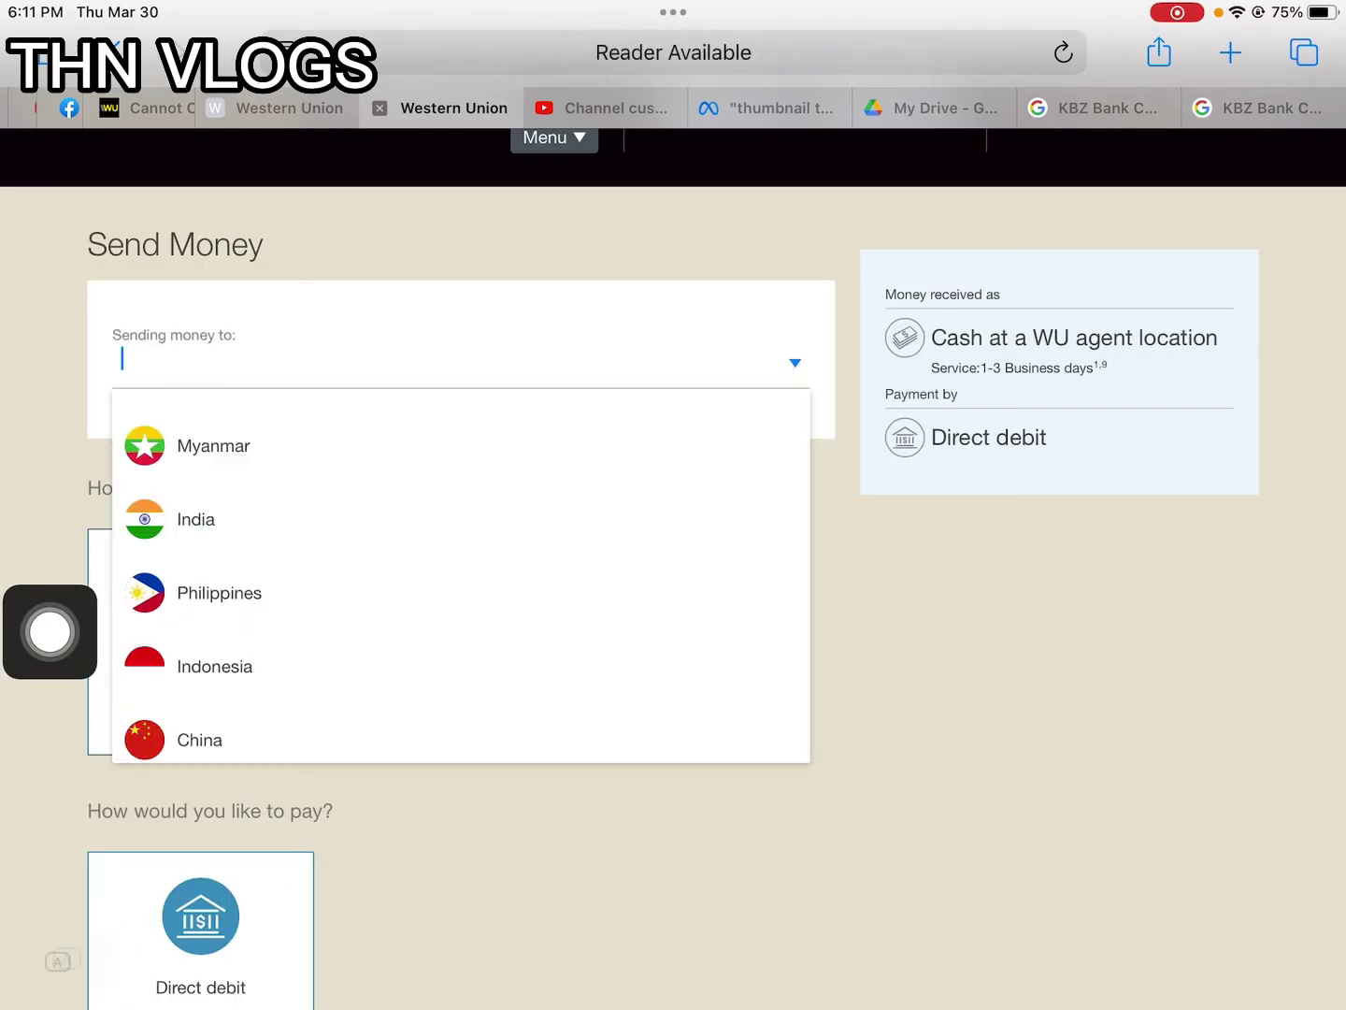
pyautogui.click(188, 445)
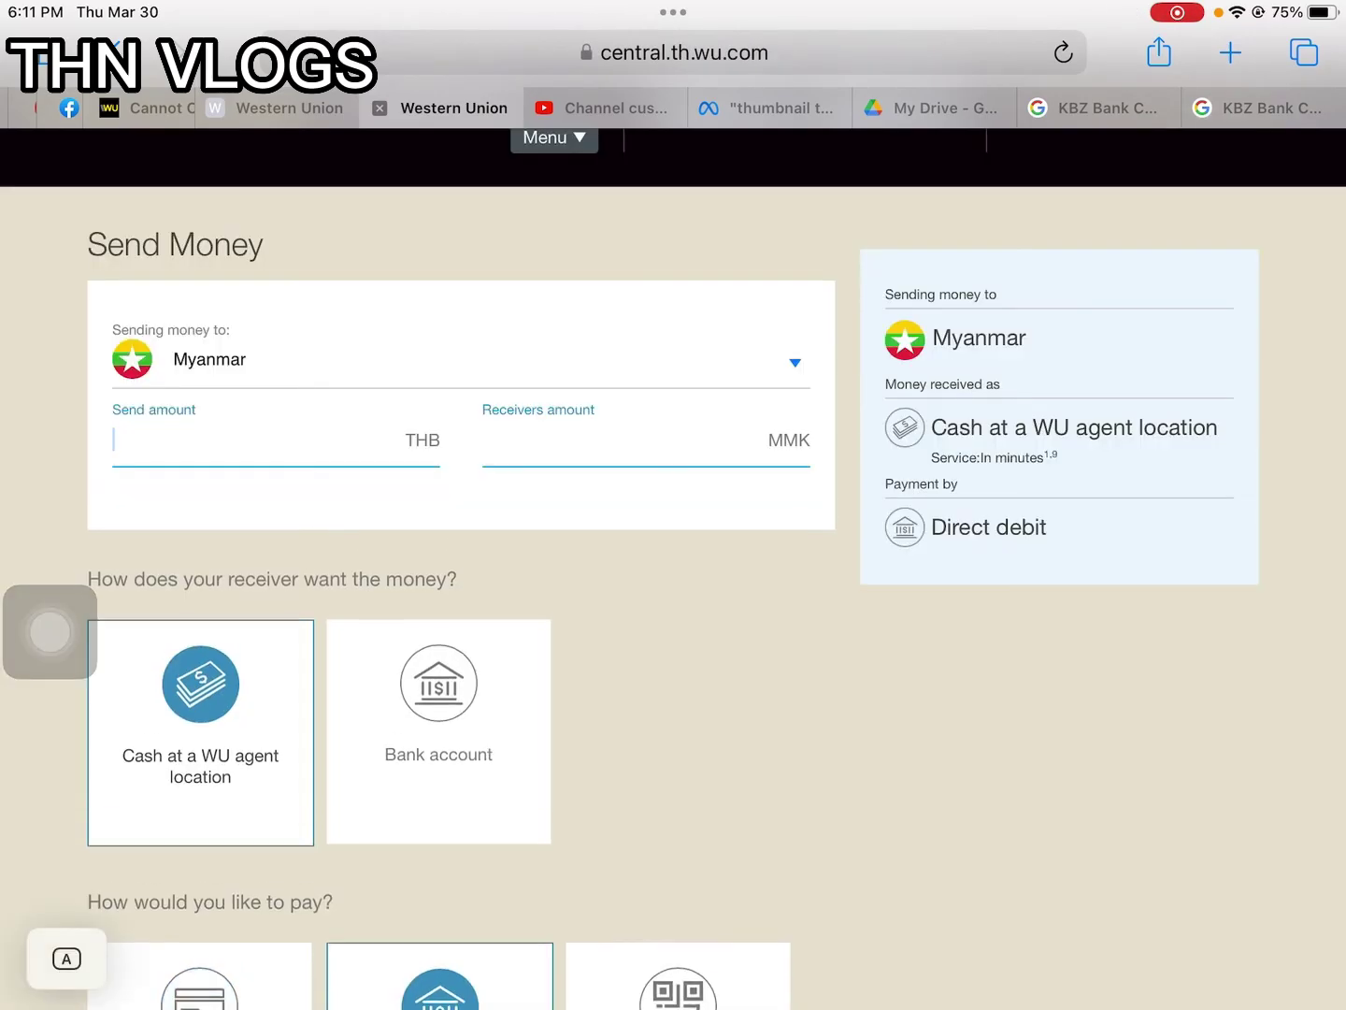
pyautogui.write('10000')
pyautogui.write('0')
pyautogui.press('Return')
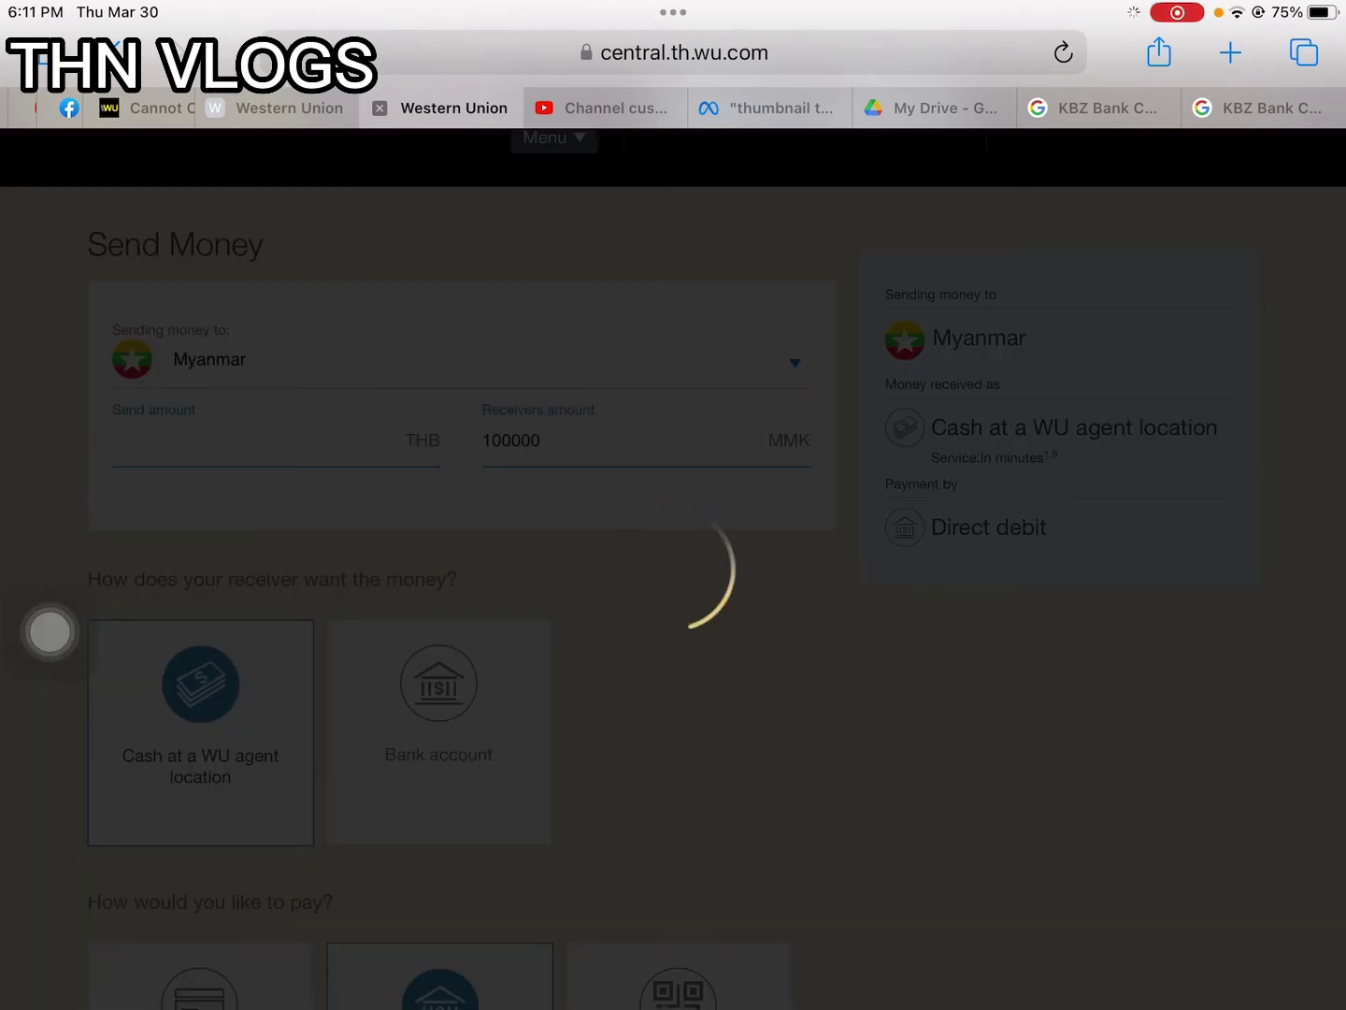
pyautogui.scroll(-6, 673, 526)
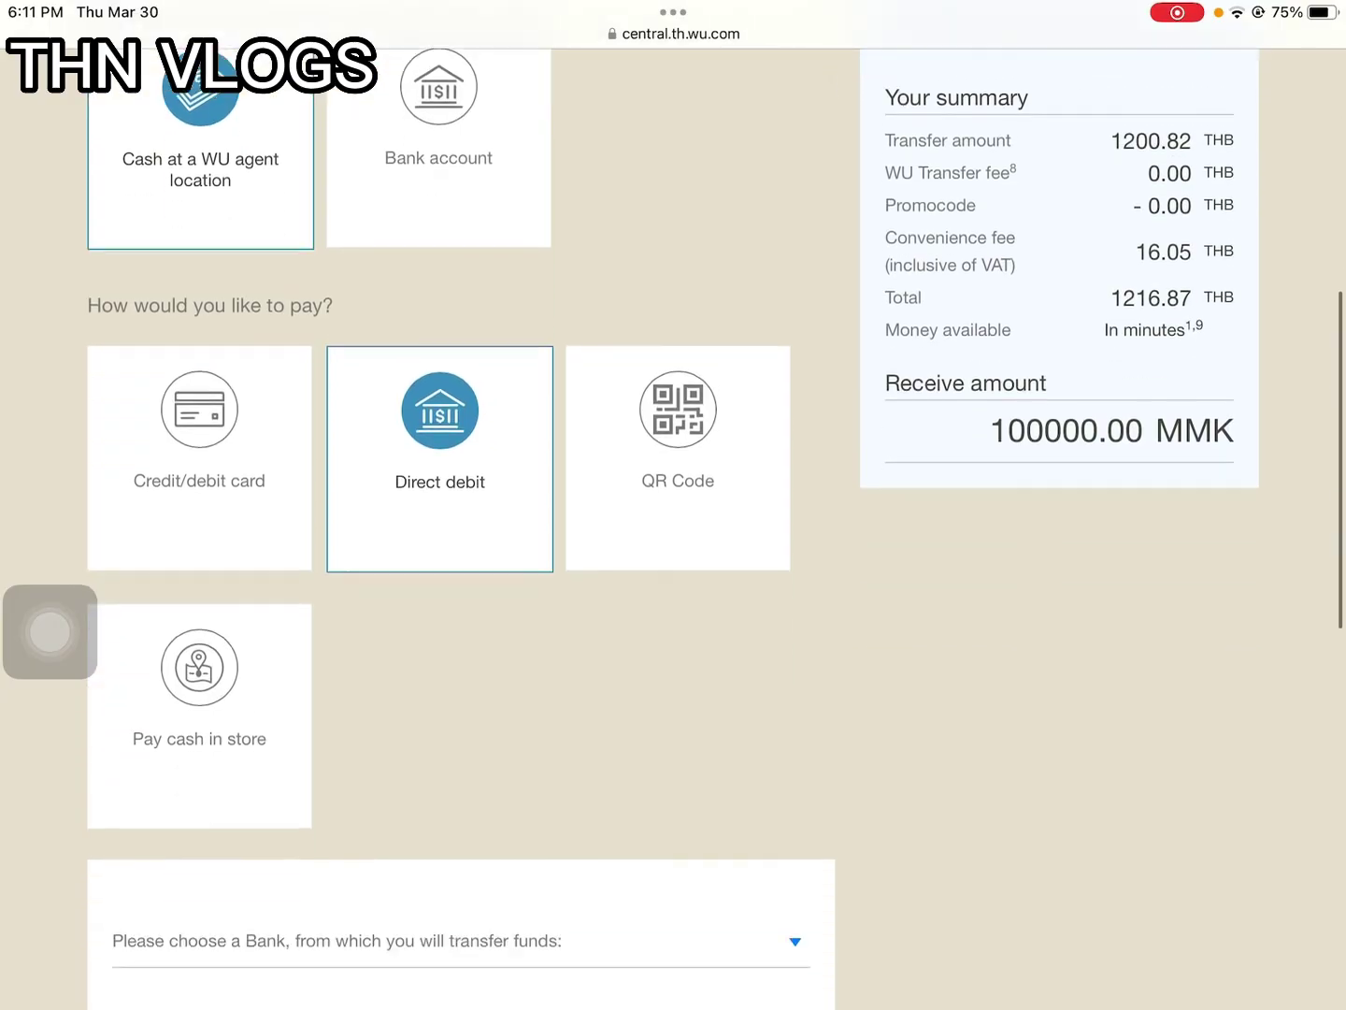
# Pay by QR Code from Bangkok Bank and continue, landing back on the unverified dashboard
pyautogui.click(678, 458)
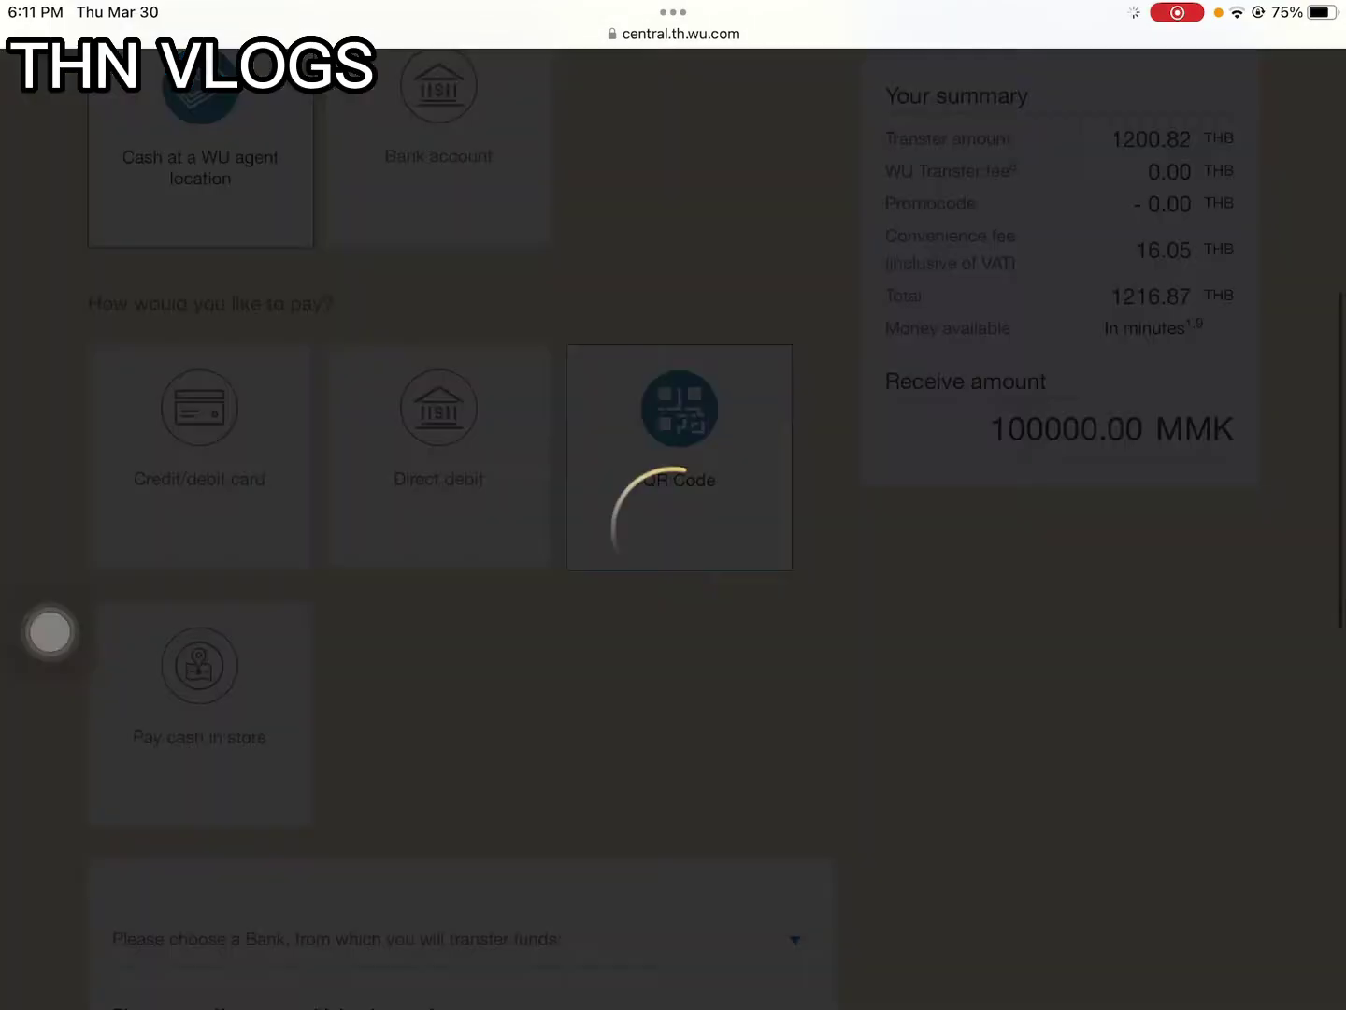
pyautogui.click(461, 733)
pyautogui.click(234, 894)
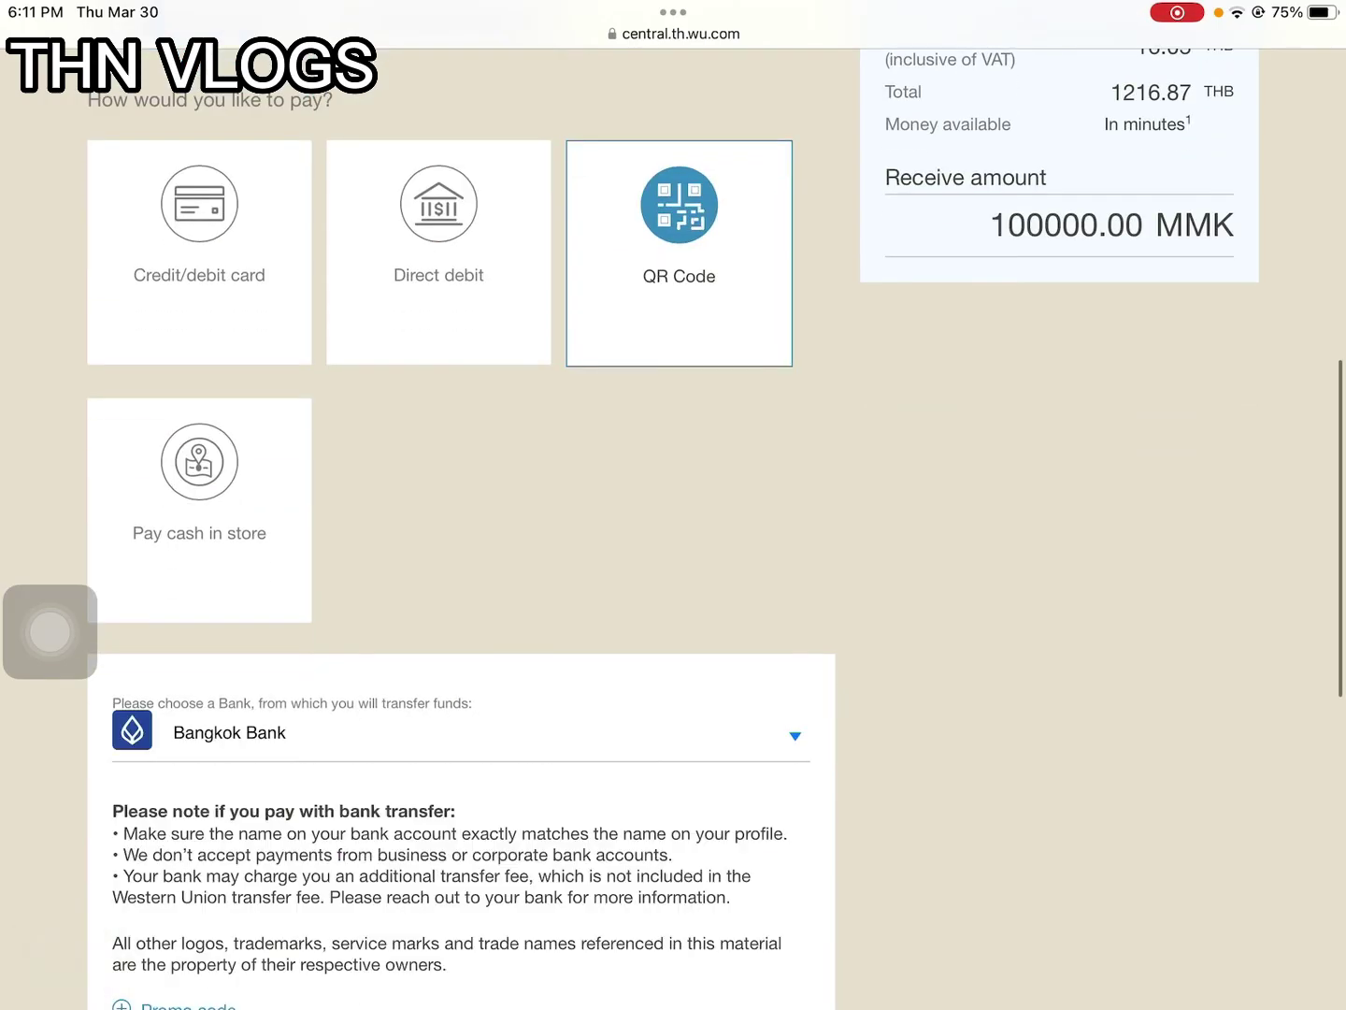
pyautogui.scroll(-4, 461, 632)
pyautogui.click(460, 685)
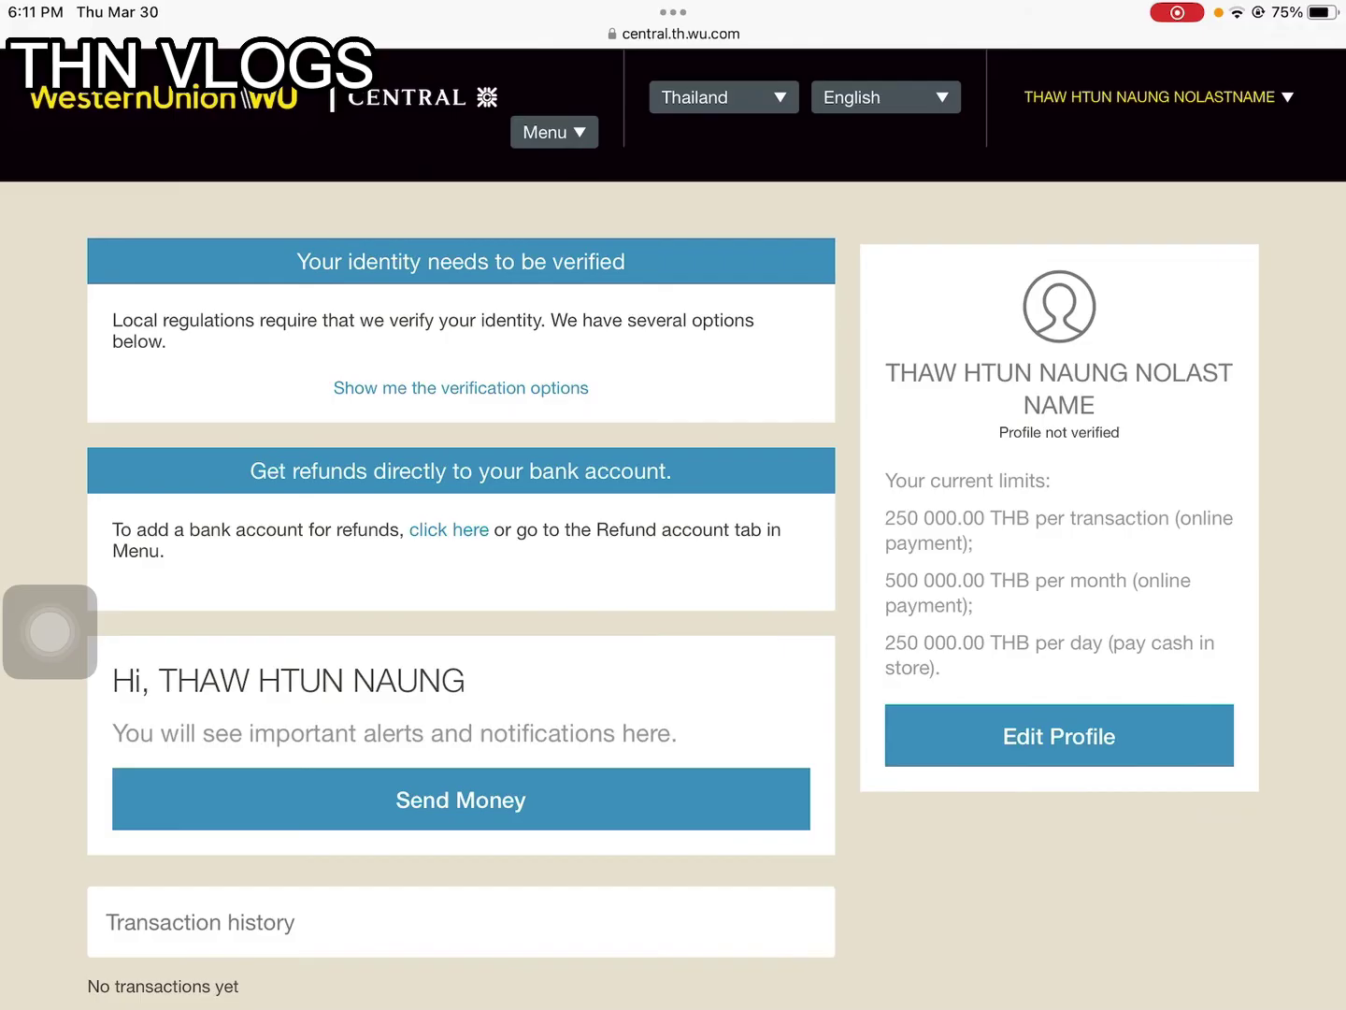
pyautogui.scroll(2, 673, 526)
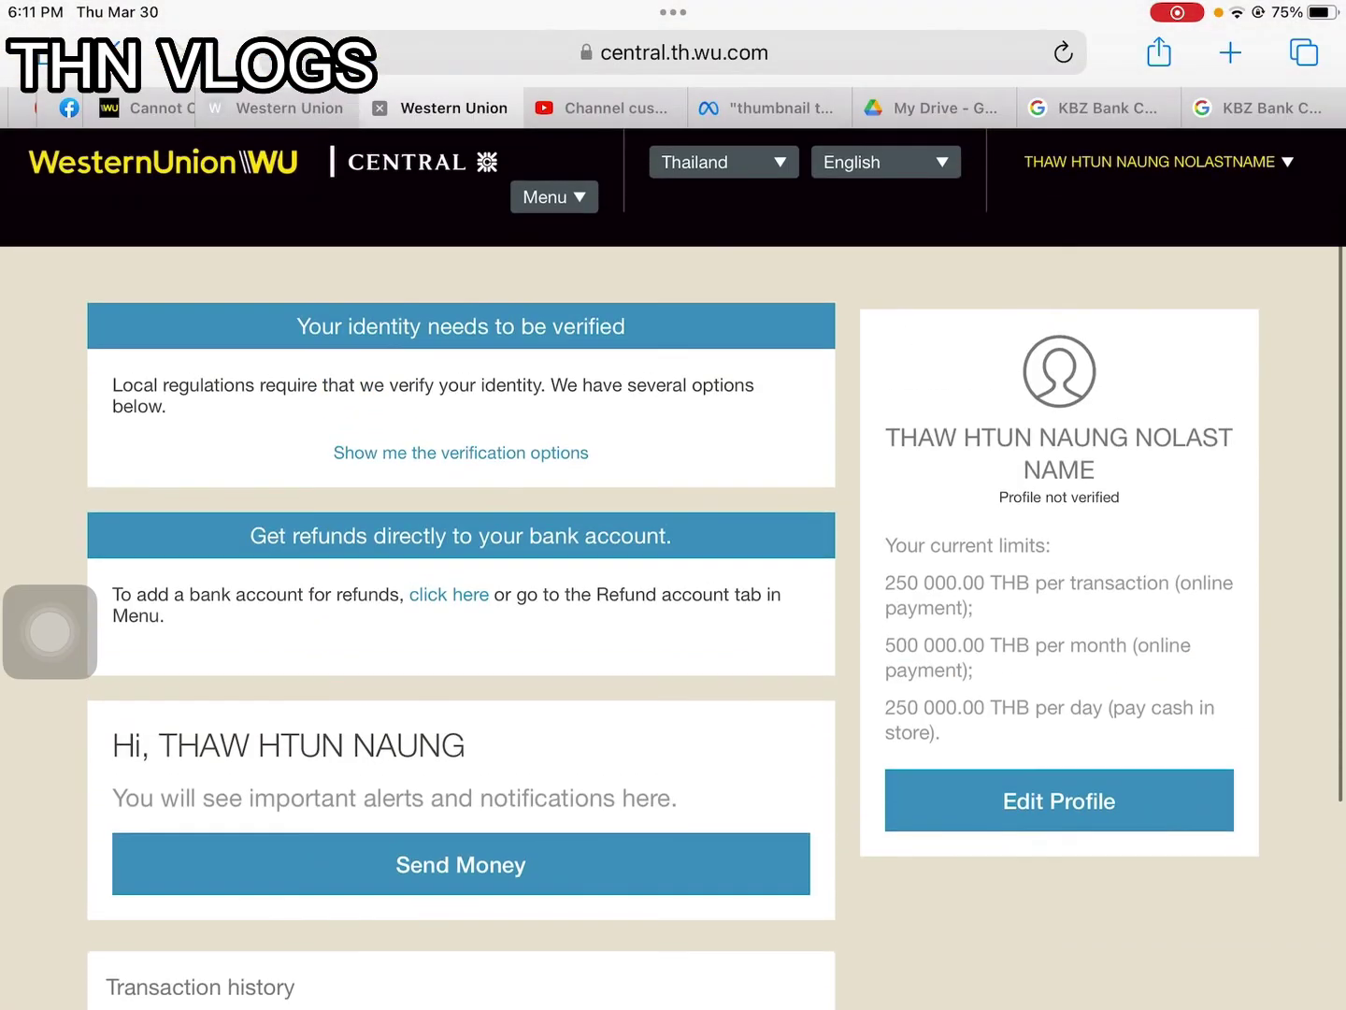
# Switch the site language to Burmese and show the identity verification options
pyautogui.moveTo(50, 631)
pyautogui.mouseDown()
pyautogui.moveTo(615, 510)
pyautogui.moveTo(388, 404)
pyautogui.moveTo(580, 390)
pyautogui.moveTo(1296, 433)
pyautogui.mouseUp()
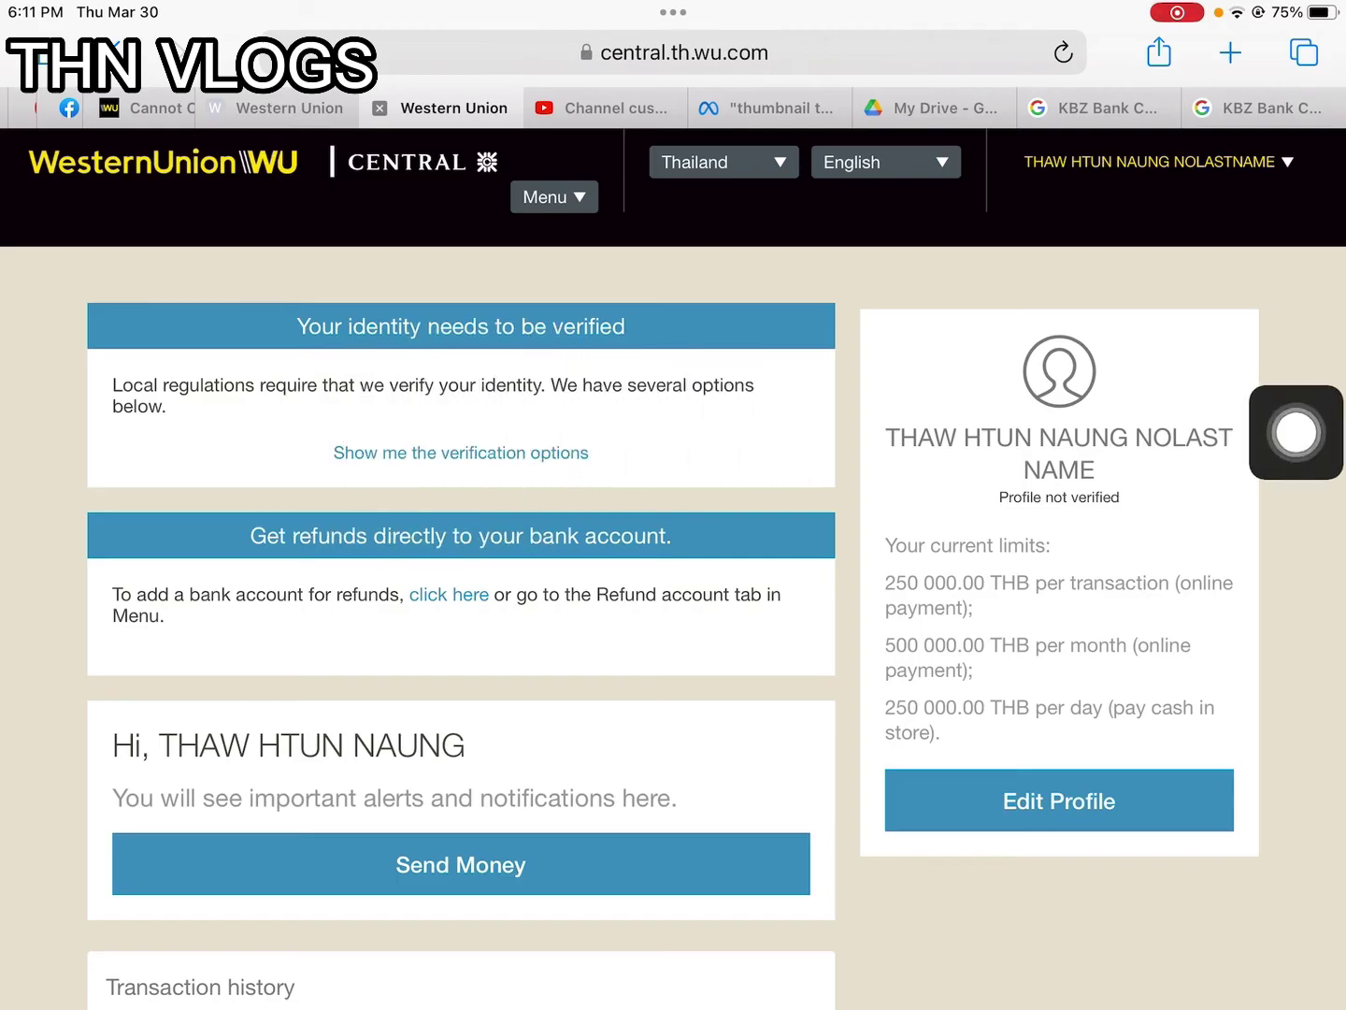
pyautogui.click(886, 163)
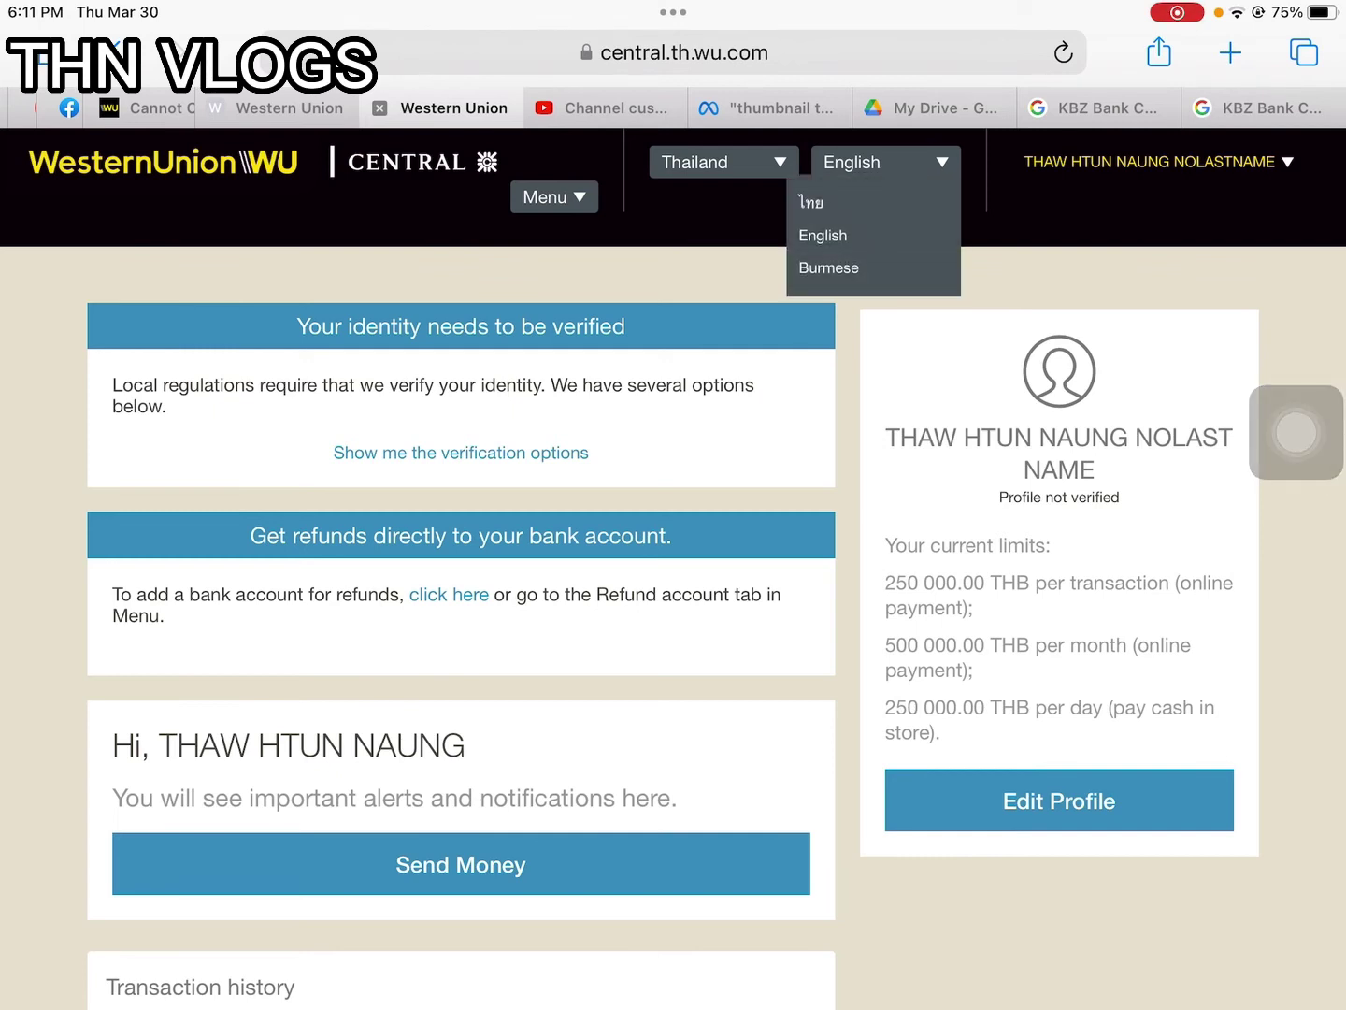
pyautogui.click(829, 267)
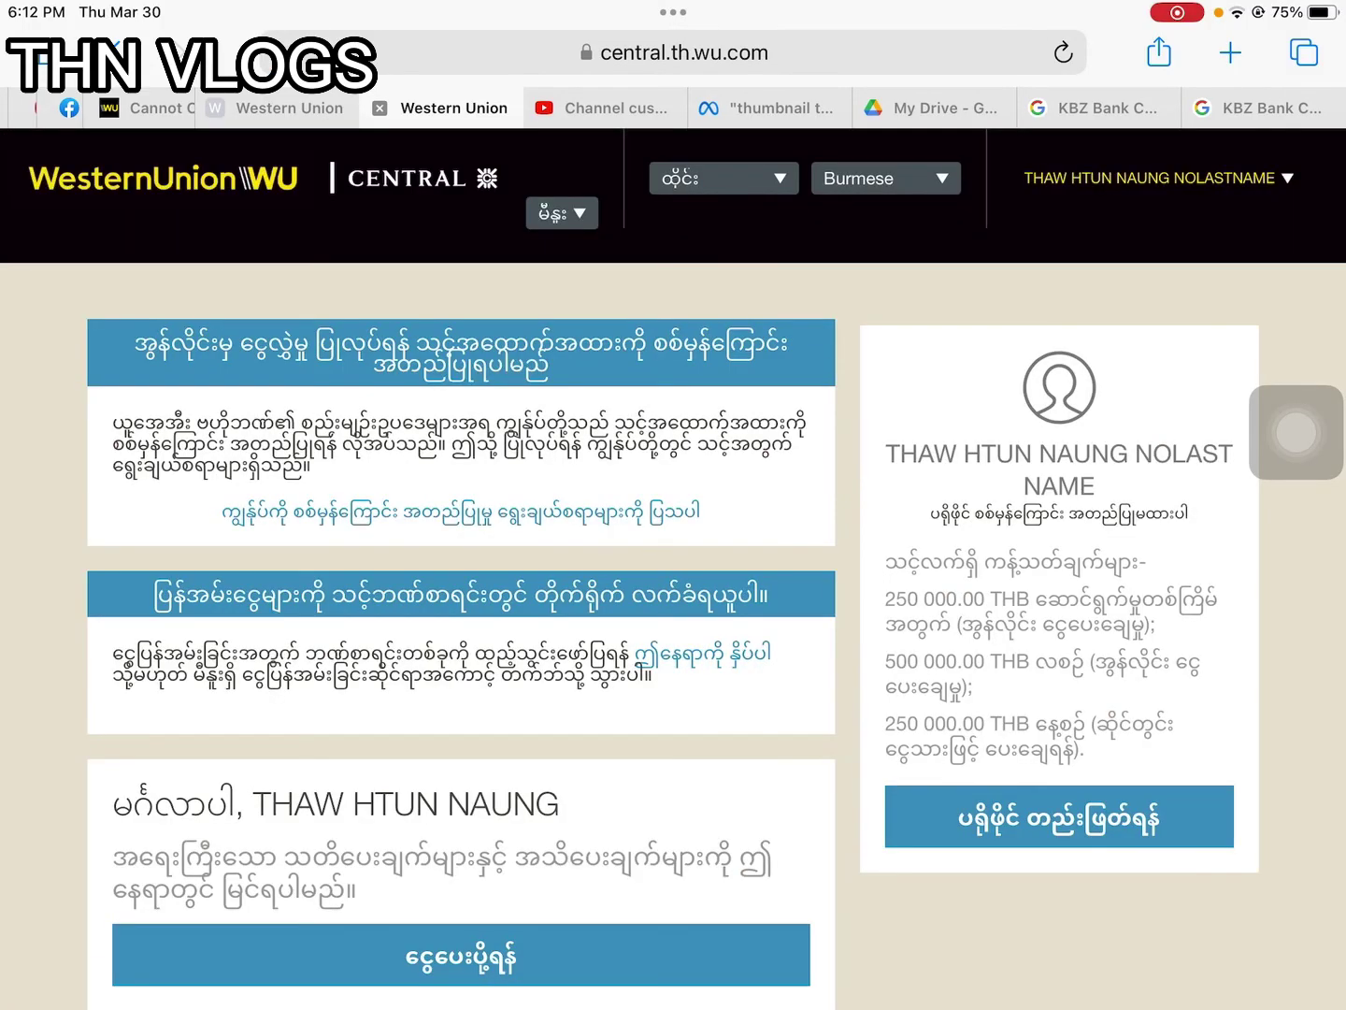
pyautogui.moveTo(1297, 431)
pyautogui.mouseDown()
pyautogui.moveTo(632, 571)
pyautogui.moveTo(265, 535)
pyautogui.moveTo(352, 505)
pyautogui.moveTo(323, 503)
pyautogui.moveTo(295, 551)
pyautogui.moveTo(702, 580)
pyautogui.moveTo(644, 571)
pyautogui.moveTo(830, 491)
pyautogui.moveTo(1234, 393)
pyautogui.mouseUp()
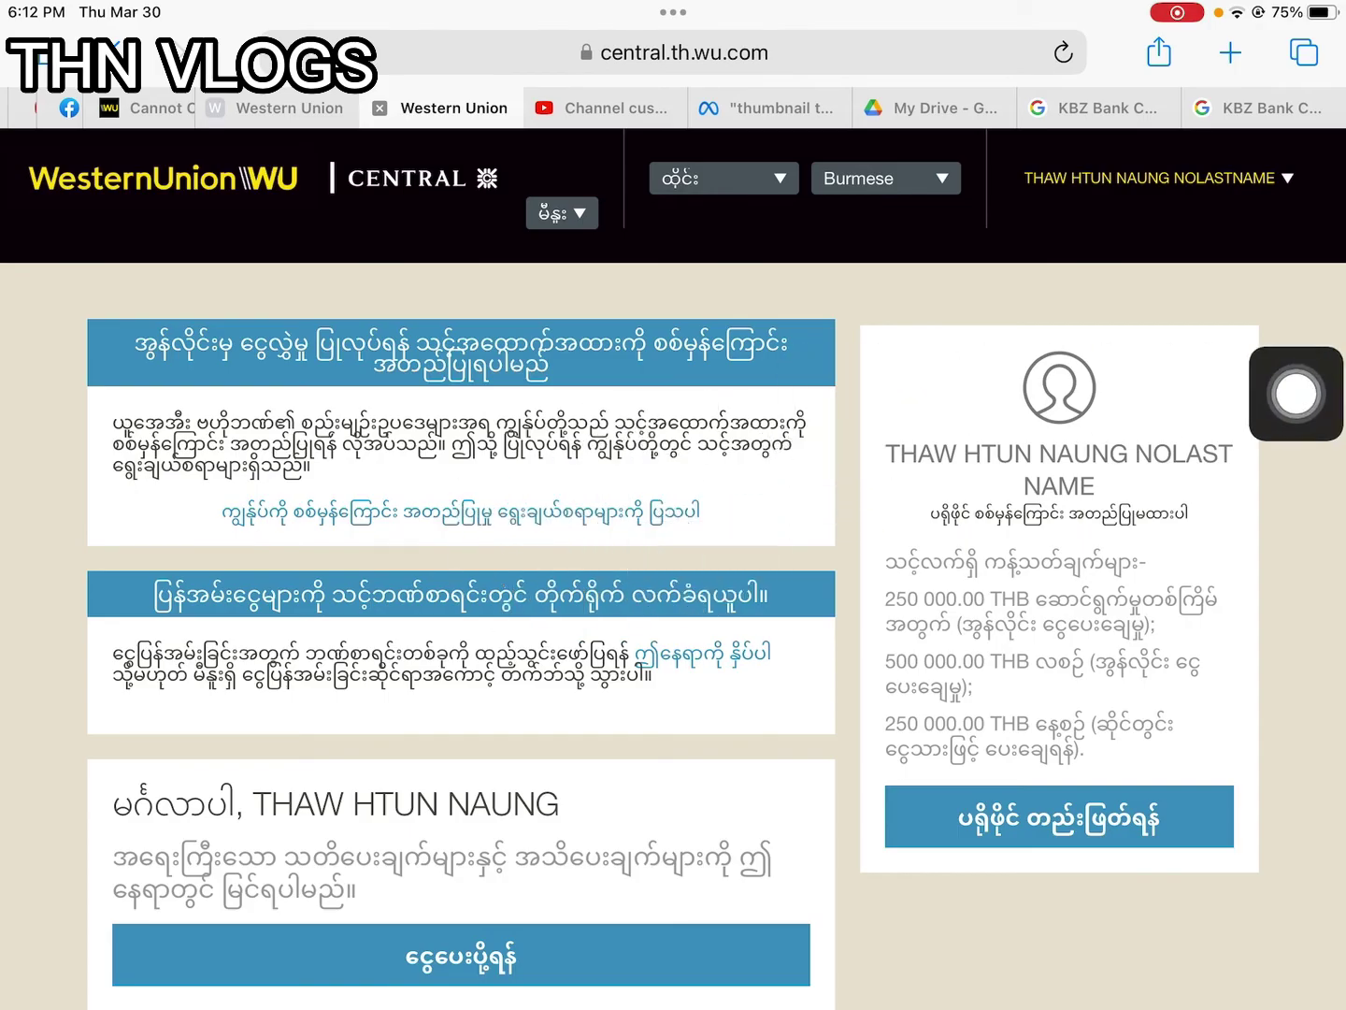
pyautogui.click(459, 510)
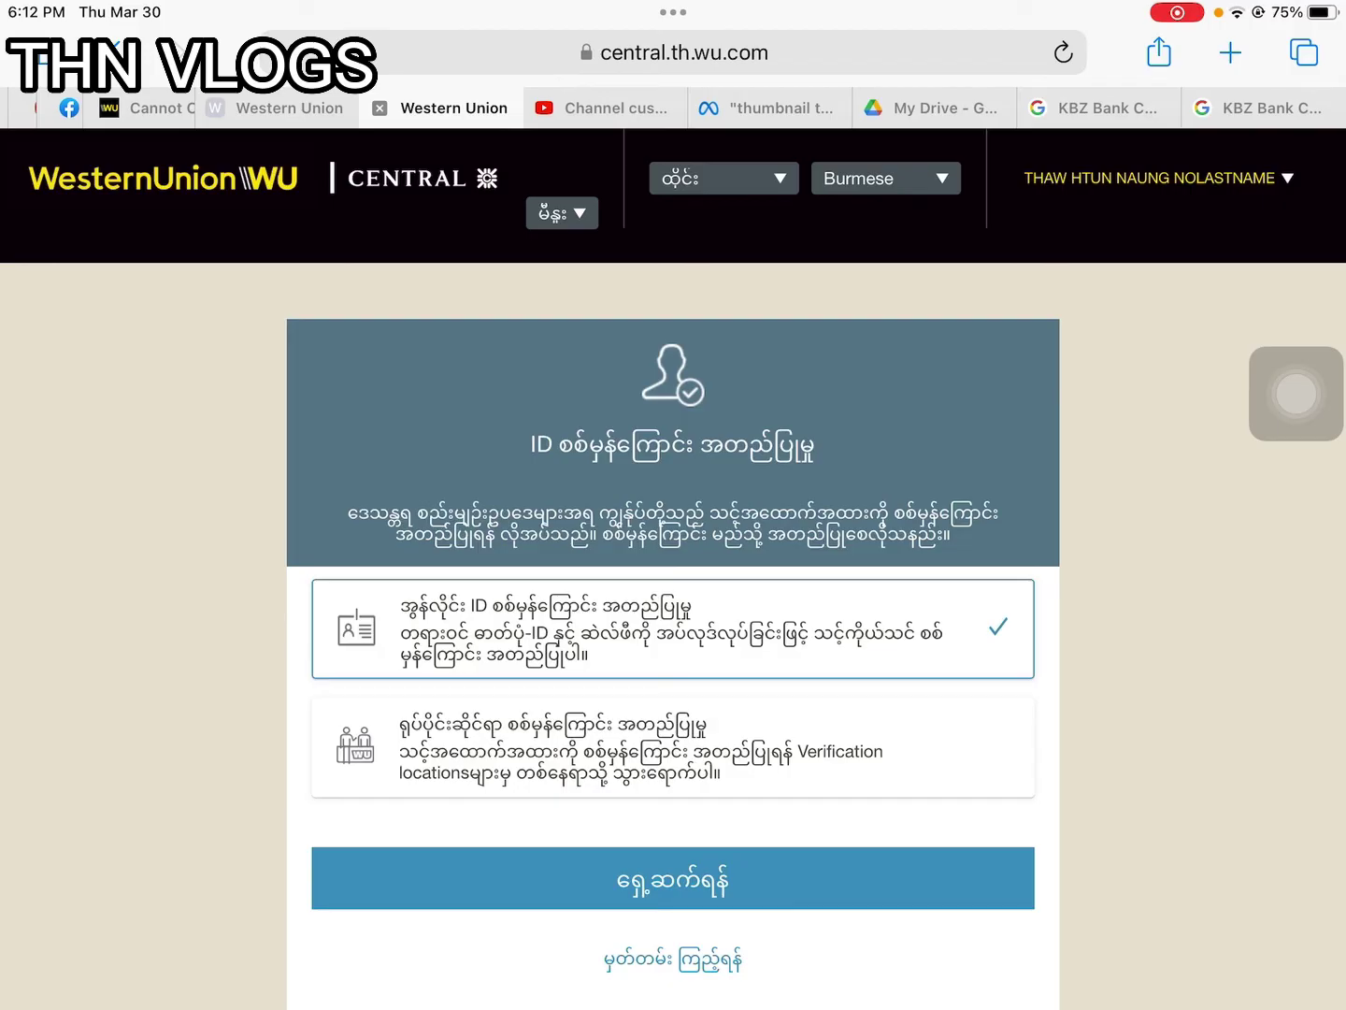
# Choose online ID verification instead of in-store and continue to the upload instructions
pyautogui.click(674, 746)
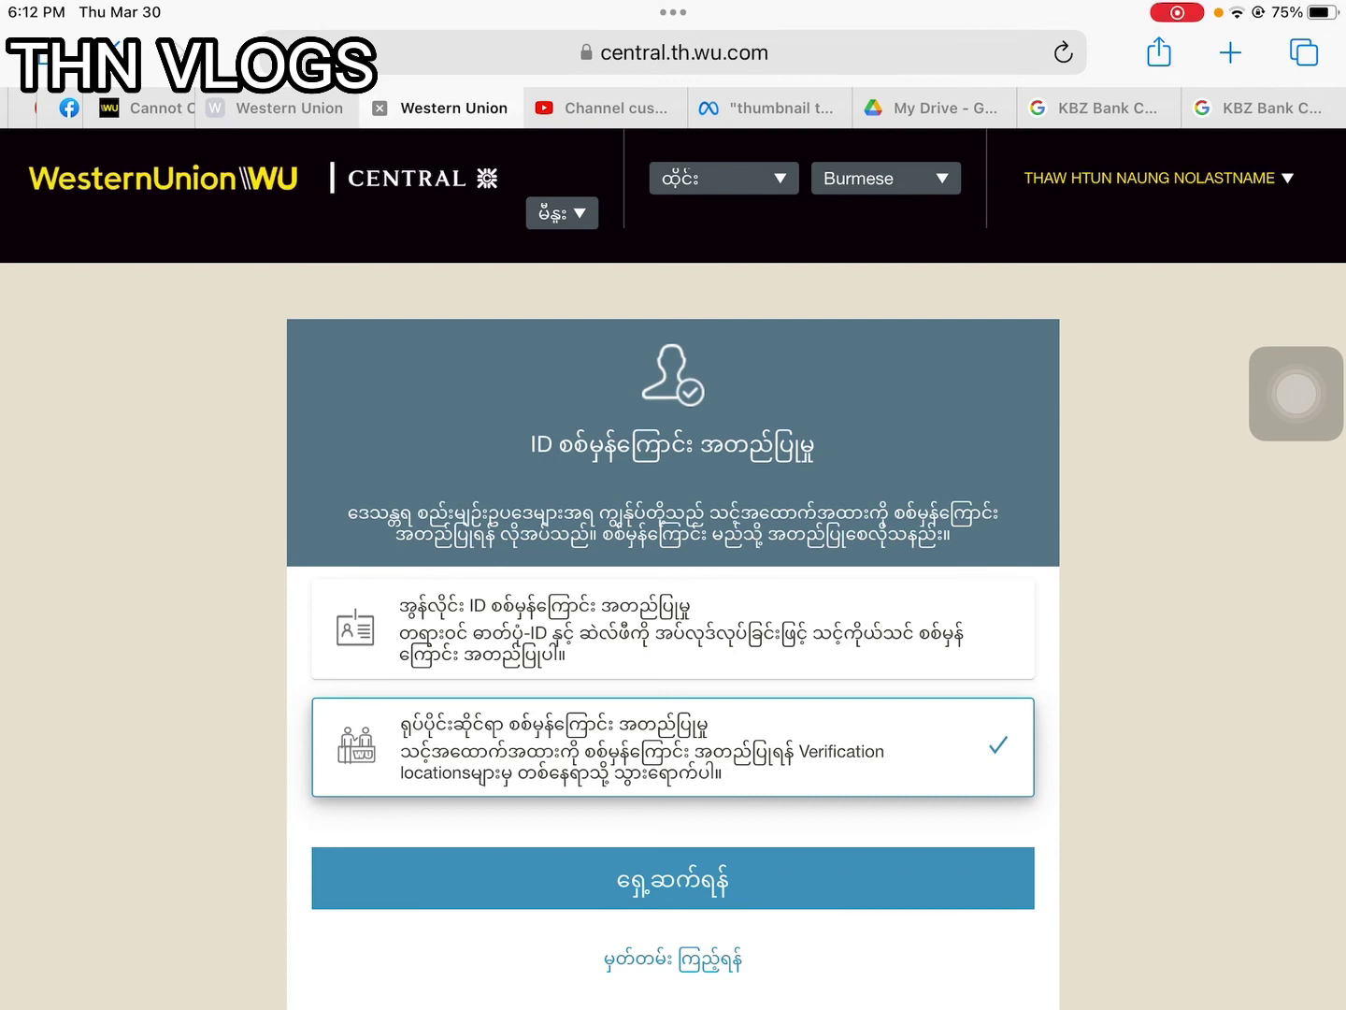
pyautogui.click(673, 627)
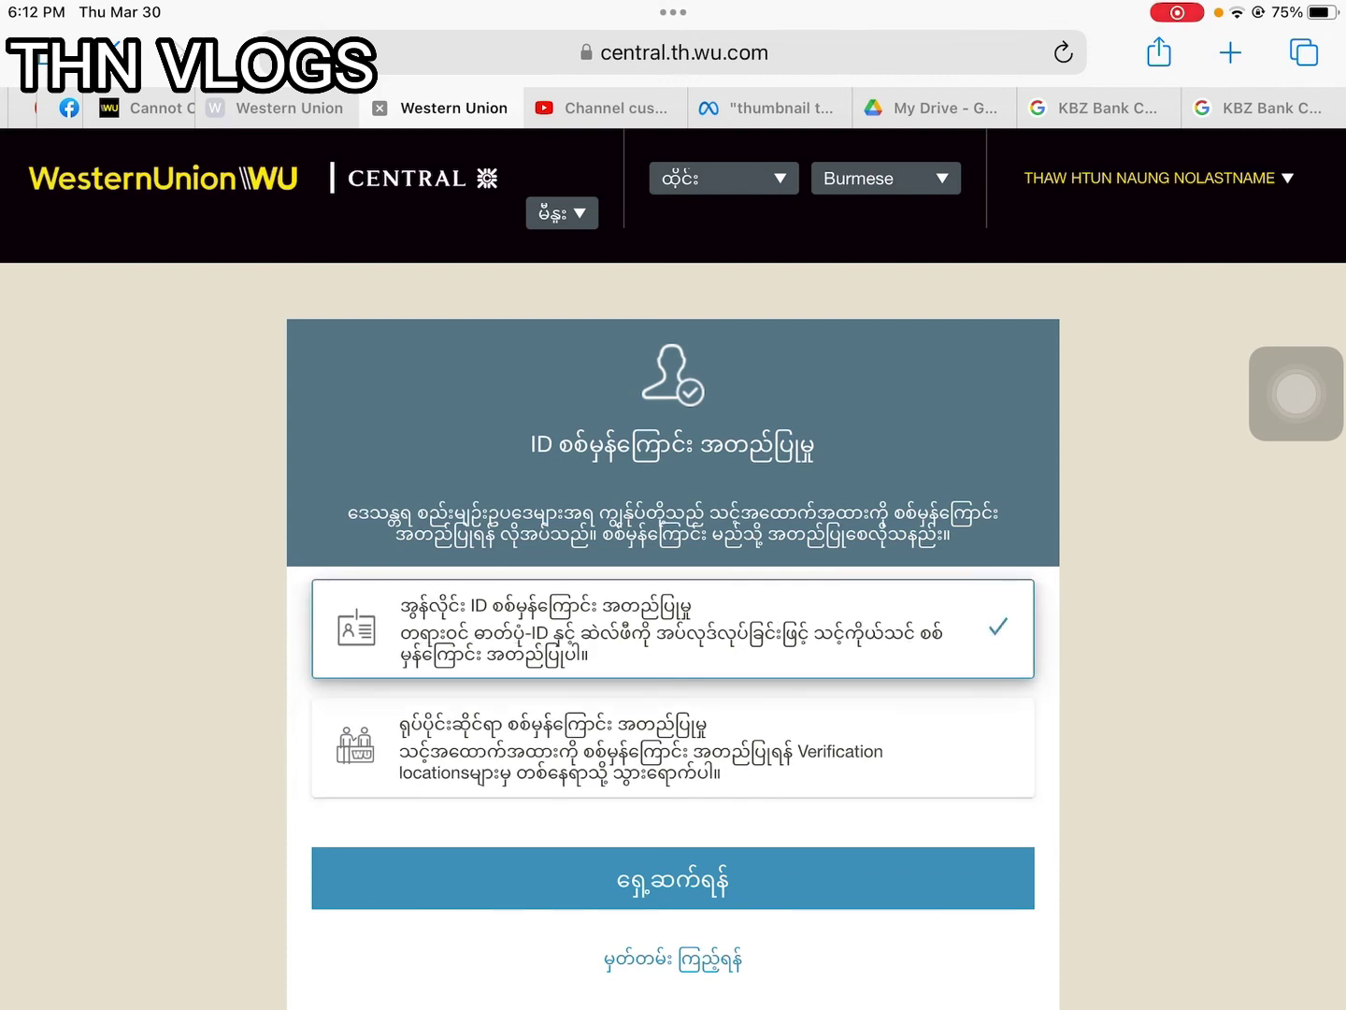
pyautogui.click(673, 877)
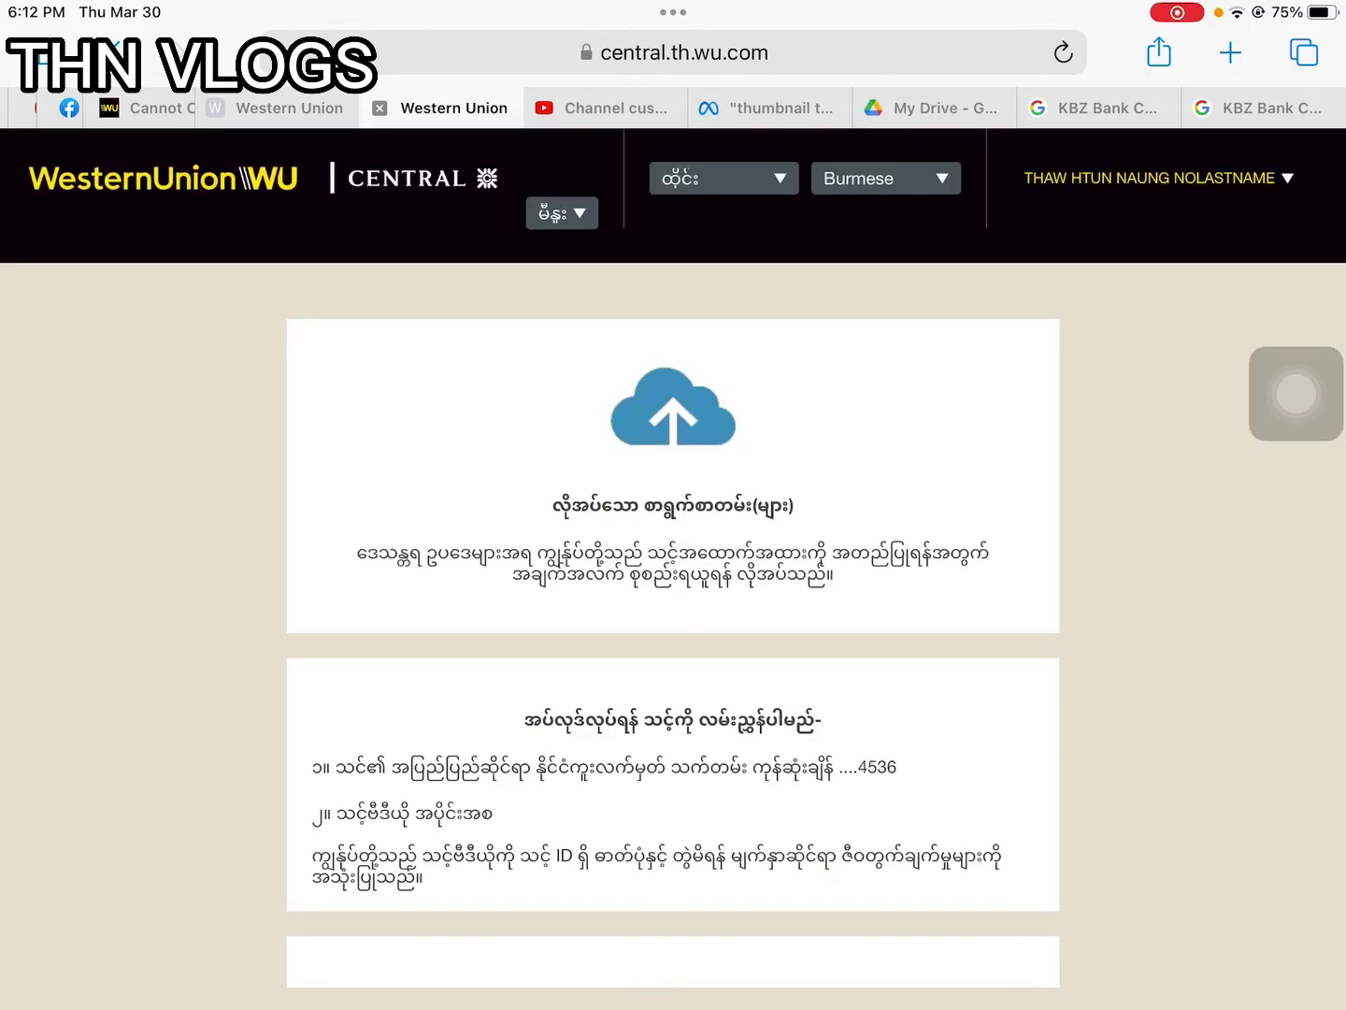
pyautogui.scroll(-3, 674, 525)
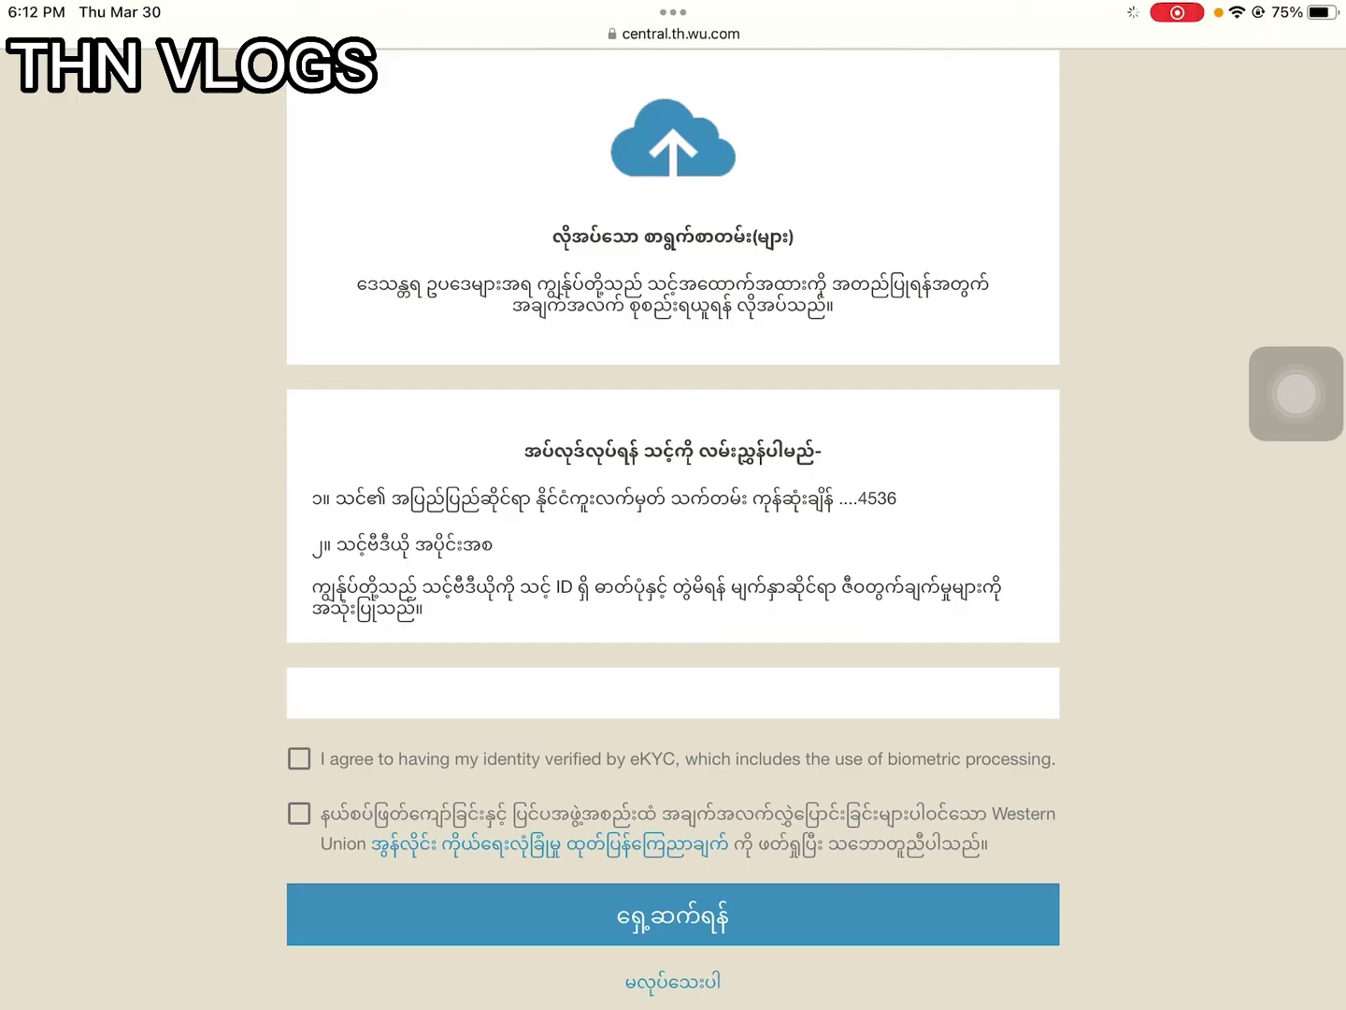
# Accept both eKYC consent agreements to reach the Customer Identity Validation Form
pyautogui.click(299, 758)
pyautogui.click(299, 814)
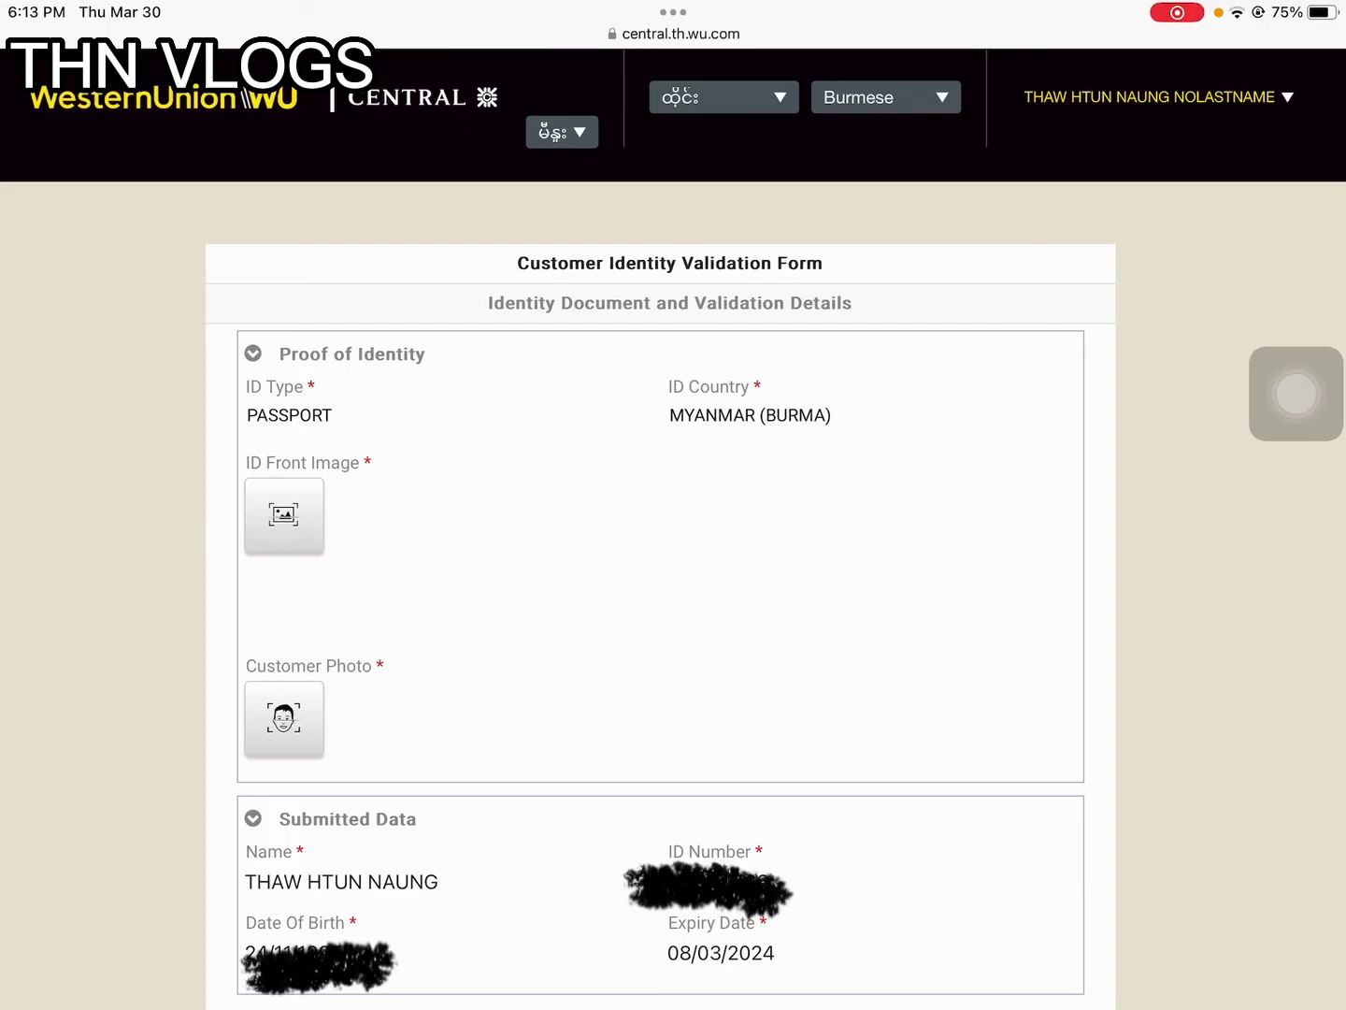
# Start the ID Front Image capture and allow camera access with the passport held up
pyautogui.moveTo(1297, 394); pyautogui.dragTo(306, 610)
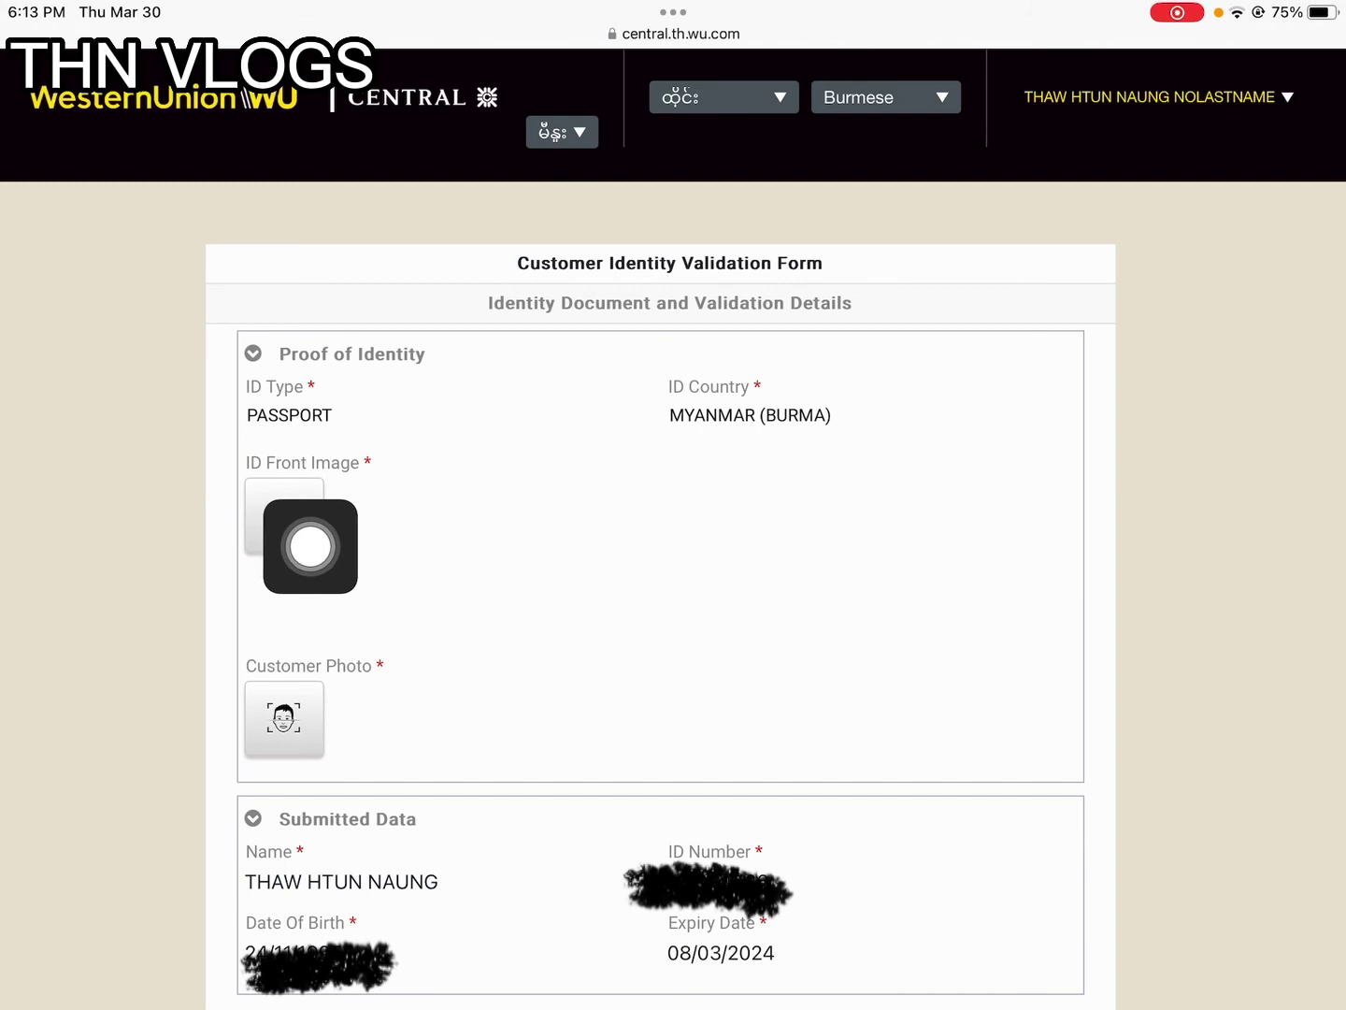
pyautogui.moveTo(304, 611); pyautogui.dragTo(49, 676)
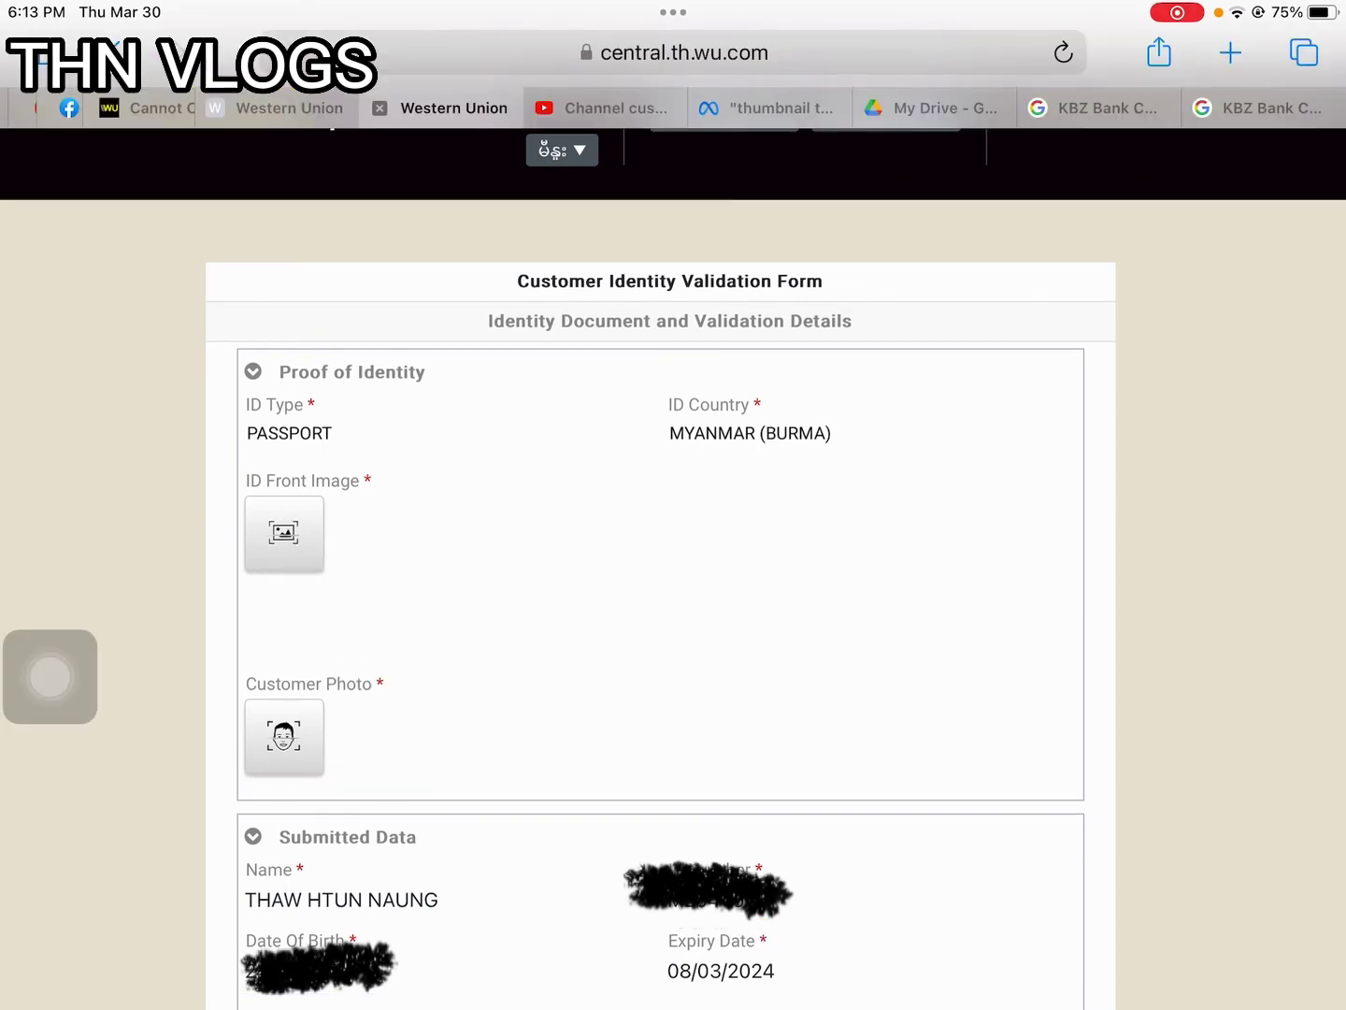
pyautogui.moveTo(49, 676); pyautogui.dragTo(49, 623)
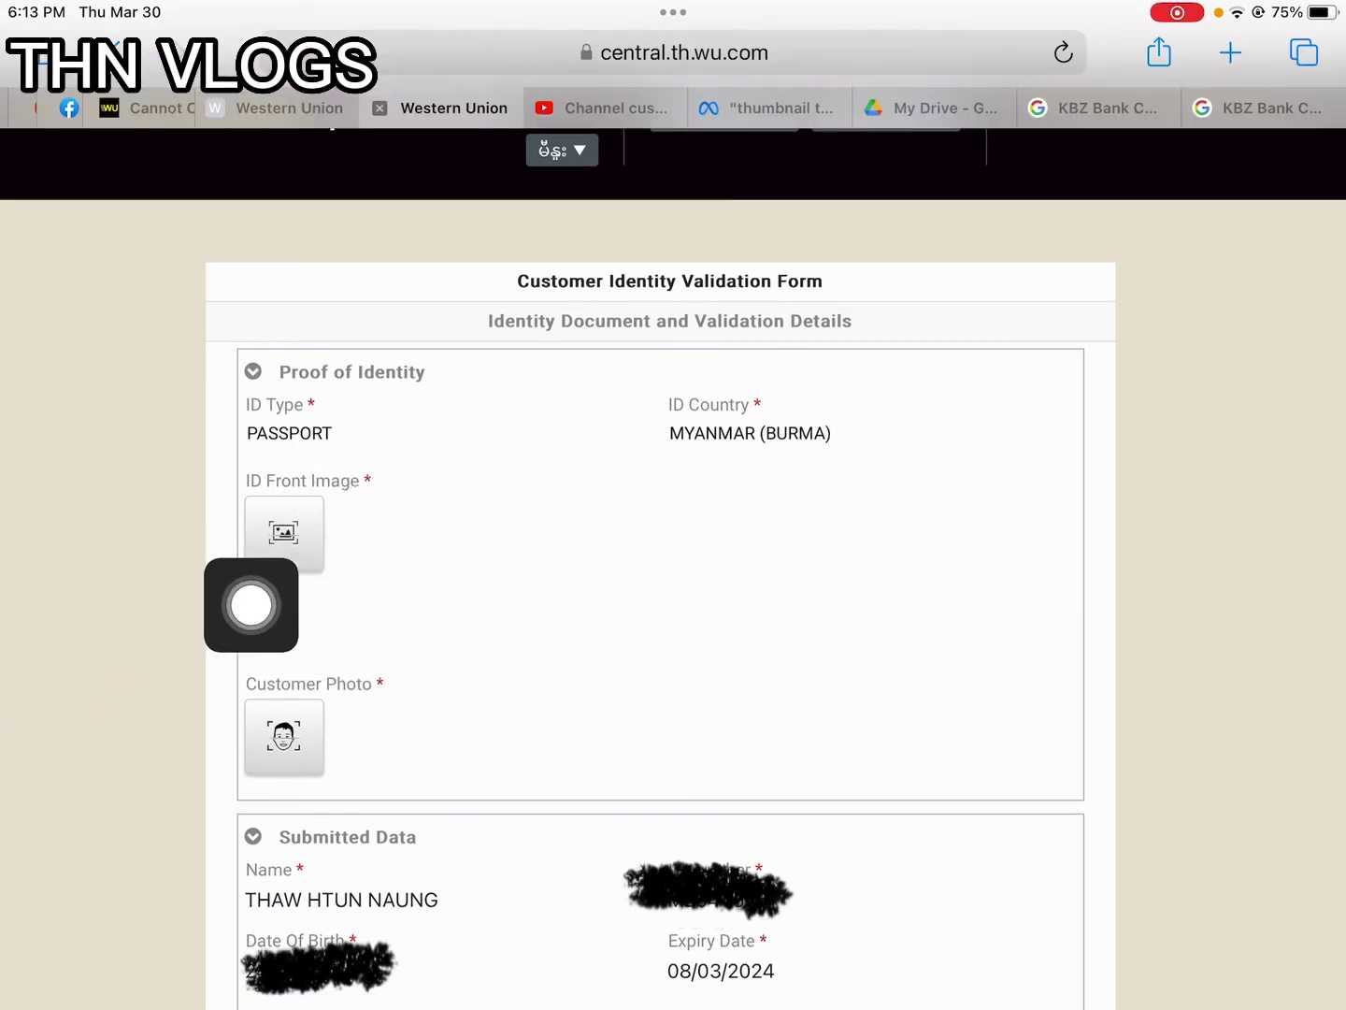
pyautogui.click(284, 532)
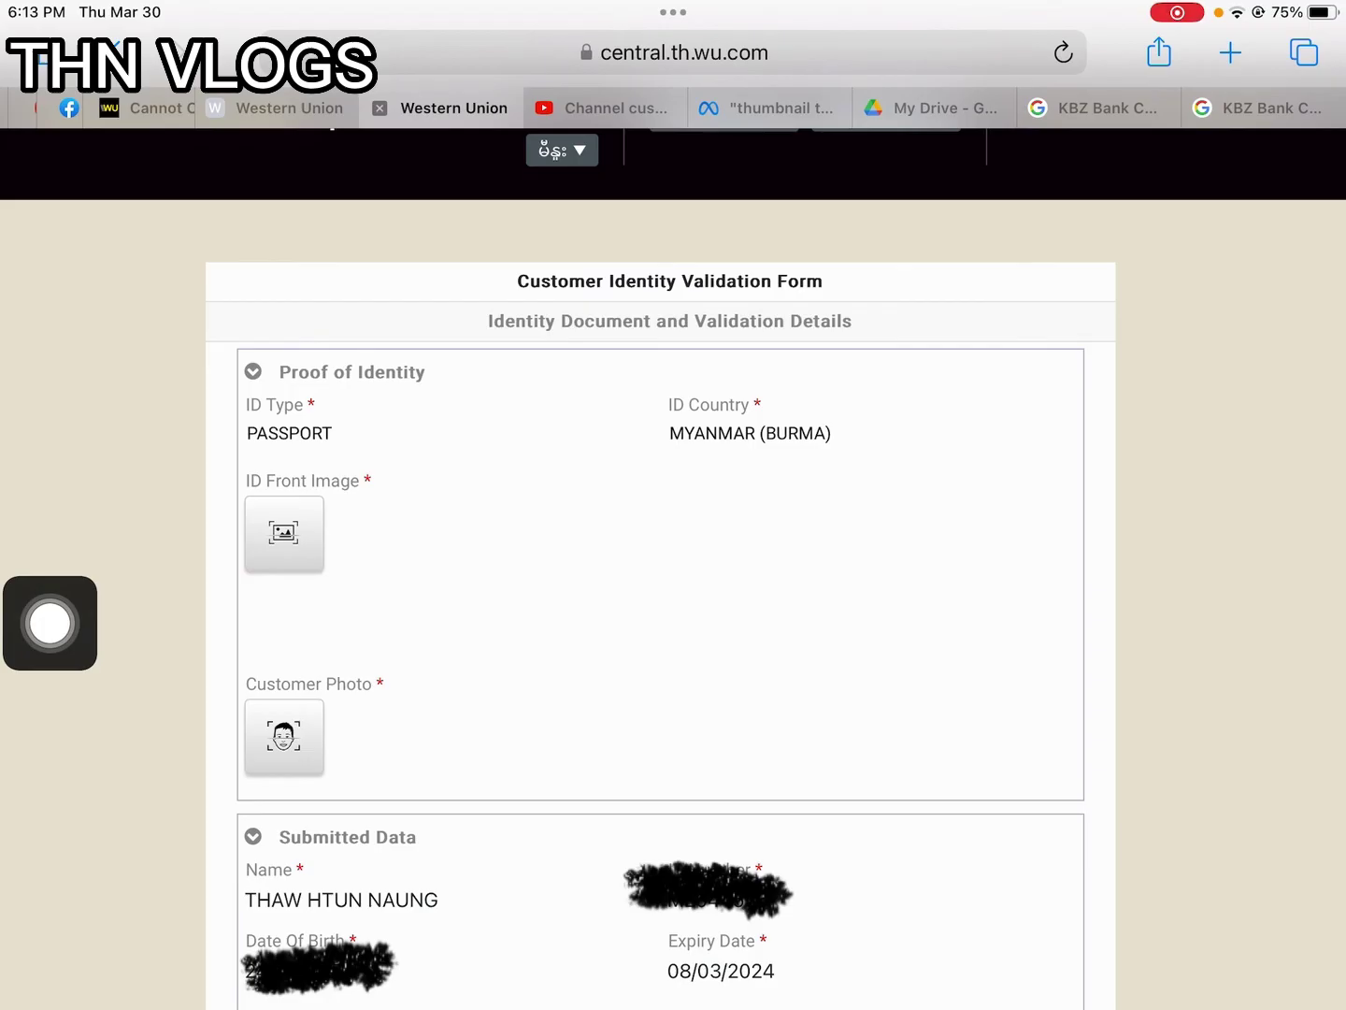
pyautogui.click(758, 569)
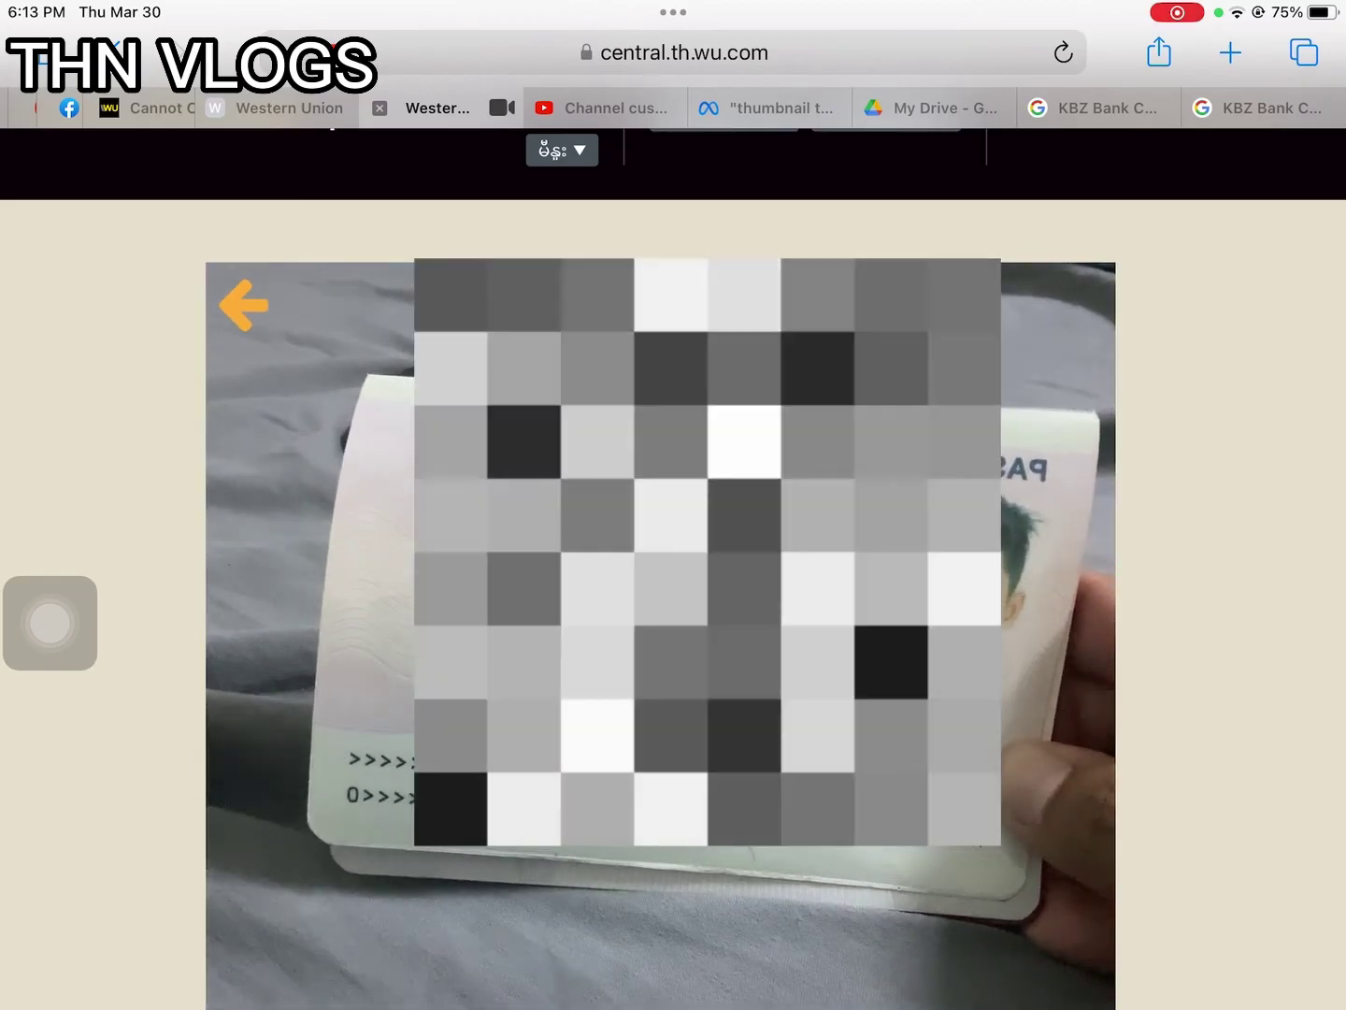
pyautogui.scroll(-1, 673, 632)
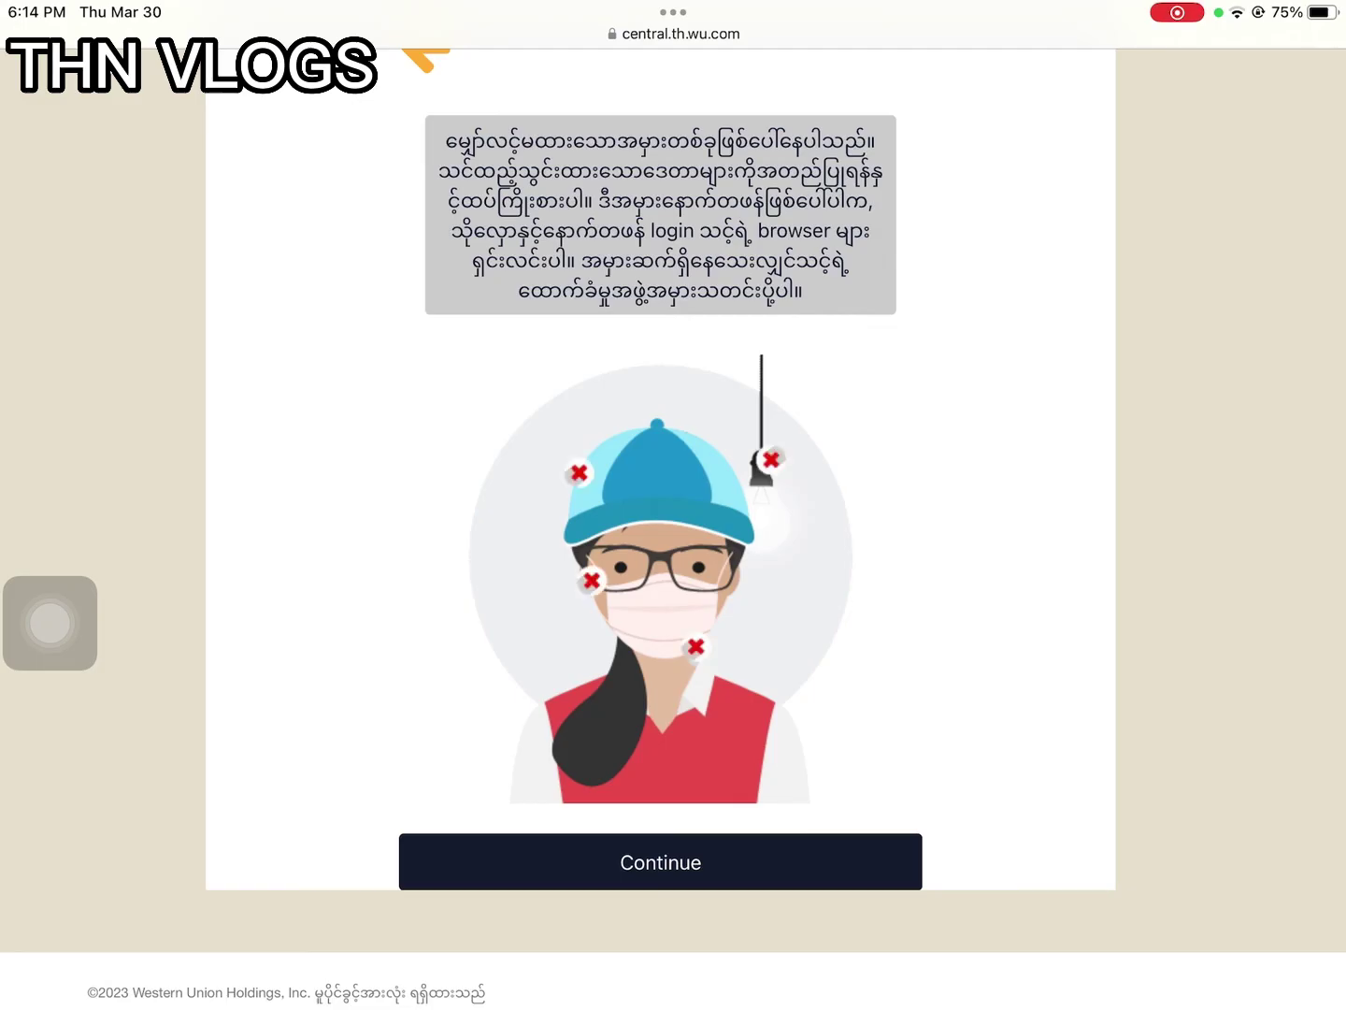
pyautogui.scroll(1, 674, 526)
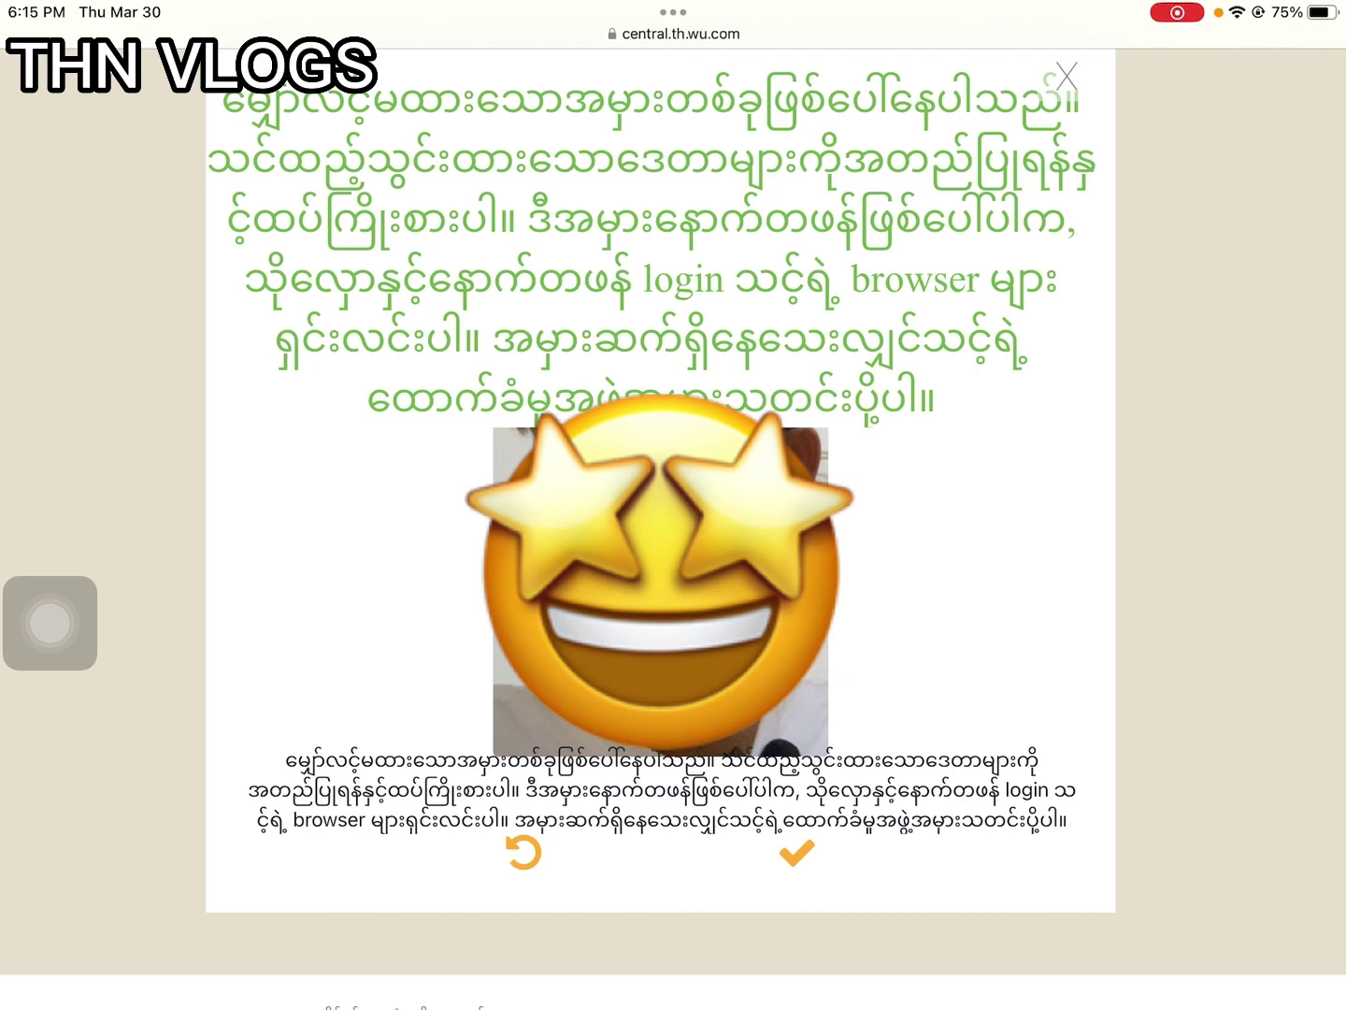
# Close the message after saving the passport photo and selfie, showing verification in progress
pyautogui.click(797, 852)
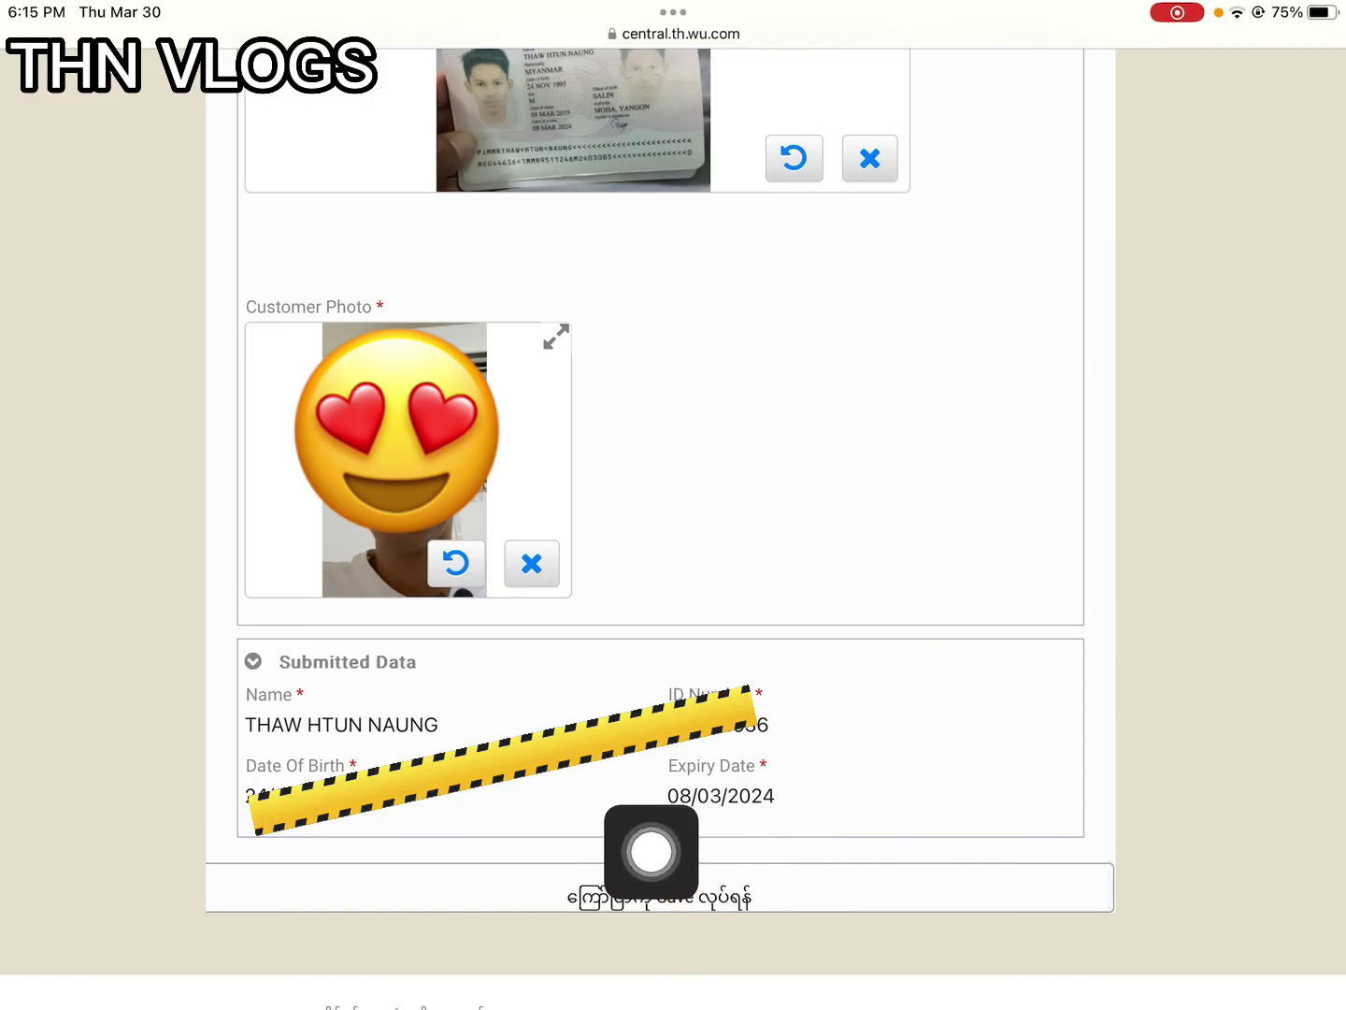
pyautogui.moveTo(649, 853); pyautogui.dragTo(1297, 781)
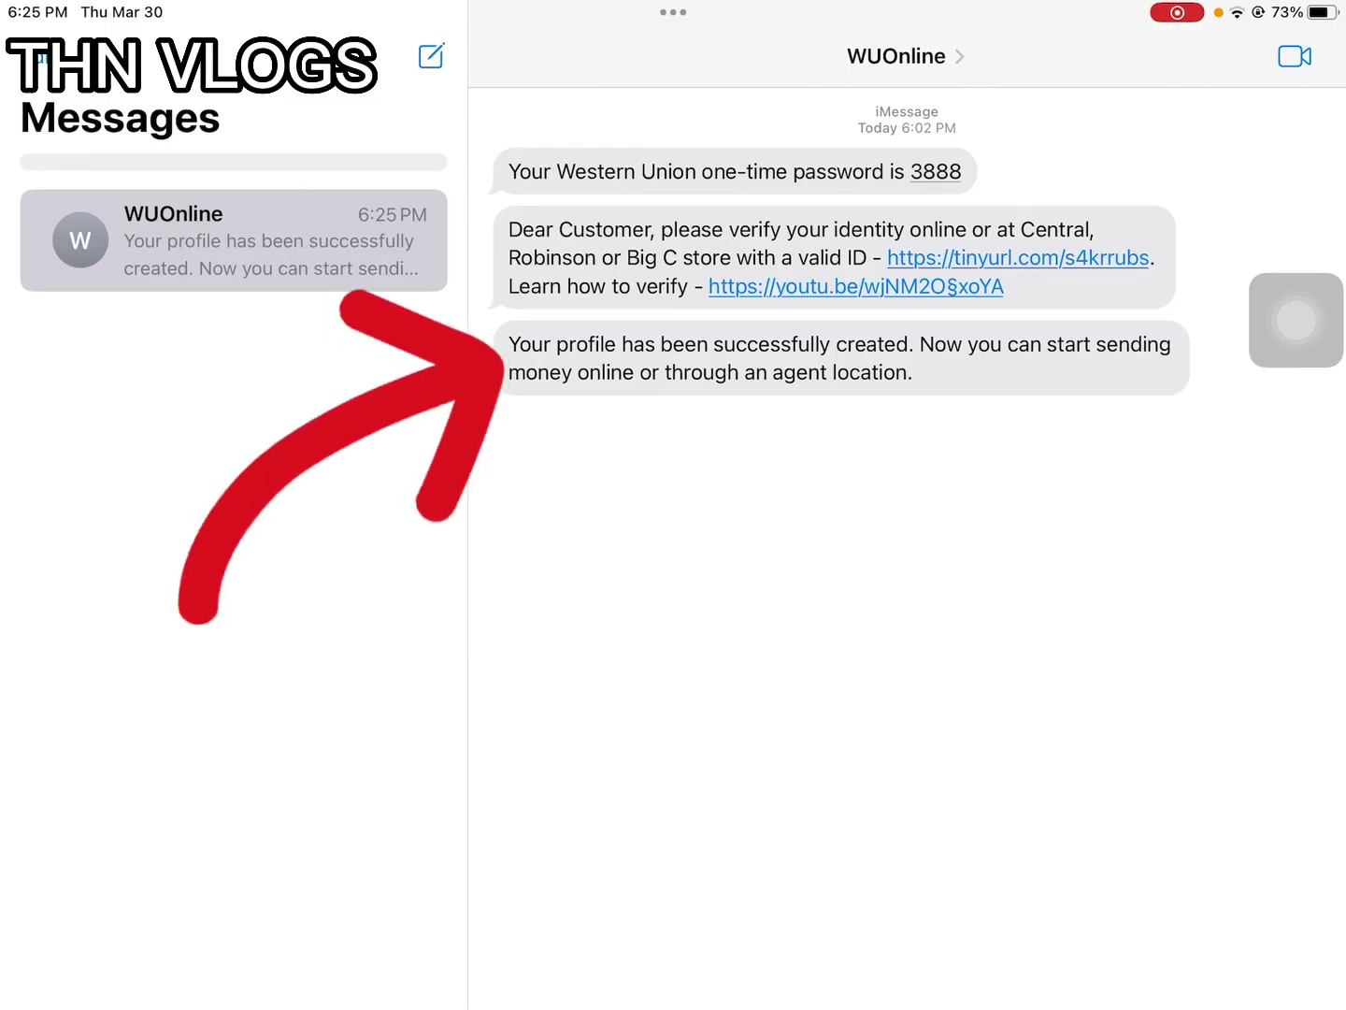
pyautogui.moveTo(1296, 321)
pyautogui.mouseDown()
pyautogui.moveTo(1244, 396)
pyautogui.moveTo(560, 436)
pyautogui.moveTo(684, 394)
pyautogui.moveTo(908, 403)
pyautogui.mouseUp()
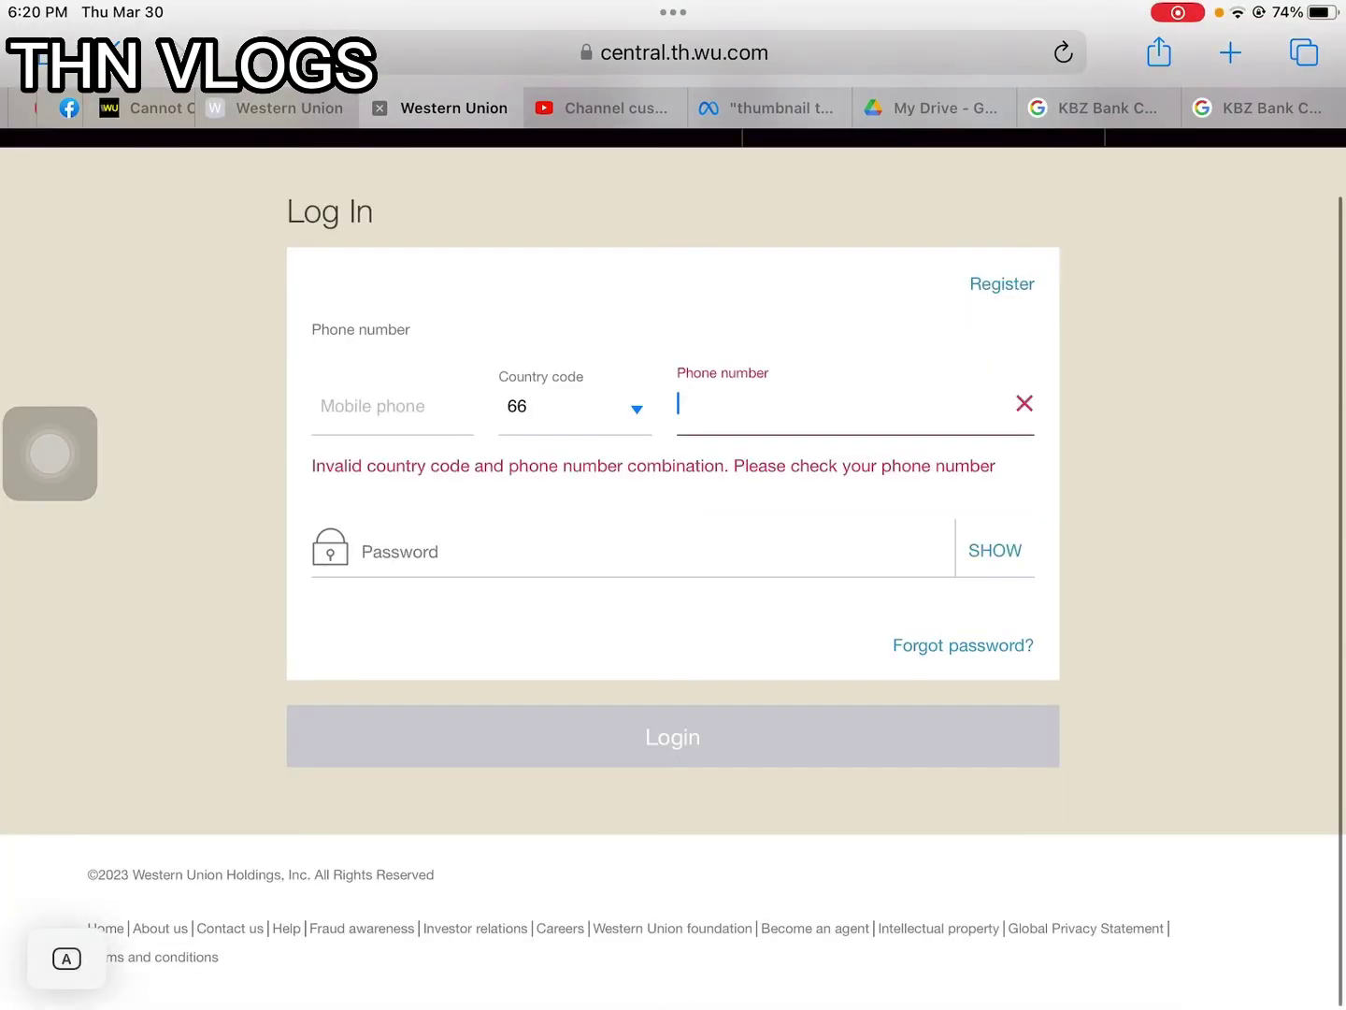
# Log in with the saved phone number and password to reach the verified-profile dashboard
pyautogui.click(684, 405)
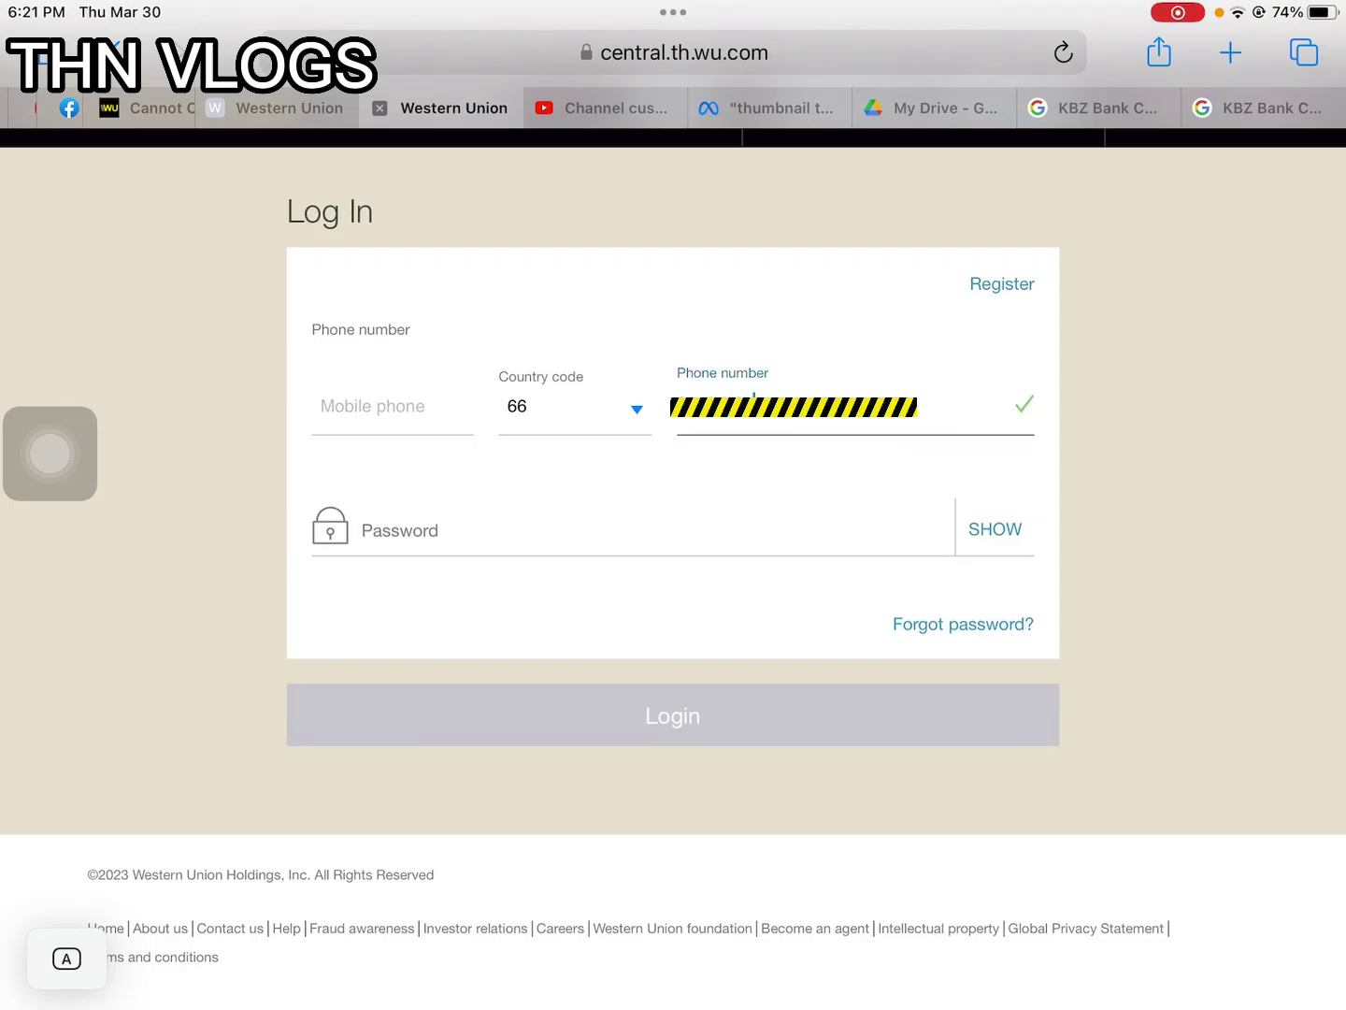
pyautogui.press('Tab')
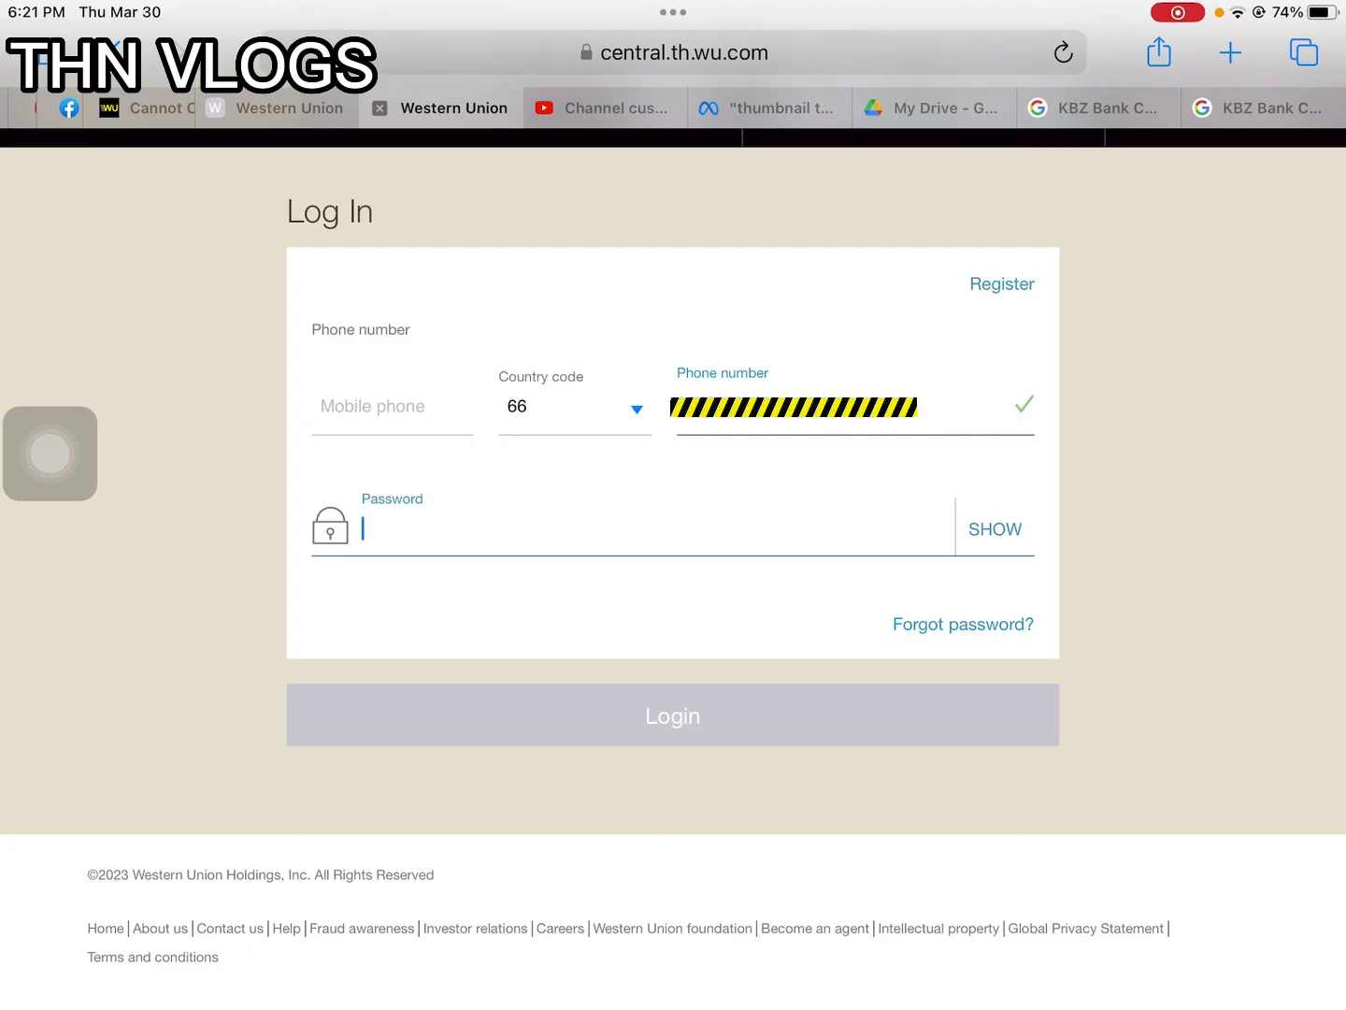
pyautogui.write('*****')
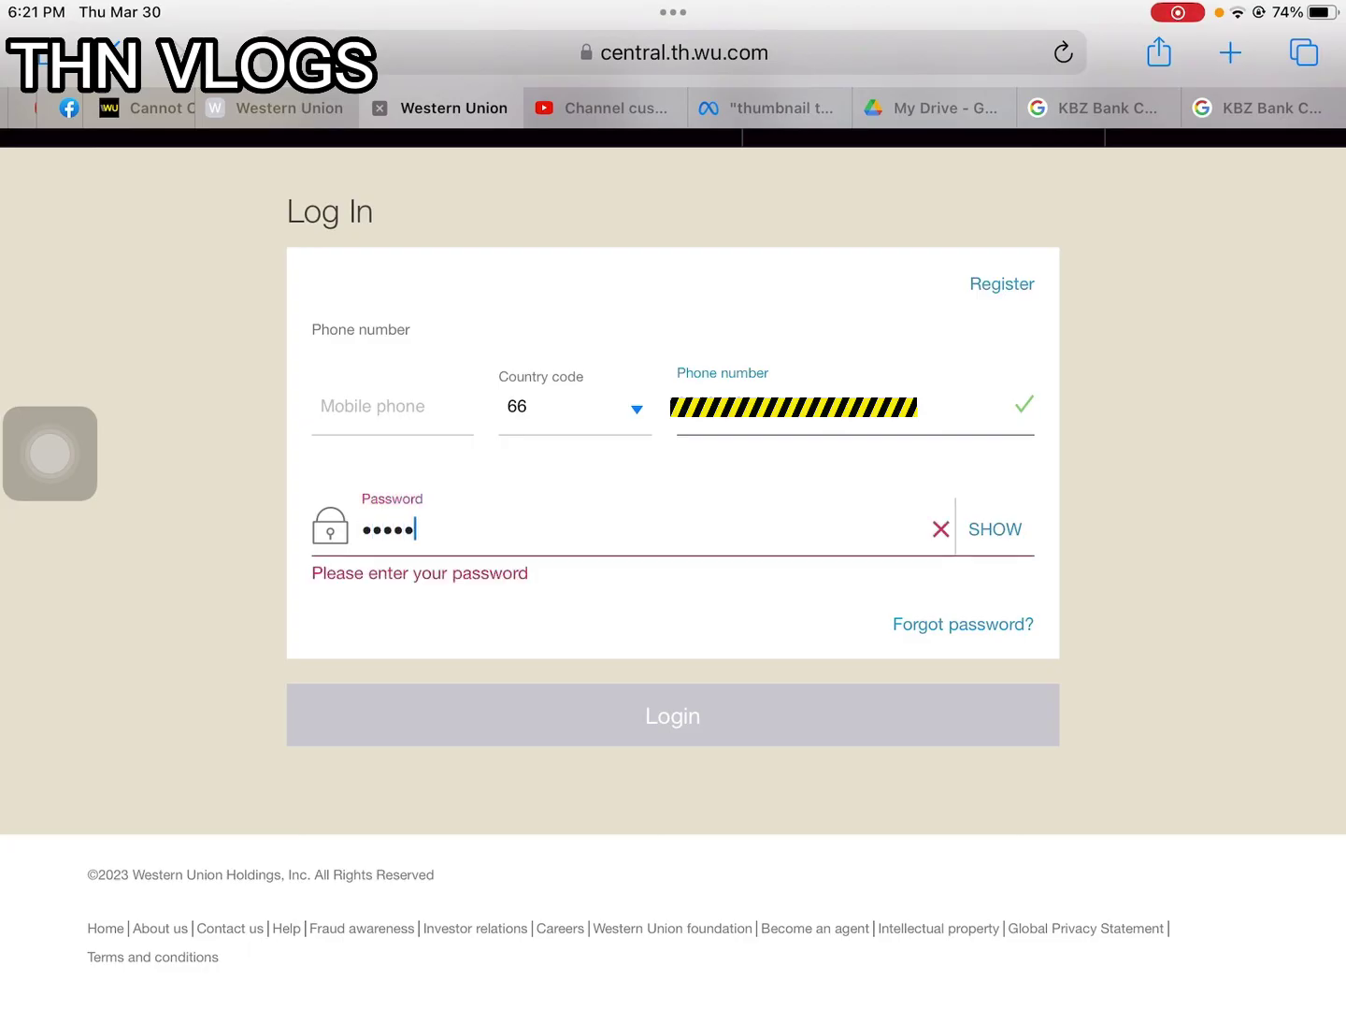
pyautogui.write('***')
pyautogui.press('BackSpace')
pyautogui.write('**')
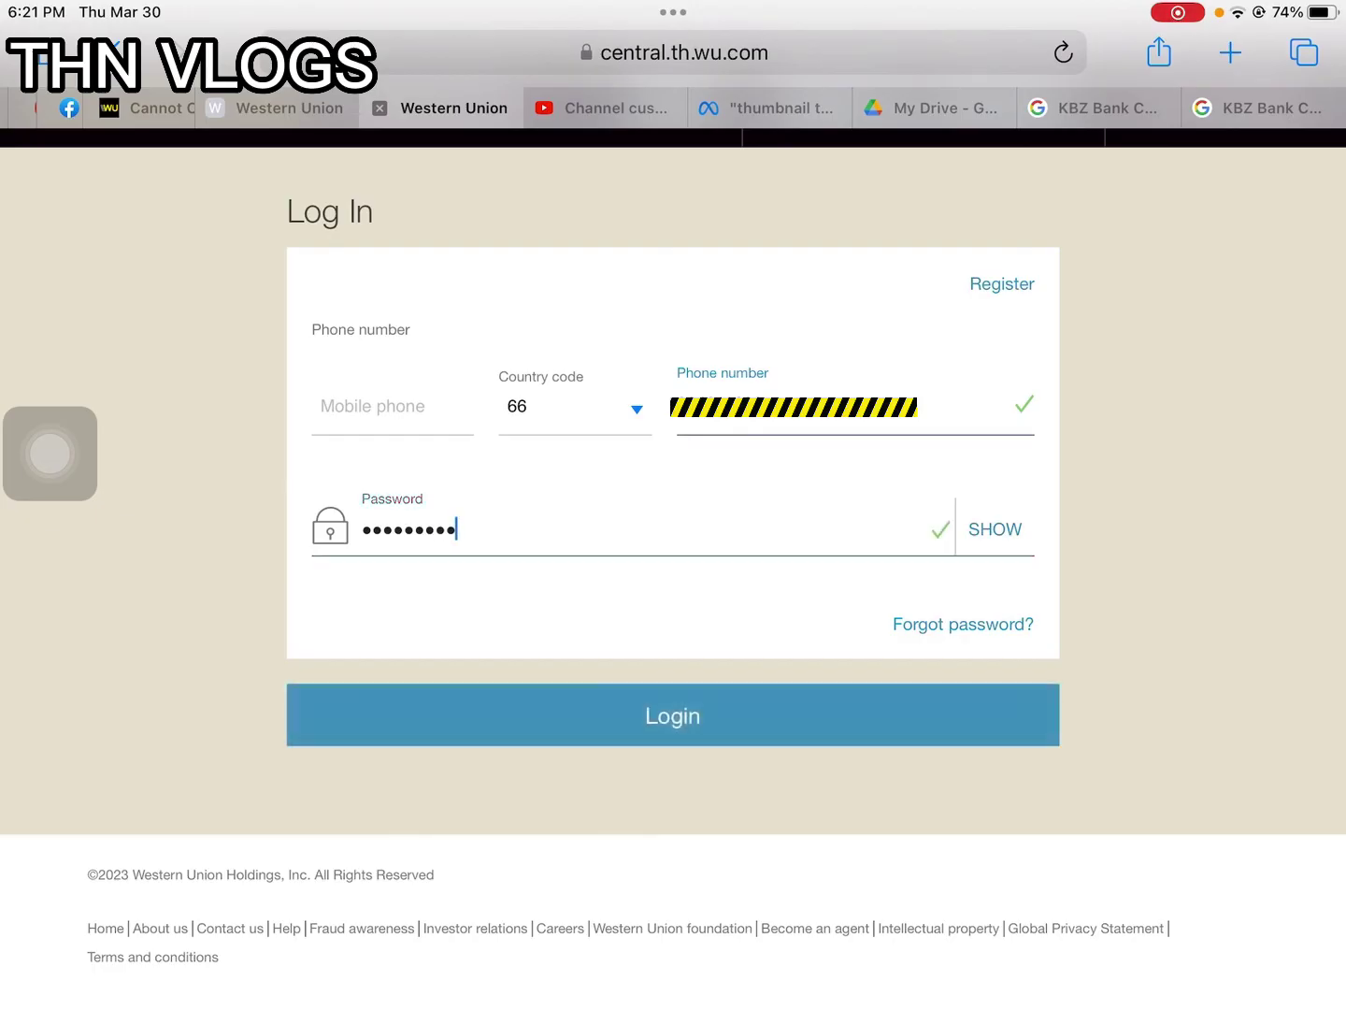
pyautogui.press('Return')
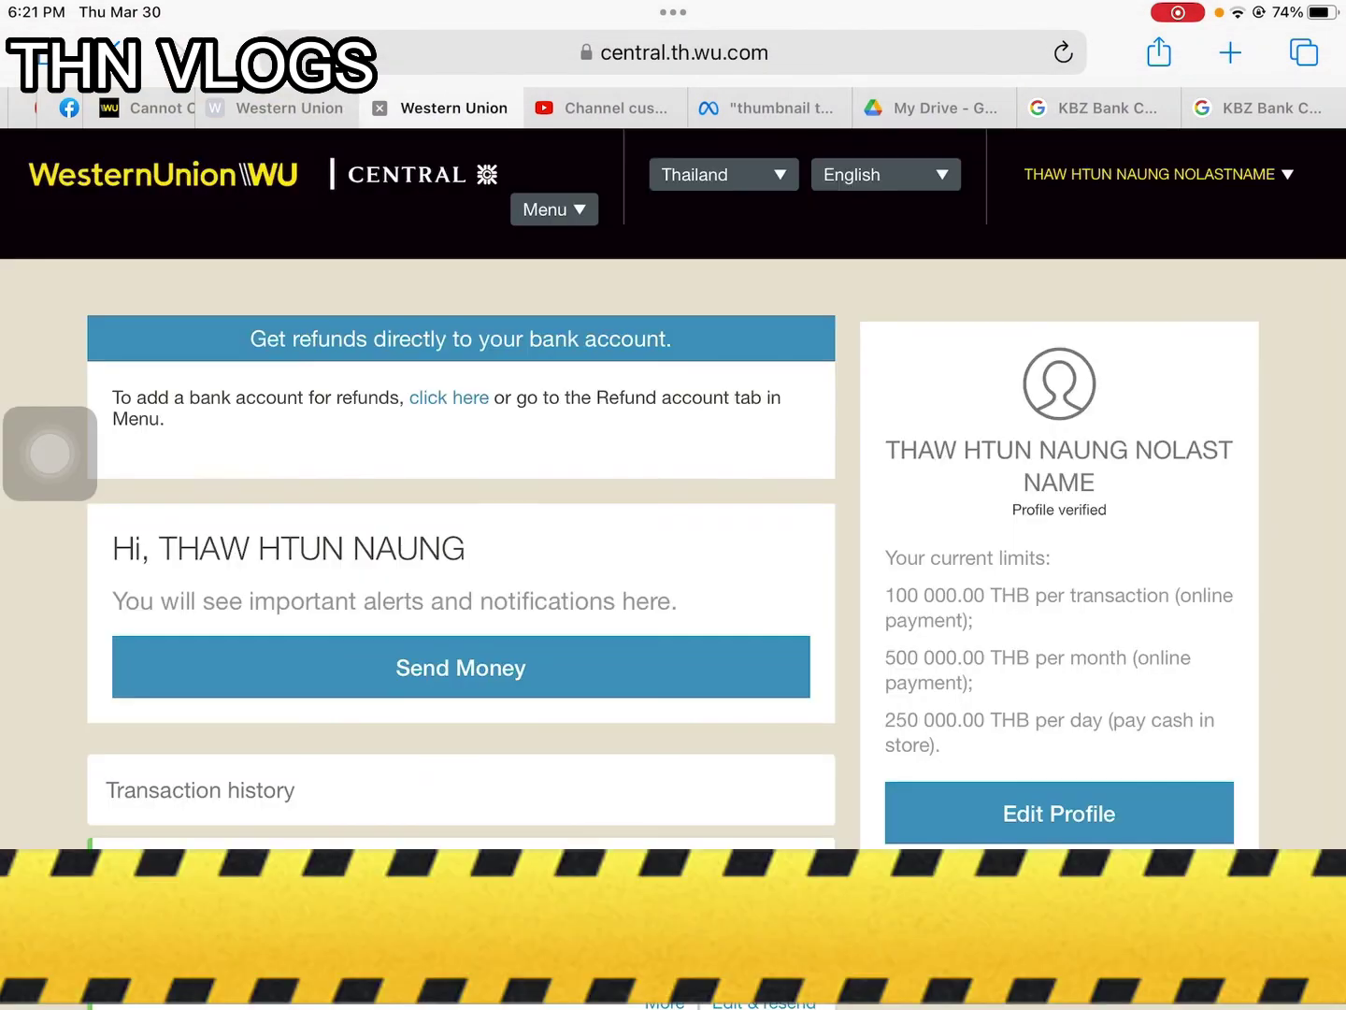
pyautogui.moveTo(50, 452)
pyautogui.mouseDown()
pyautogui.moveTo(515, 358)
pyautogui.moveTo(734, 414)
pyautogui.mouseUp()
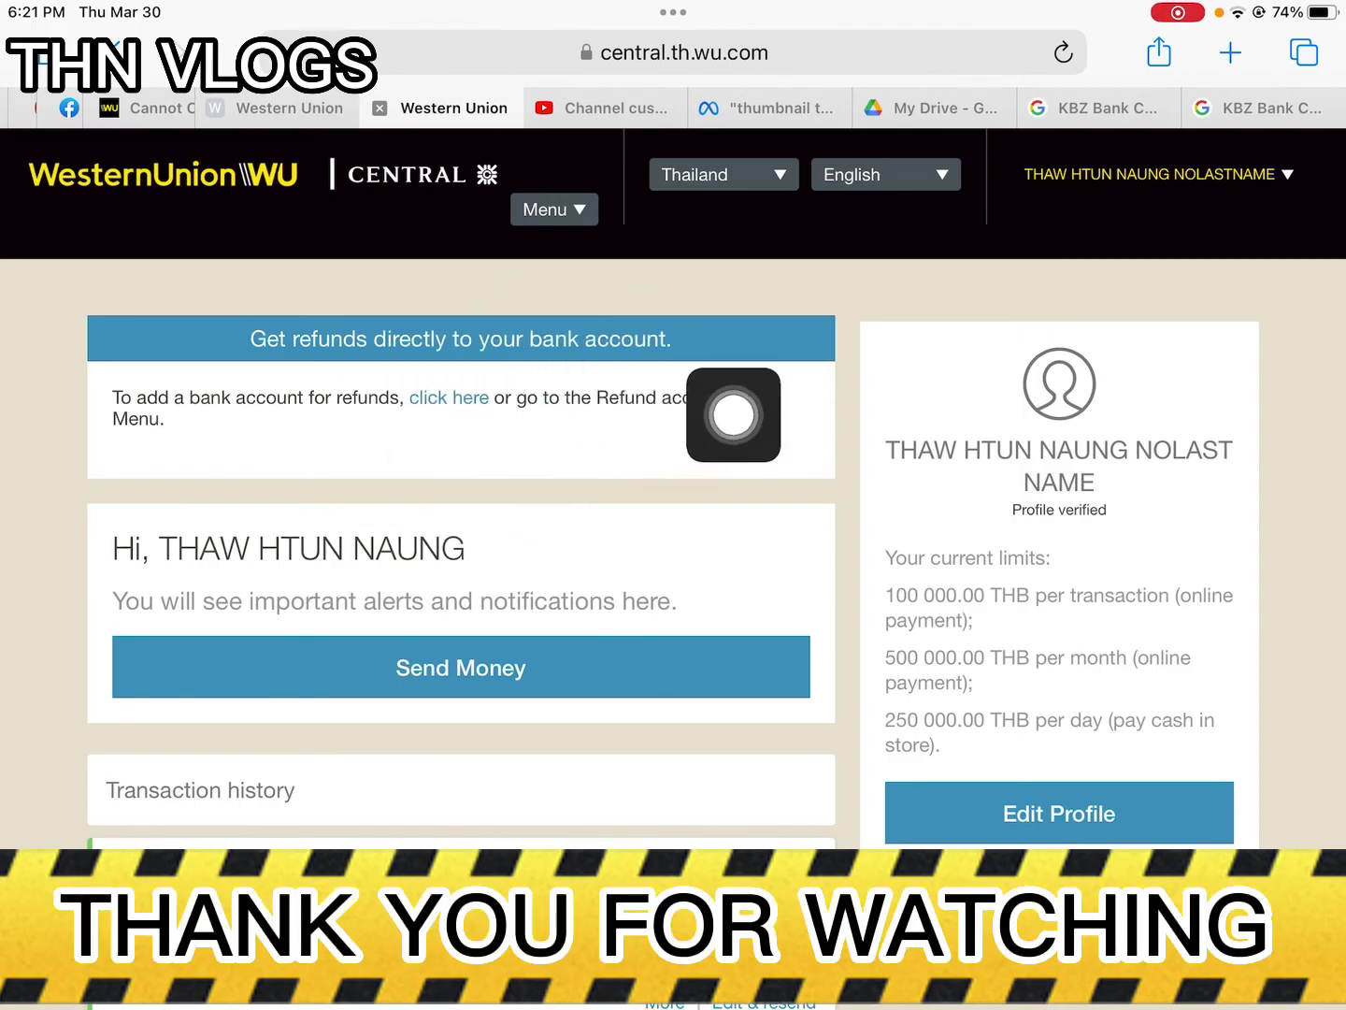
pyautogui.moveTo(733, 415); pyautogui.dragTo(1297, 442)
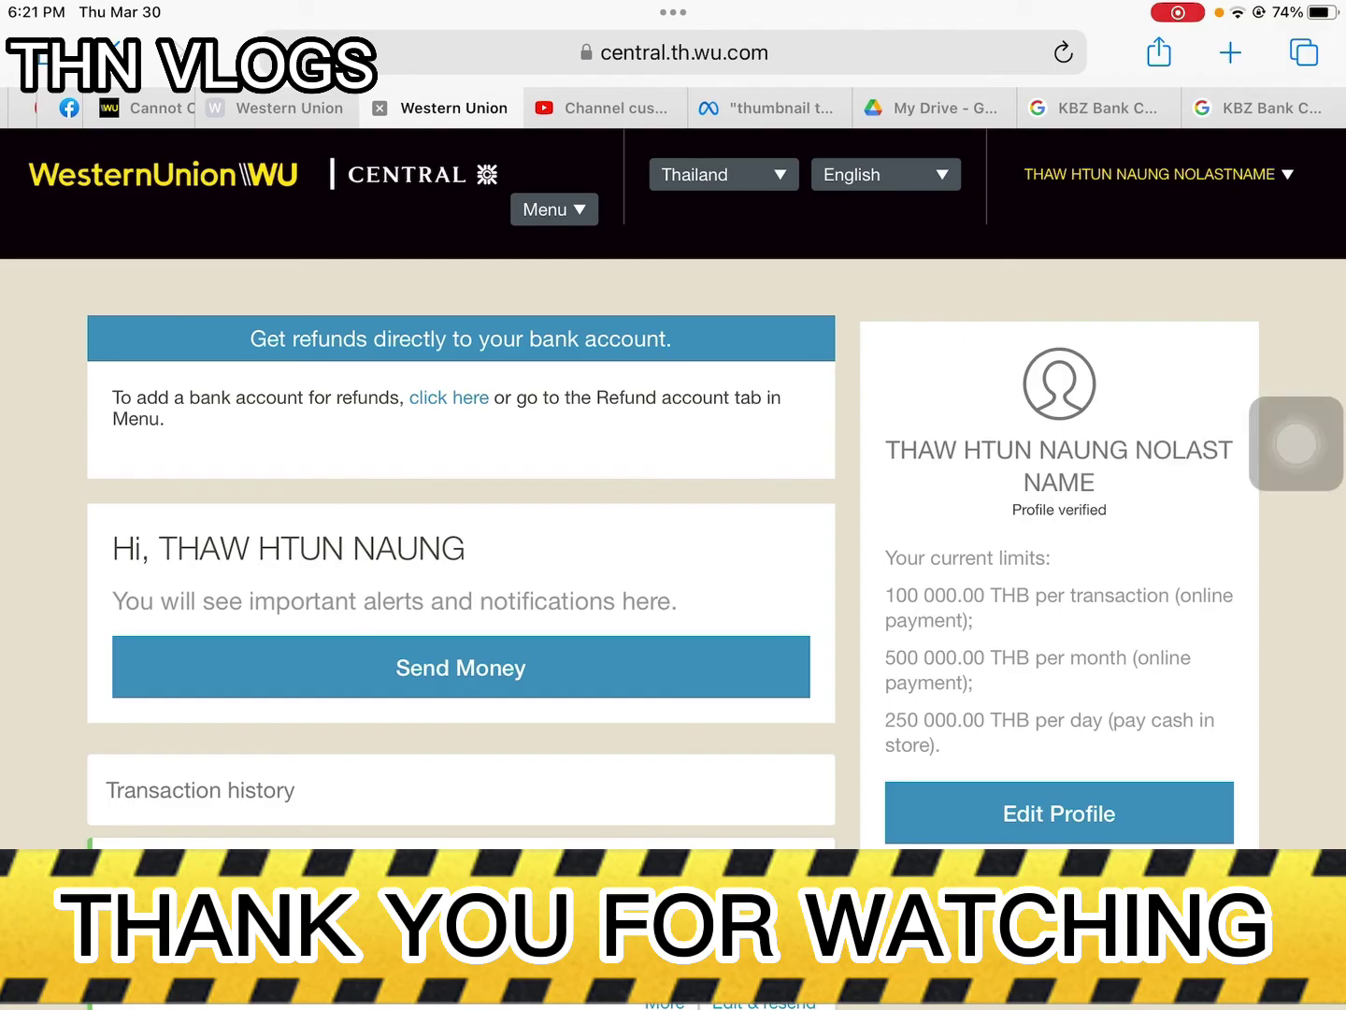
pyautogui.moveTo(1296, 443)
pyautogui.mouseDown()
pyautogui.moveTo(951, 657)
pyautogui.moveTo(955, 639)
pyautogui.moveTo(958, 666)
pyautogui.moveTo(1252, 640)
pyautogui.moveTo(916, 650)
pyautogui.moveTo(1226, 461)
pyautogui.mouseUp()
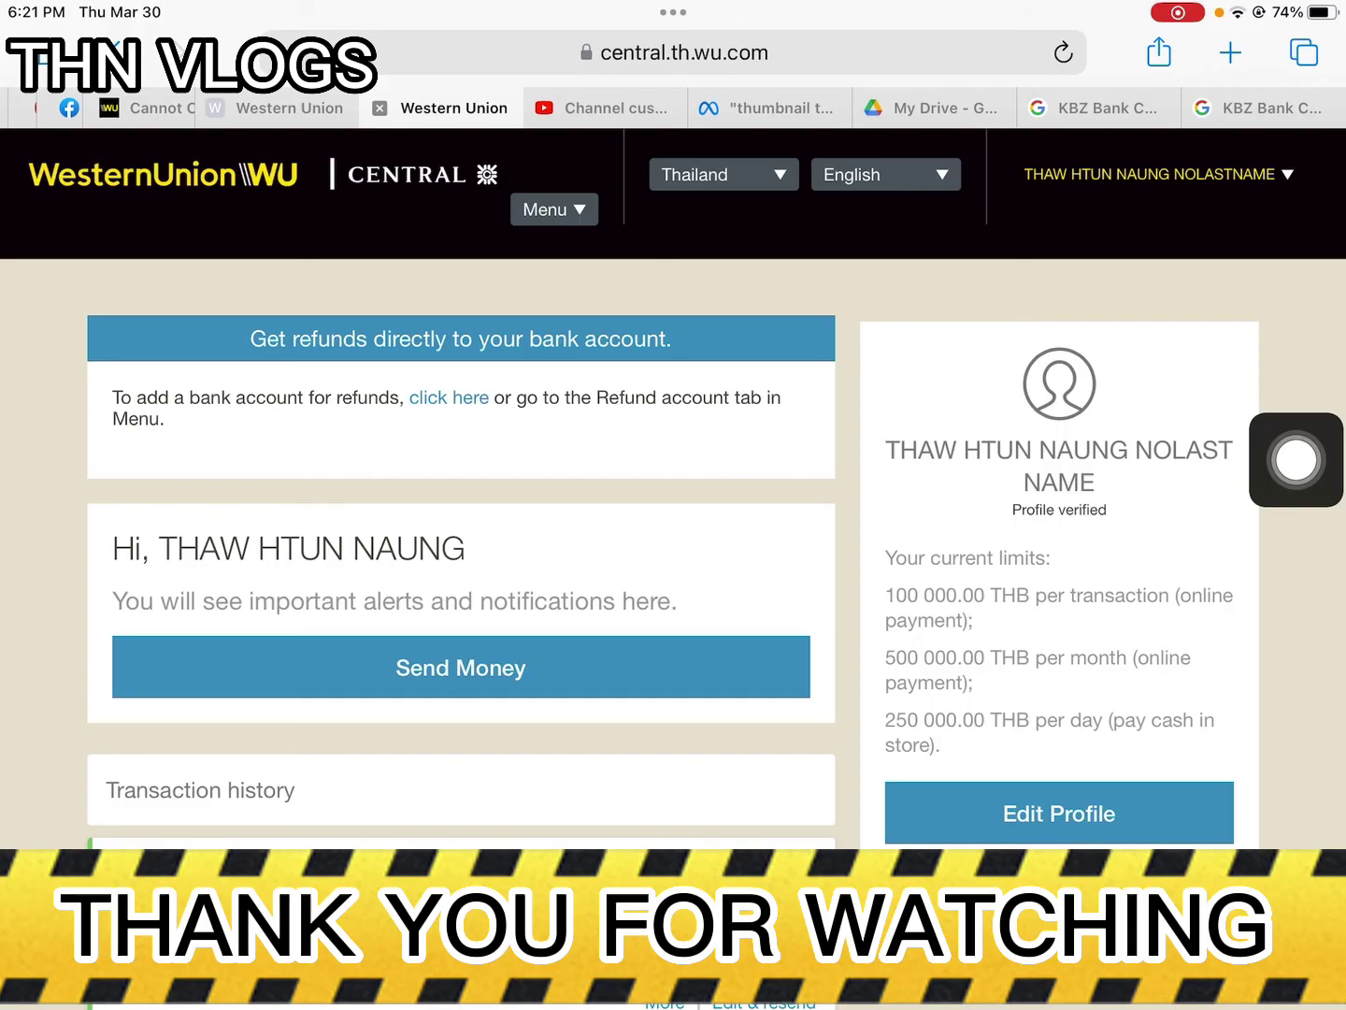
pyautogui.moveTo(1296, 459)
pyautogui.mouseDown()
pyautogui.moveTo(1051, 631)
pyautogui.moveTo(1066, 601)
pyautogui.moveTo(1162, 519)
pyautogui.moveTo(1296, 521)
pyautogui.mouseUp()
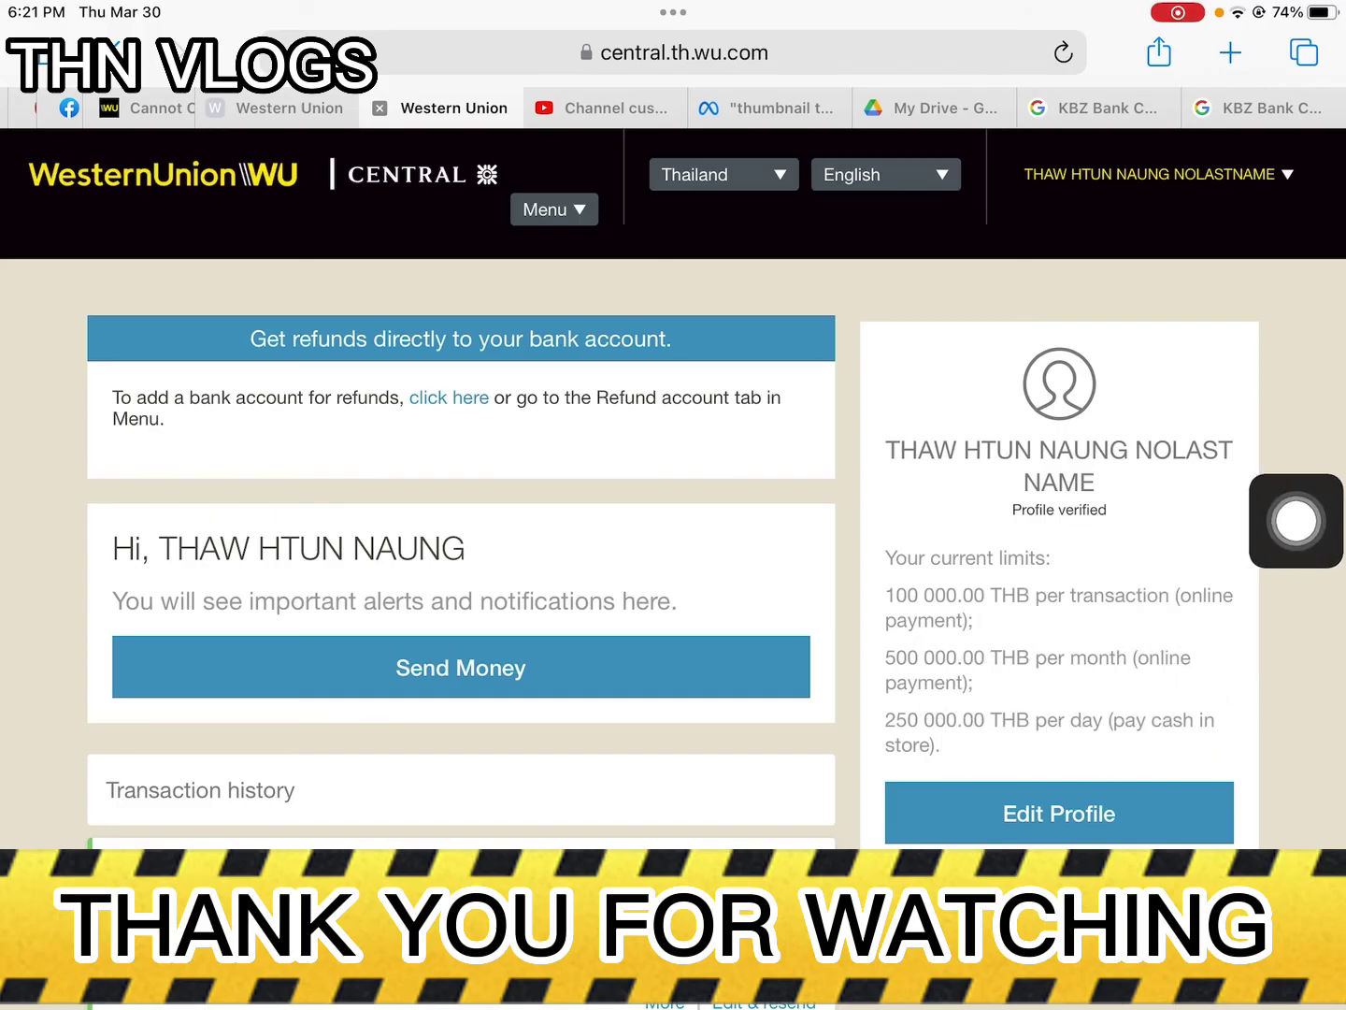